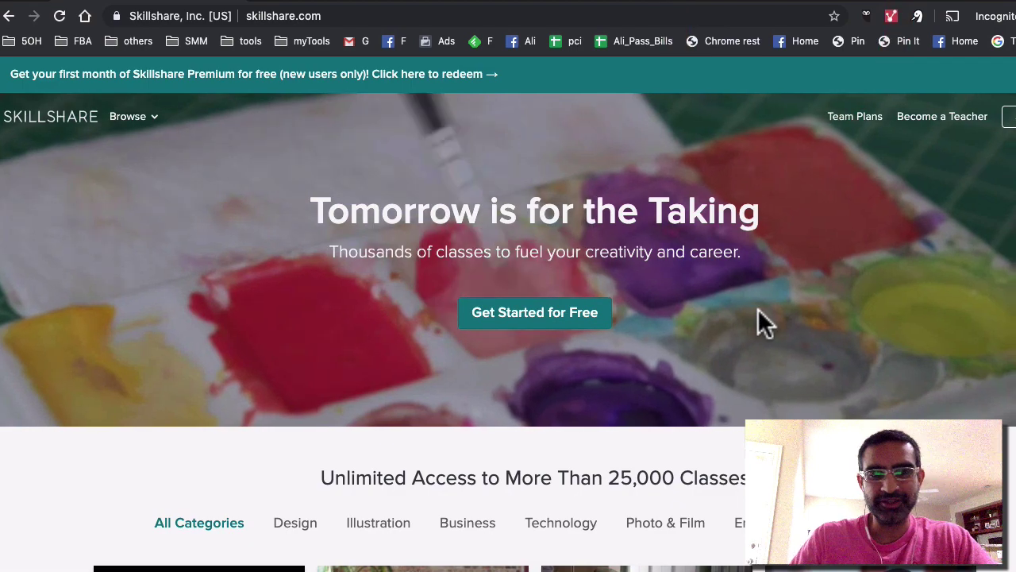
- Look over the class categories and featured classes on the Skillshare home page
{"action": "scroll", "coordinate": [757, 309], "scroll_direction": "down", "scroll_amount": 3}
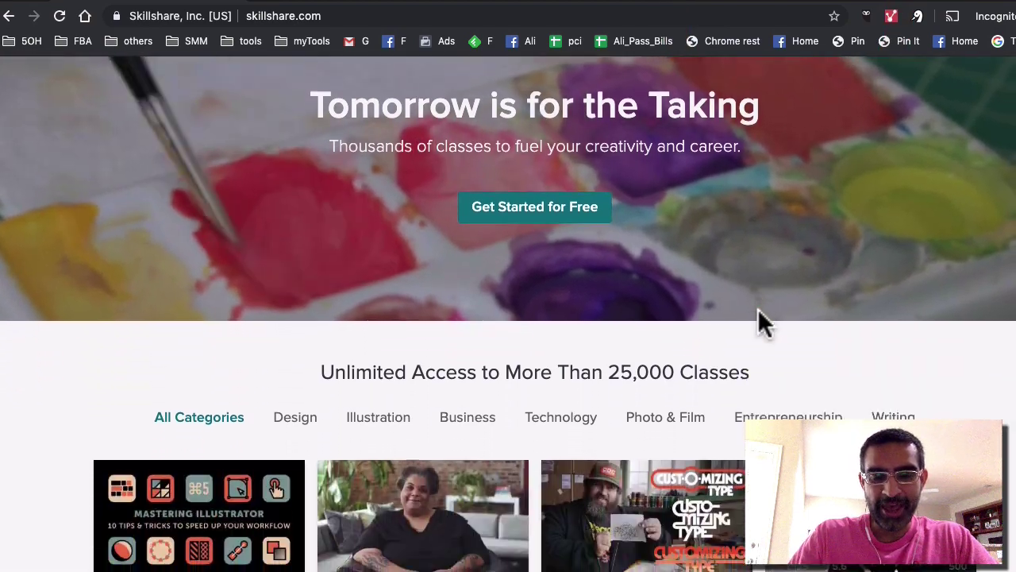
{"action": "scroll", "coordinate": [758, 313], "scroll_direction": "down", "scroll_amount": 2}
{"action": "scroll", "coordinate": [758, 313], "scroll_direction": "down", "scroll_amount": 2}
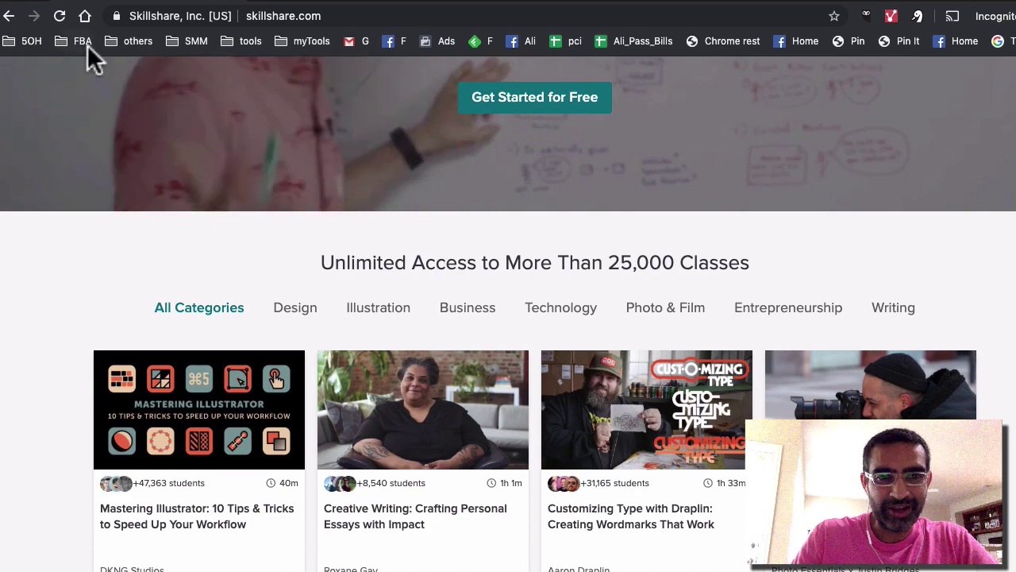
{"action": "left_click", "coordinate": [56, 3]}
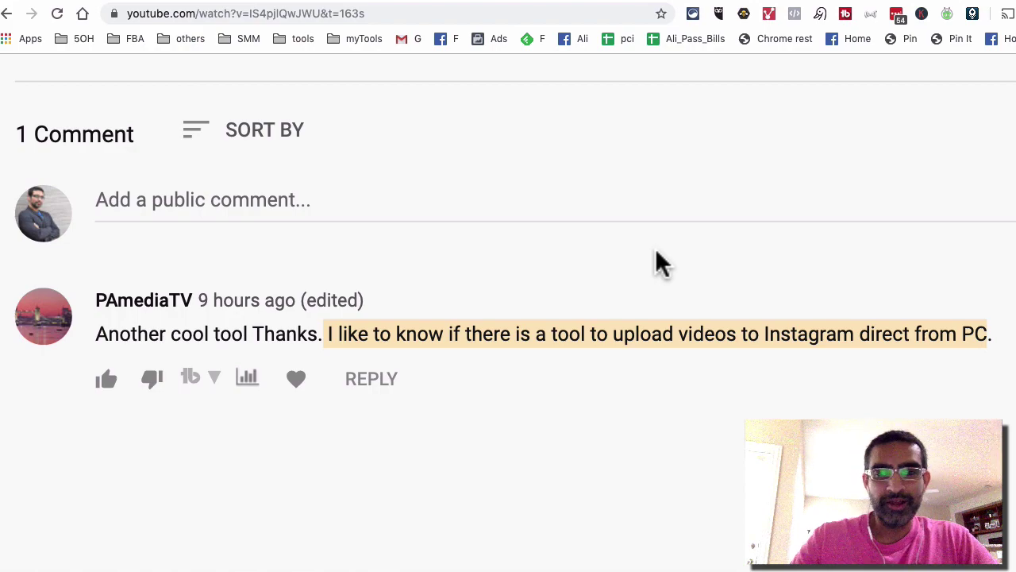
- Search Google for "facebook creator studio" in a new browser tab and open the Facebook Creator Studio result
{"action": "left_click", "coordinate": [954, 42]}
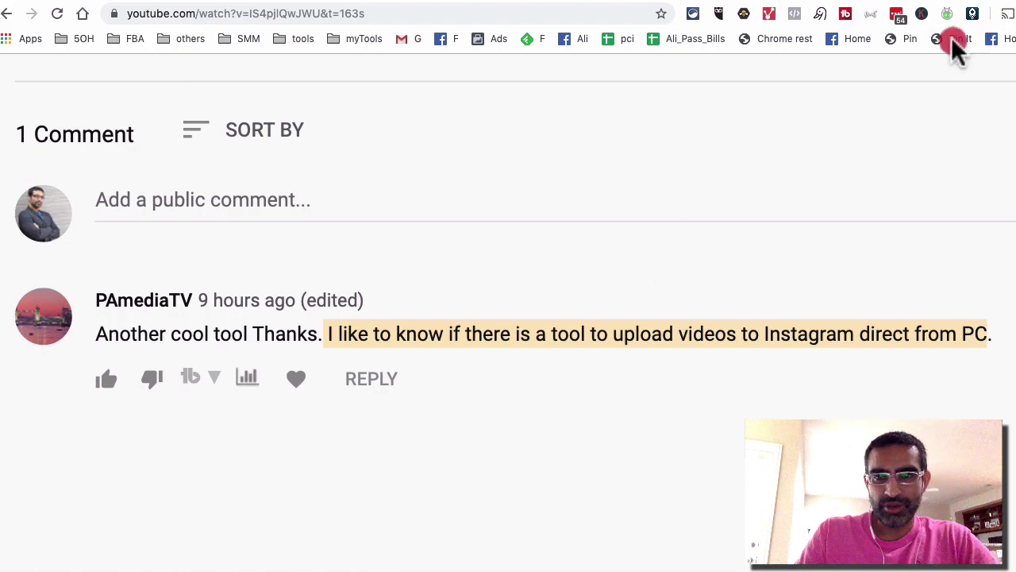
{"action": "left_click", "coordinate": [810, 138]}
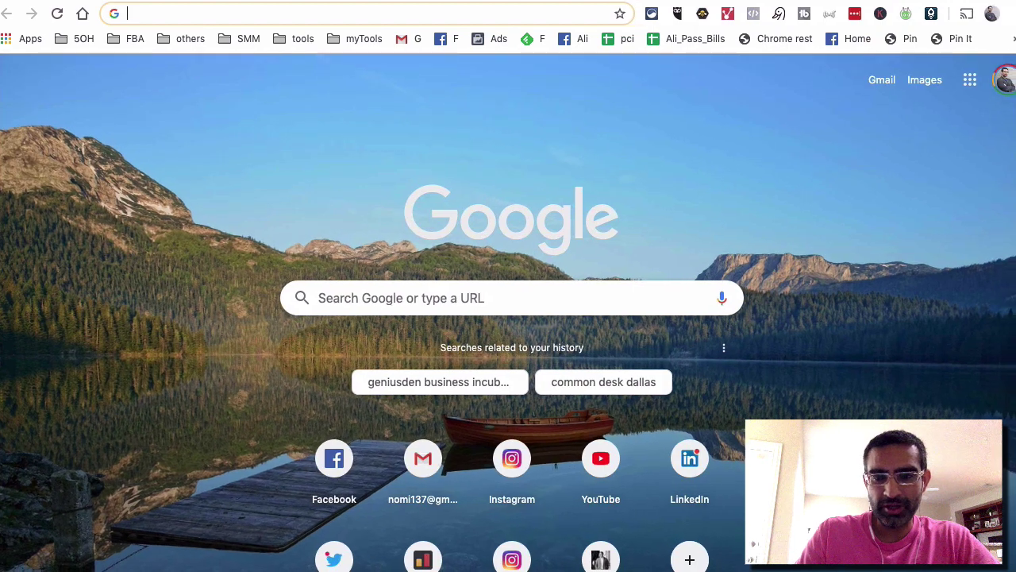
{"action": "left_click_drag", "start_coordinate": [998, 215], "coordinate": [996, 215]}
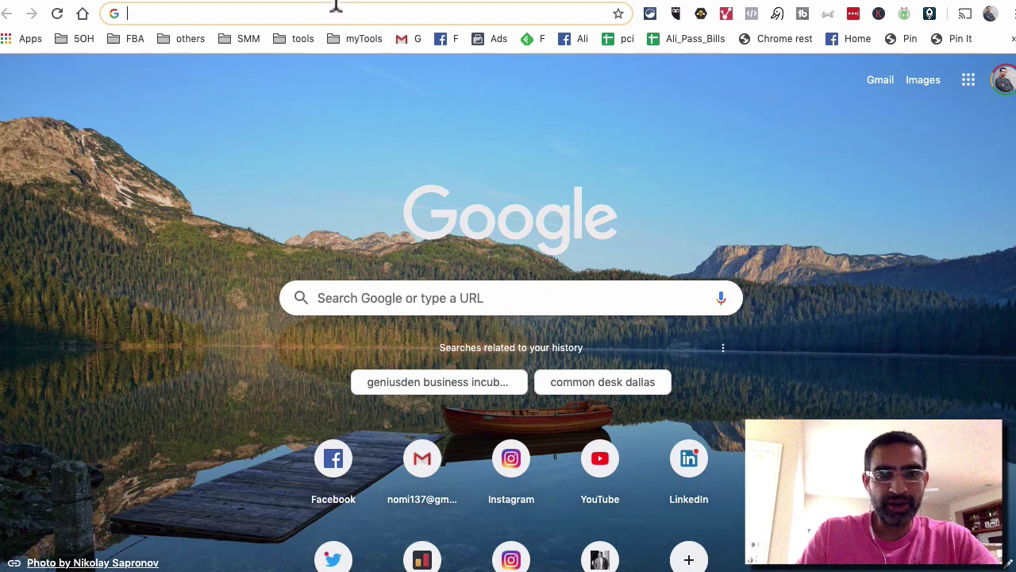
{"action": "type", "text": "fac"}
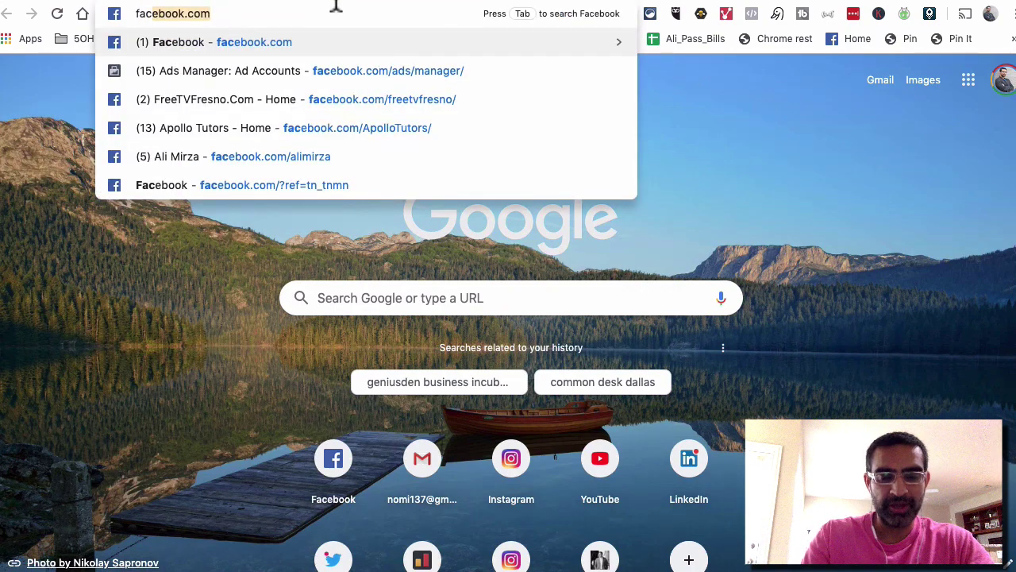
{"action": "type", "text": "ebook c"}
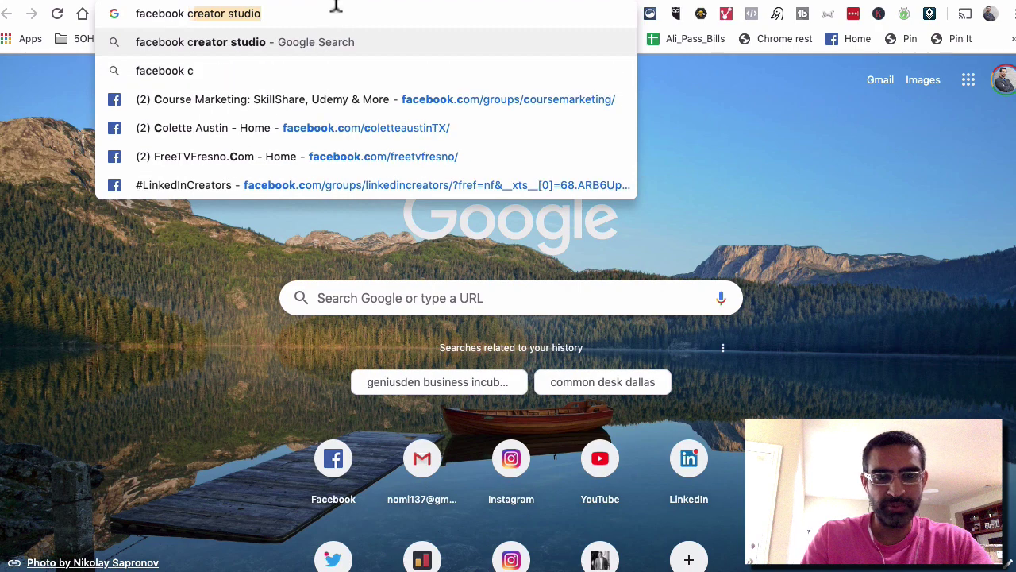
{"action": "key", "text": "Right"}
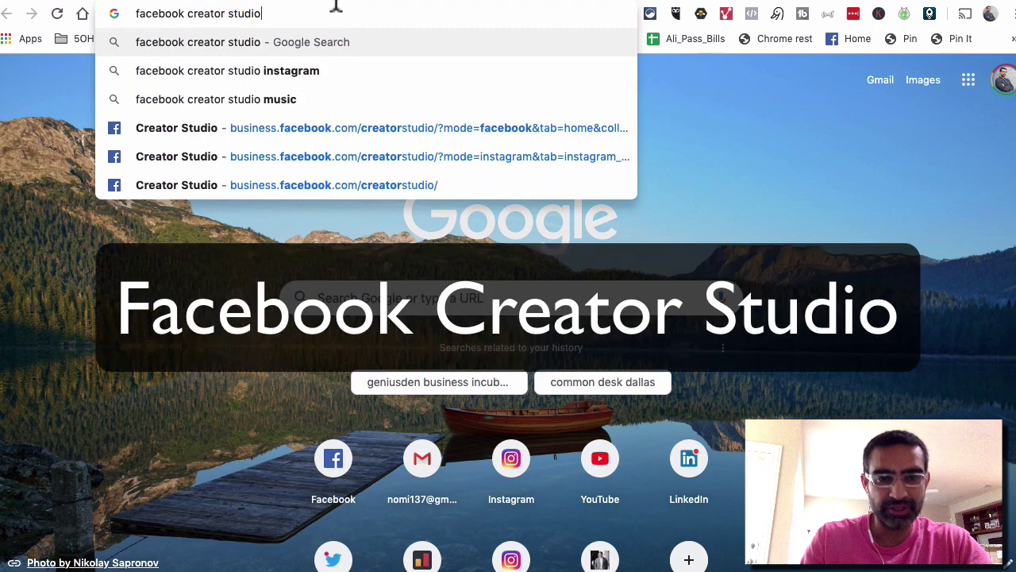
{"action": "key", "text": "Return"}
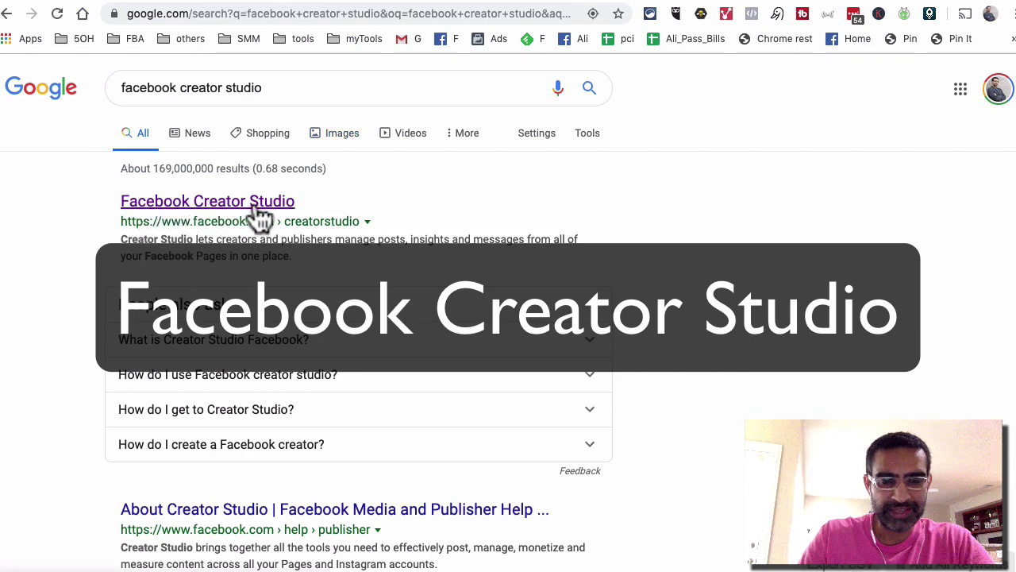
{"action": "left_click", "coordinate": [271, 202]}
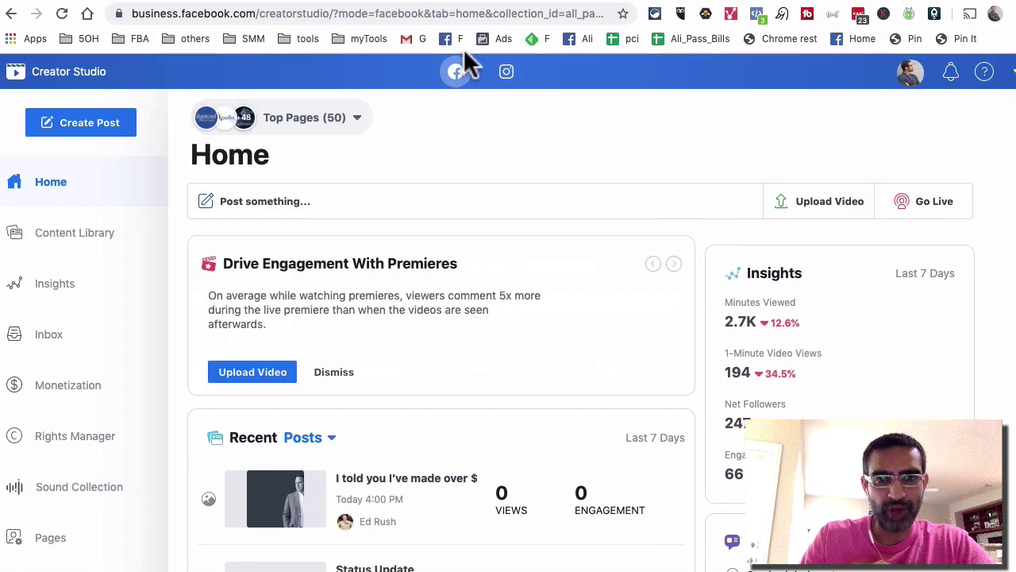
- Switch Creator Studio from Facebook to Instagram and open the list of connected Instagram accounts
{"action": "left_click", "coordinate": [511, 73]}
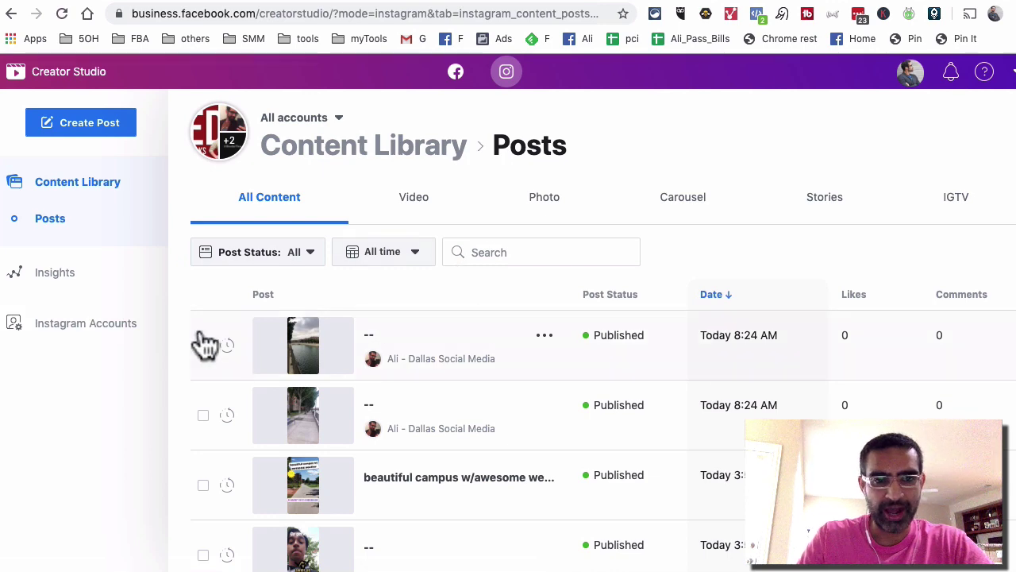
{"action": "left_click", "coordinate": [89, 323]}
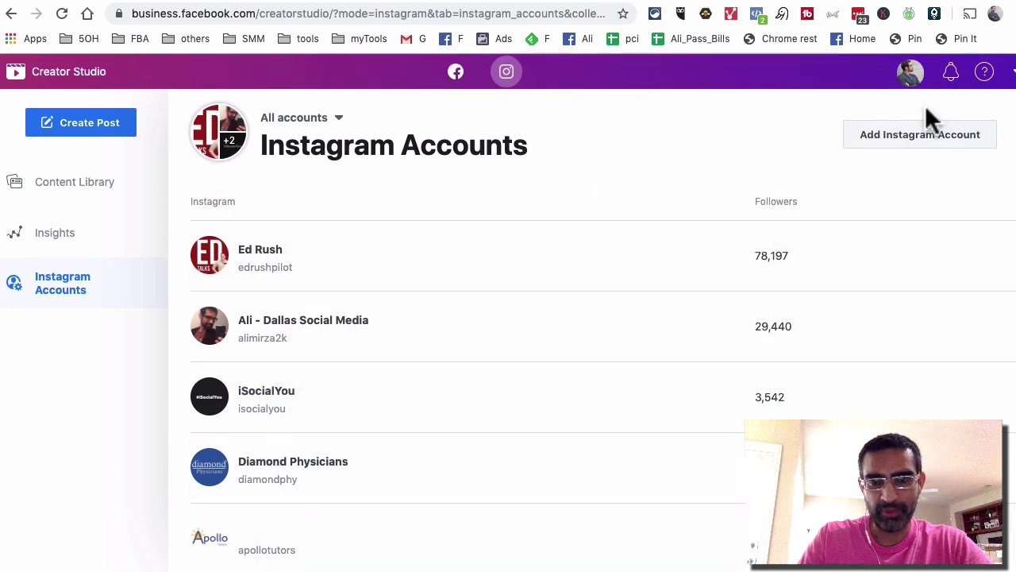
{"action": "left_click", "coordinate": [875, 139]}
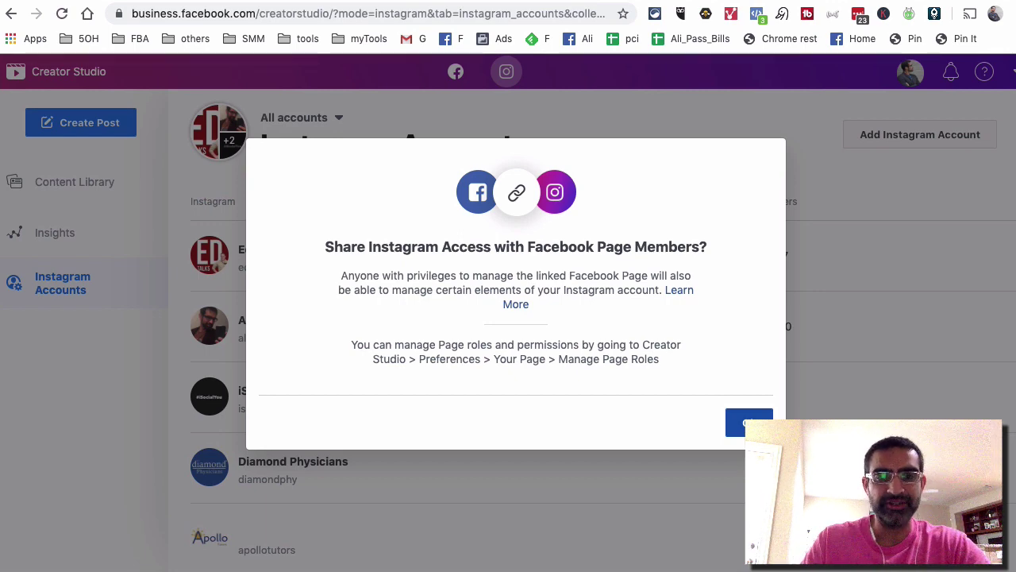
{"action": "left_click", "coordinate": [750, 422]}
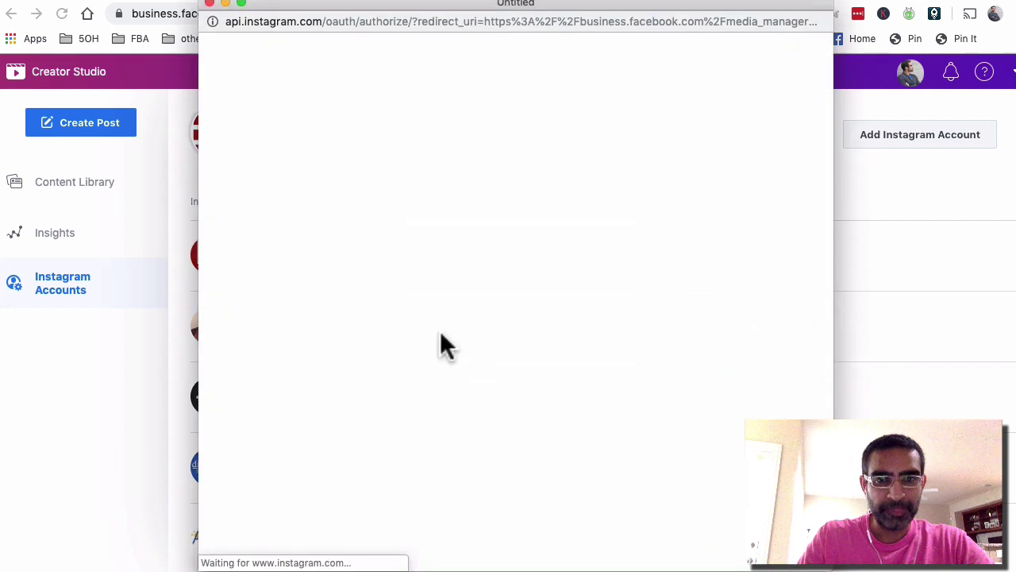
{"action": "left_click", "coordinate": [209, 5]}
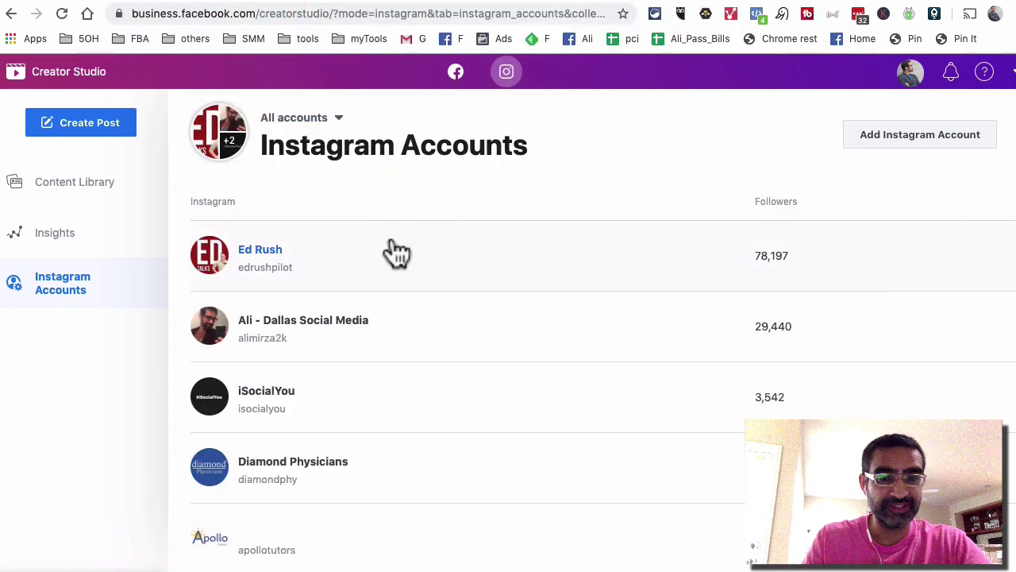
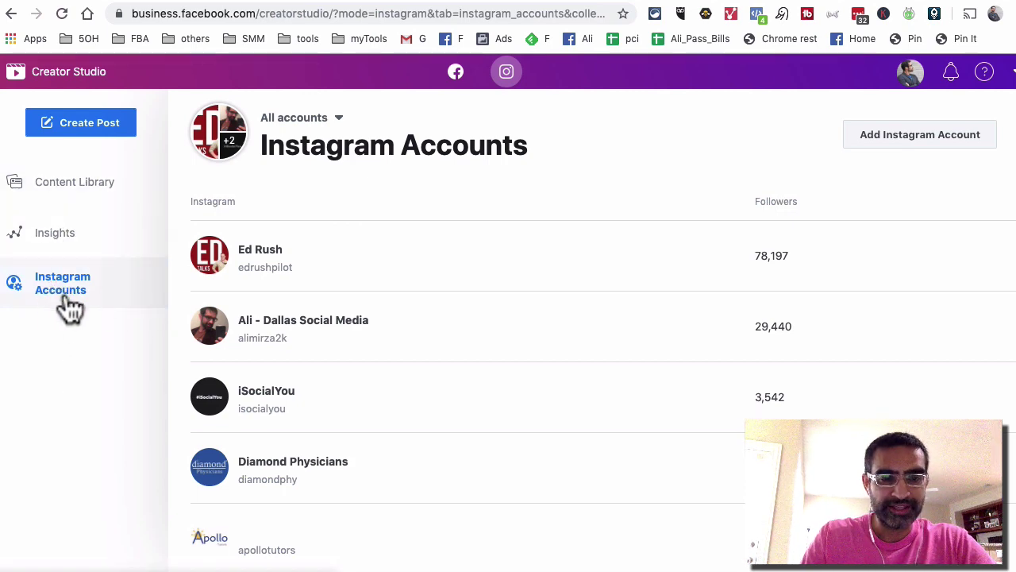
- Open the Activity insights for the first listed Instagram account and review its interactions and accounts-reached chart
{"action": "left_click", "coordinate": [55, 238]}
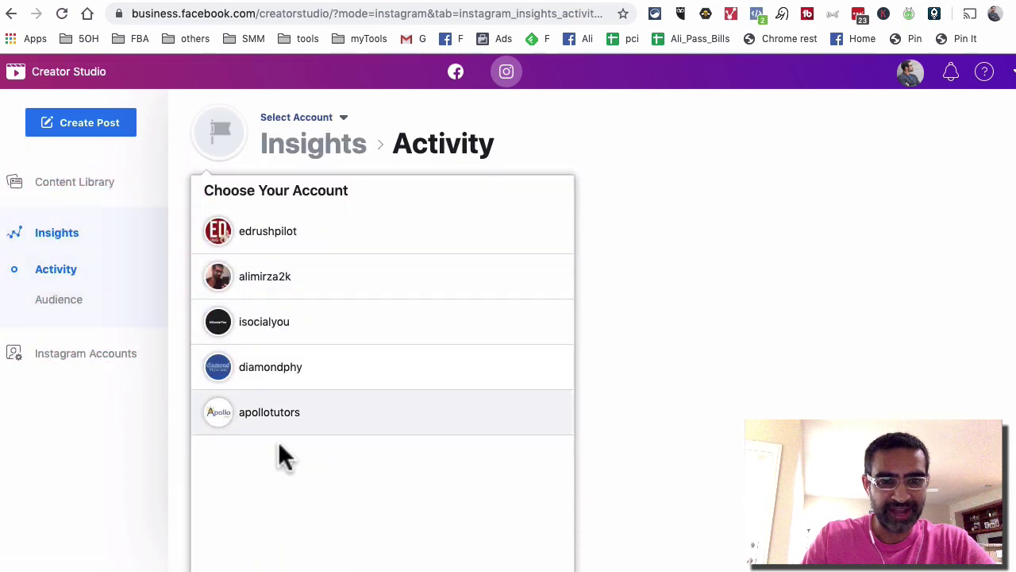
{"action": "left_click", "coordinate": [298, 239]}
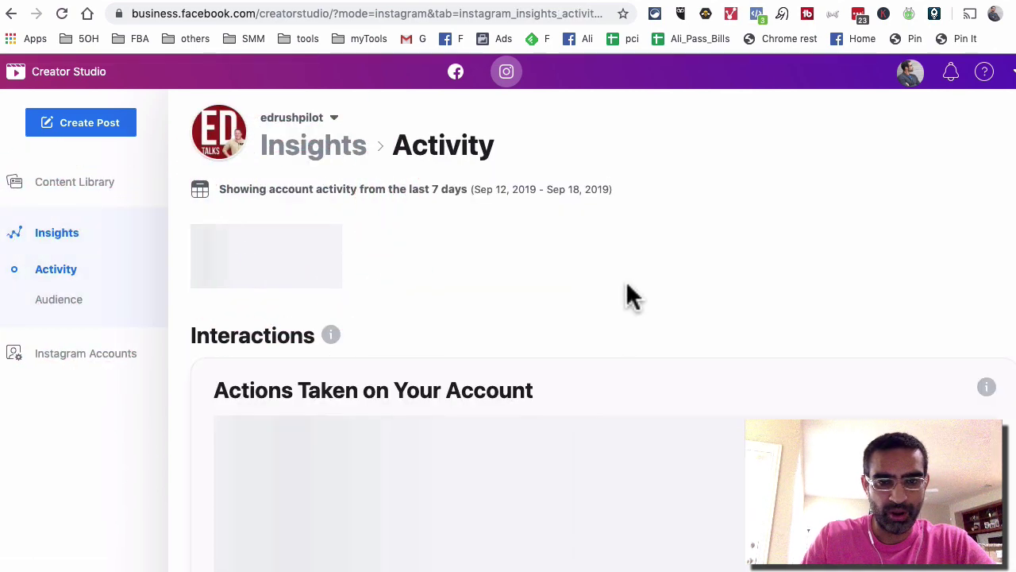
{"action": "scroll", "coordinate": [633, 296], "scroll_direction": "down", "scroll_amount": 1}
{"action": "scroll", "coordinate": [633, 296], "scroll_direction": "down", "scroll_amount": 15}
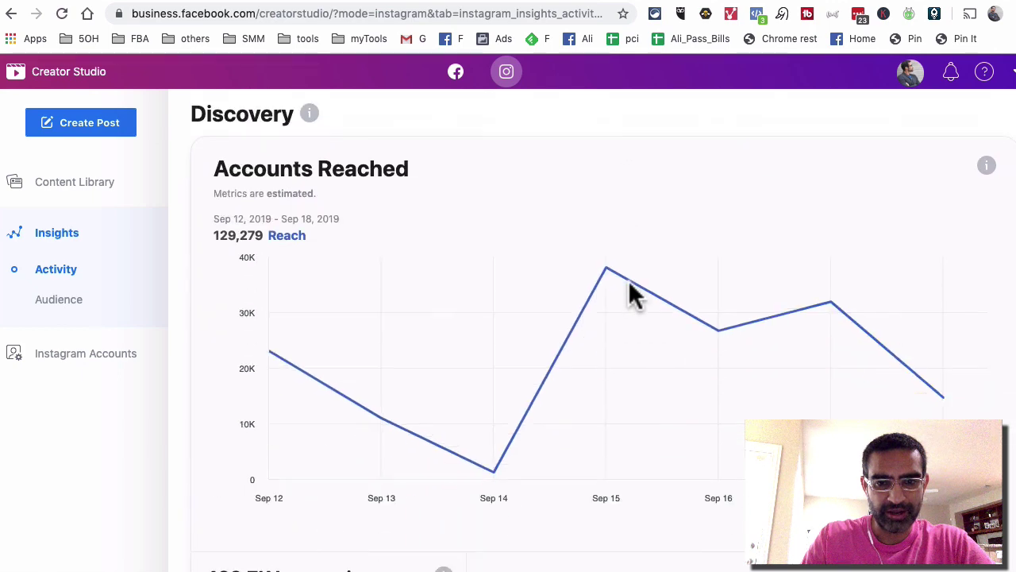
{"action": "scroll", "coordinate": [629, 285], "scroll_direction": "up", "scroll_amount": 3}
{"action": "scroll", "coordinate": [629, 286], "scroll_direction": "down", "scroll_amount": 1}
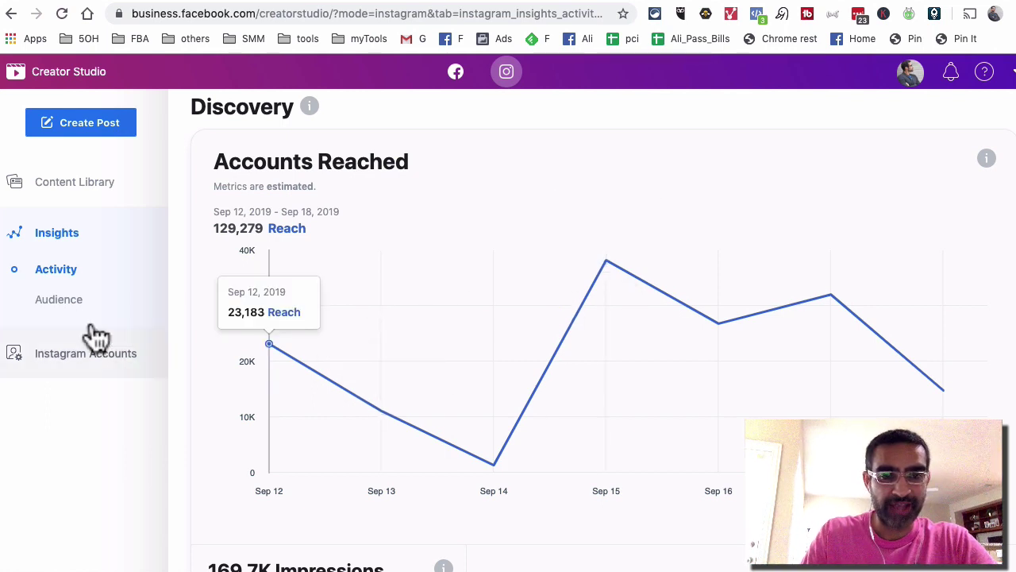
- Review the account's Audience insights, covering followers' age and gender, active days, and top countries and cities
{"action": "left_click", "coordinate": [76, 299]}
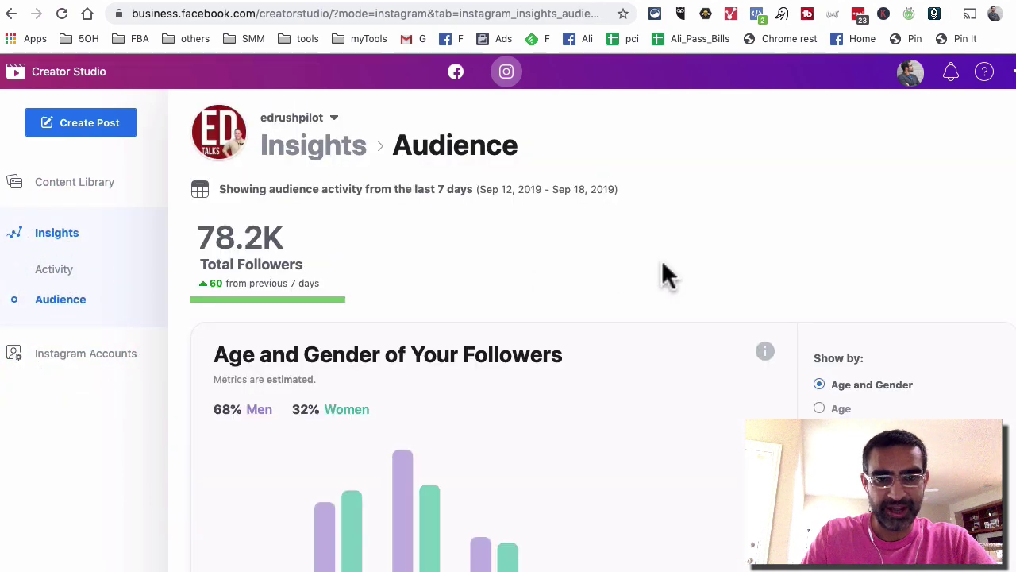
{"action": "scroll", "coordinate": [662, 260], "scroll_direction": "down", "scroll_amount": 3}
{"action": "scroll", "coordinate": [663, 270], "scroll_direction": "down", "scroll_amount": 1}
{"action": "scroll", "coordinate": [583, 286], "scroll_direction": "down", "scroll_amount": 4}
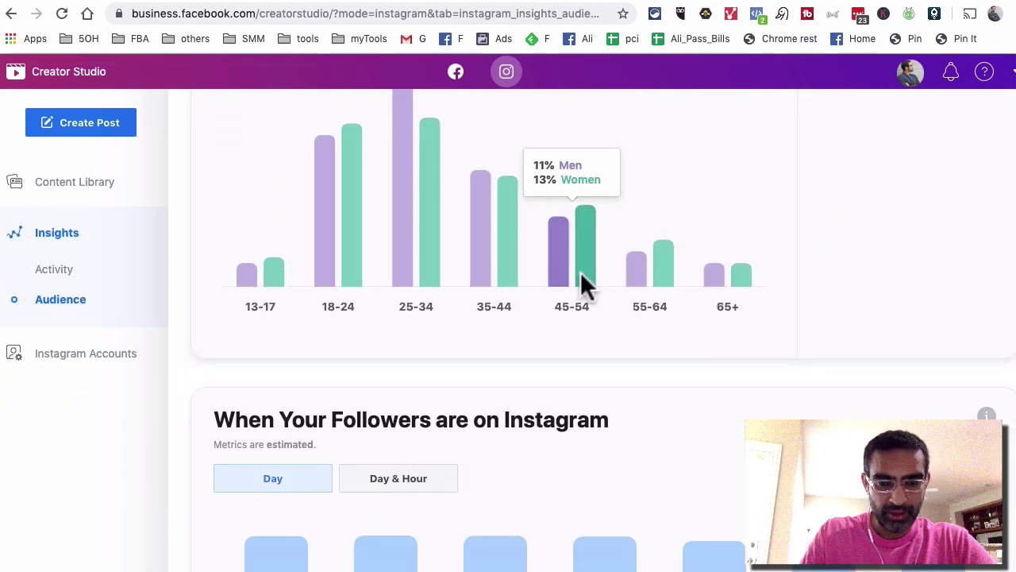
{"action": "scroll", "coordinate": [794, 317], "scroll_direction": "down", "scroll_amount": 5}
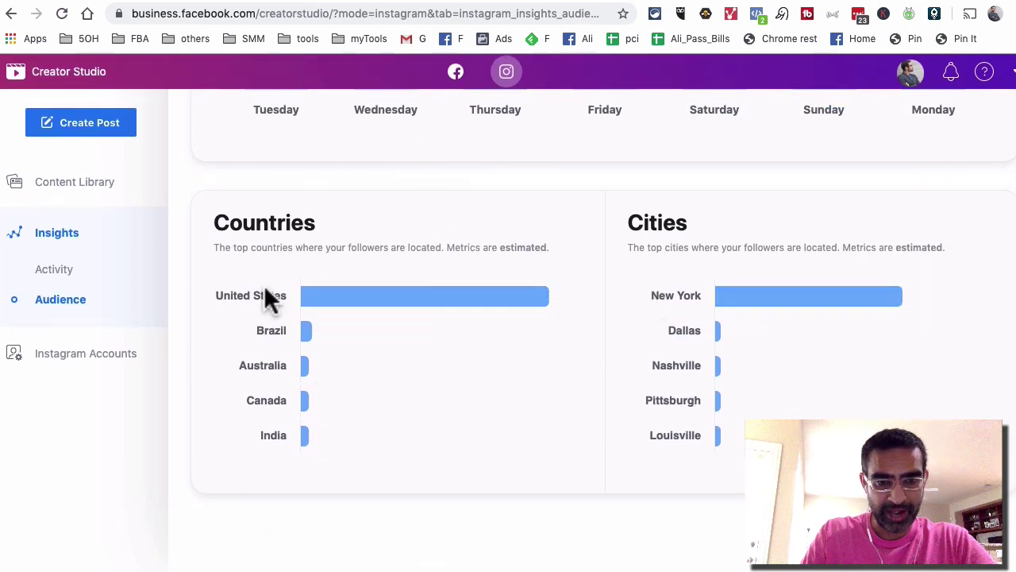
{"action": "mouse_move", "coordinate": [361, 298]}
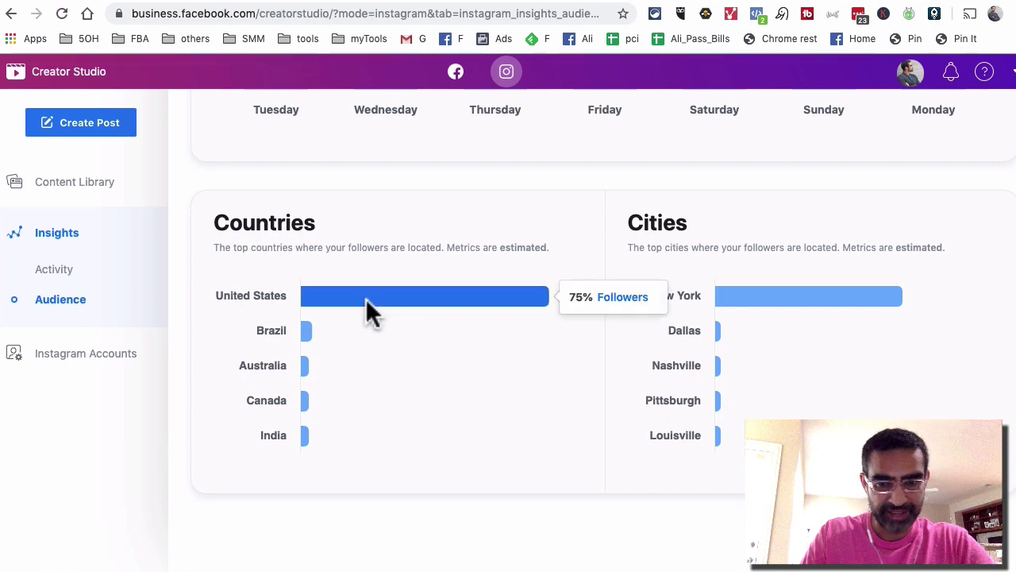
{"action": "mouse_move", "coordinate": [361, 332]}
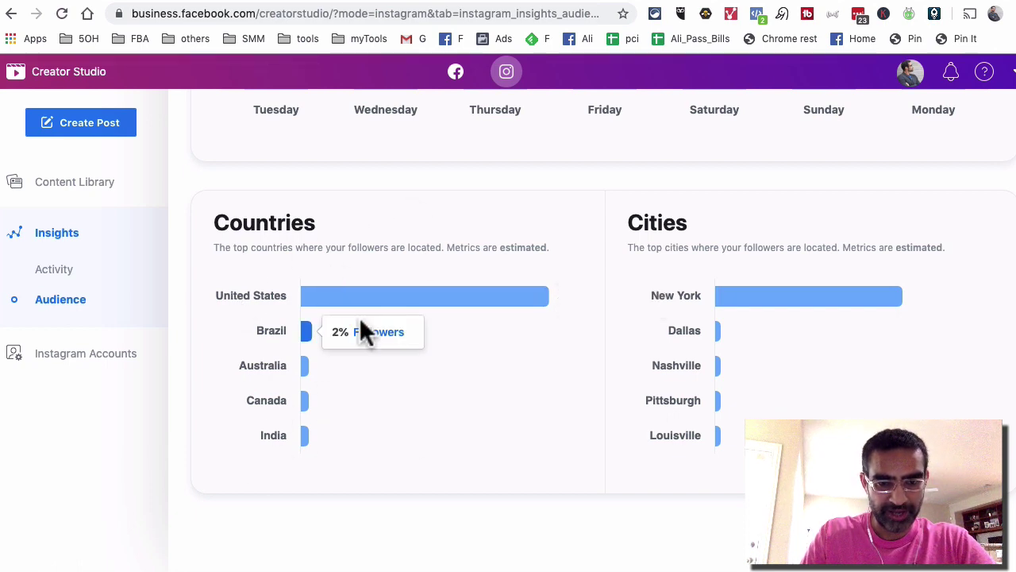
- Open the Content Library and look through the posts of all Instagram accounts
{"action": "left_click", "coordinate": [99, 191]}
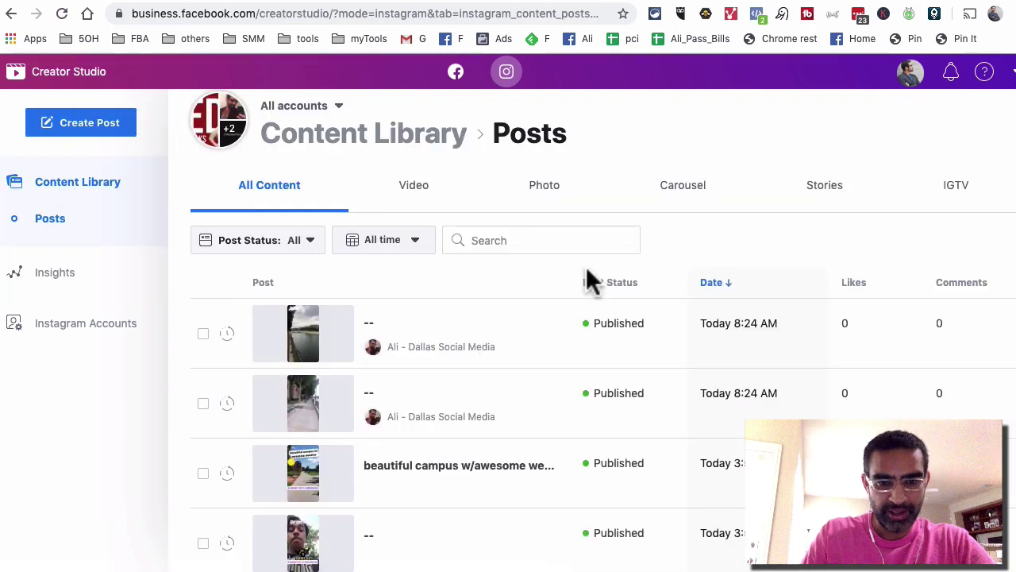
{"action": "scroll", "coordinate": [694, 338], "scroll_direction": "down", "scroll_amount": 3}
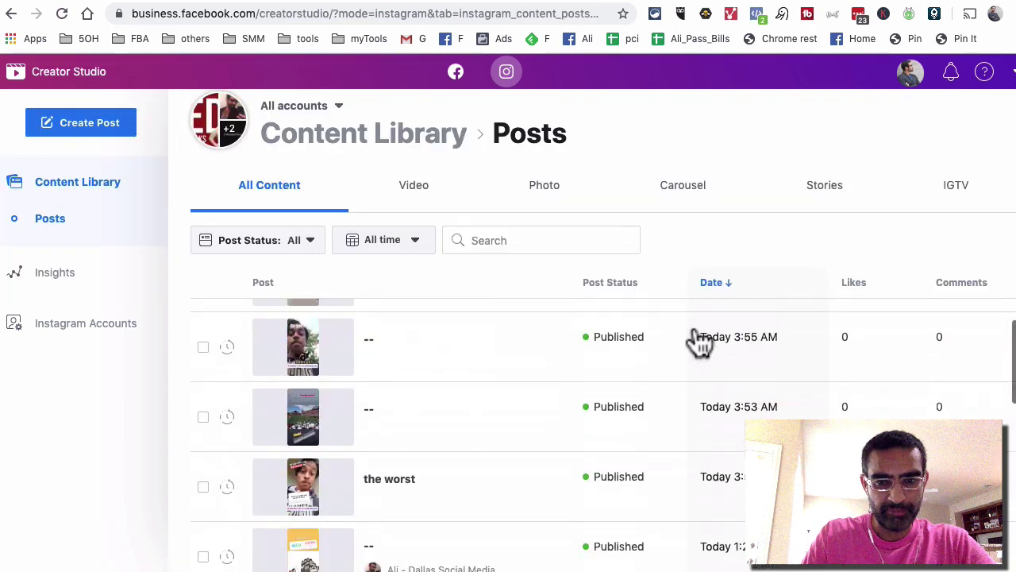
{"action": "scroll", "coordinate": [693, 340], "scroll_direction": "up", "scroll_amount": 3}
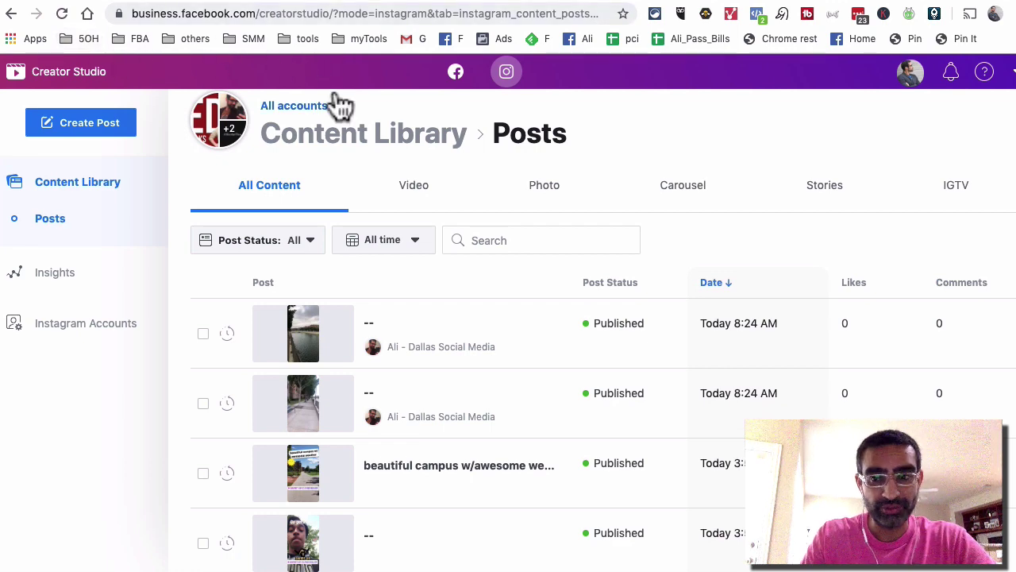
- Start a new Instagram Feed post for the isocialyou account and place the cursor in its caption field
{"action": "left_click", "coordinate": [93, 135]}
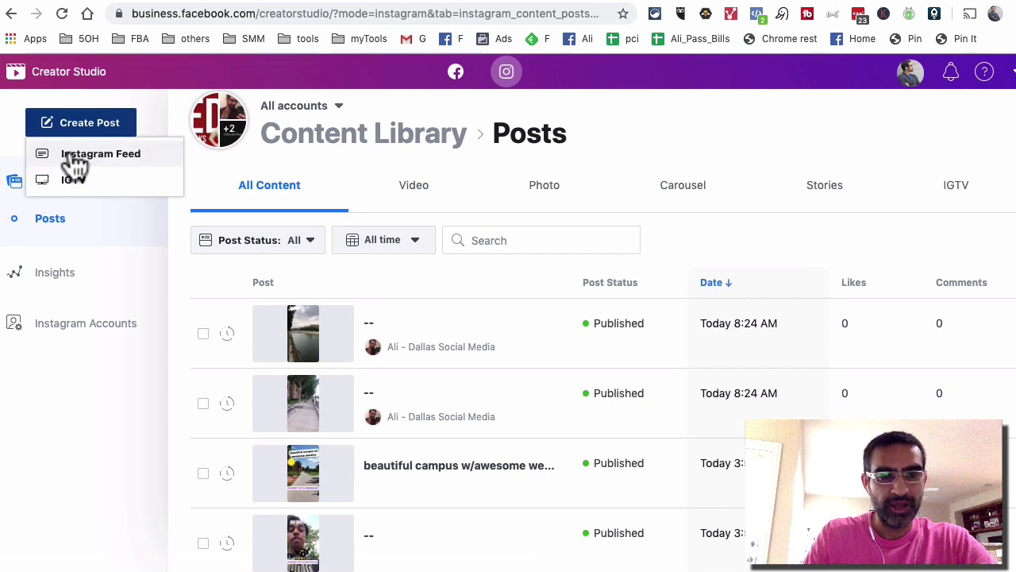
{"action": "left_click", "coordinate": [111, 161]}
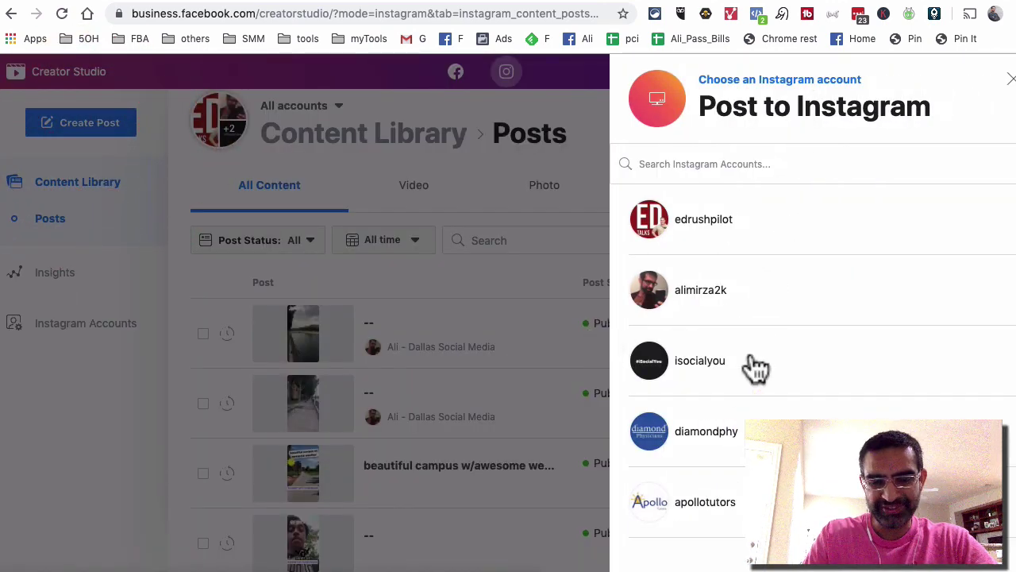
{"action": "left_click", "coordinate": [706, 362]}
{"action": "left_click", "coordinate": [495, 231]}
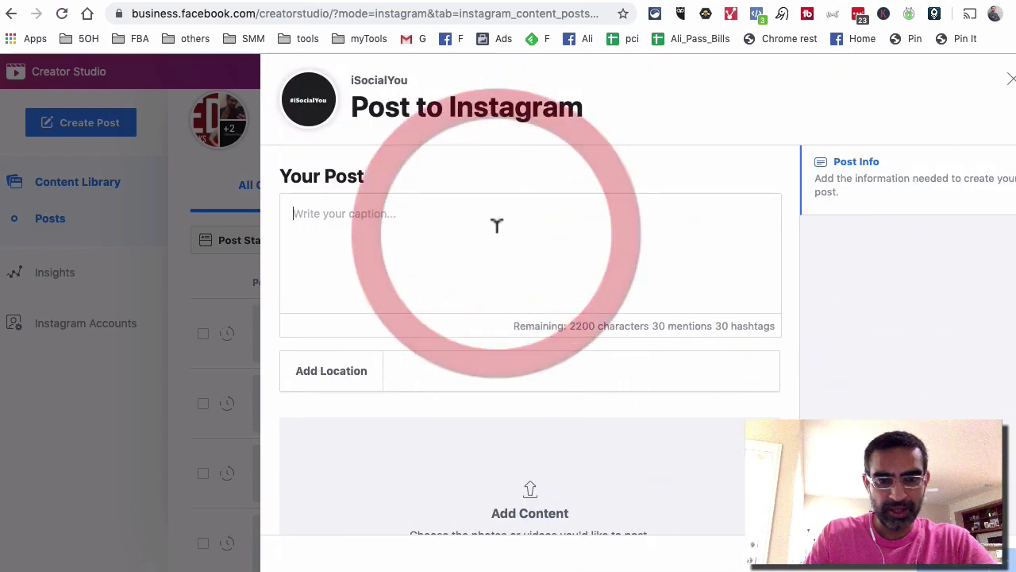
- Add the video 50 cents.mp4 from the Sep 15 folder to the Instagram post by file upload
{"action": "scroll", "coordinate": [494, 225], "scroll_direction": "down", "scroll_amount": 3}
{"action": "scroll", "coordinate": [496, 225], "scroll_direction": "down", "scroll_amount": 1}
{"action": "scroll", "coordinate": [497, 226], "scroll_direction": "up", "scroll_amount": 2}
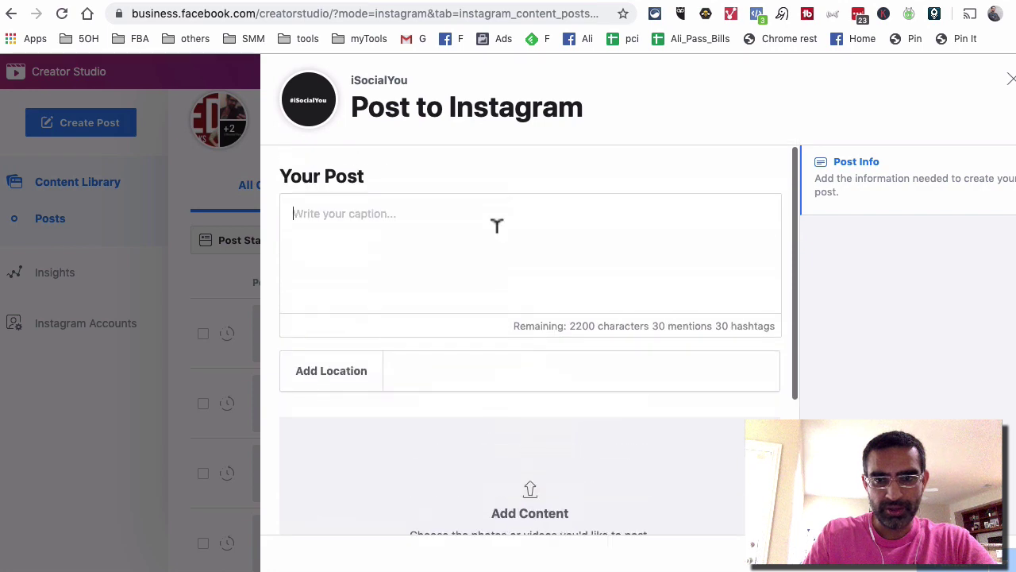
{"action": "scroll", "coordinate": [497, 226], "scroll_direction": "down", "scroll_amount": 3}
{"action": "scroll", "coordinate": [496, 226], "scroll_direction": "up", "scroll_amount": 3}
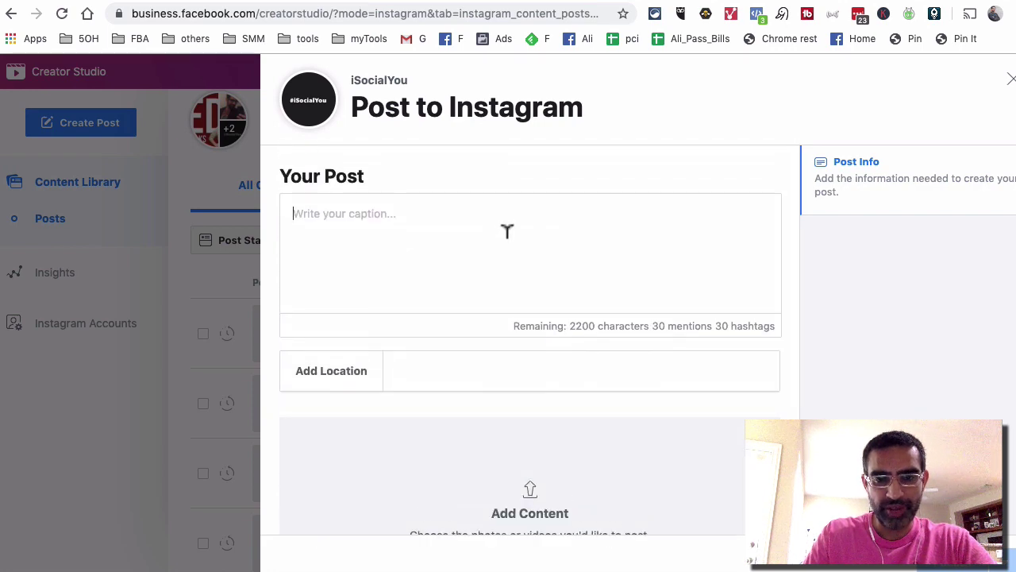
{"action": "scroll", "coordinate": [505, 230], "scroll_direction": "down", "scroll_amount": 5}
{"action": "left_click", "coordinate": [534, 362]}
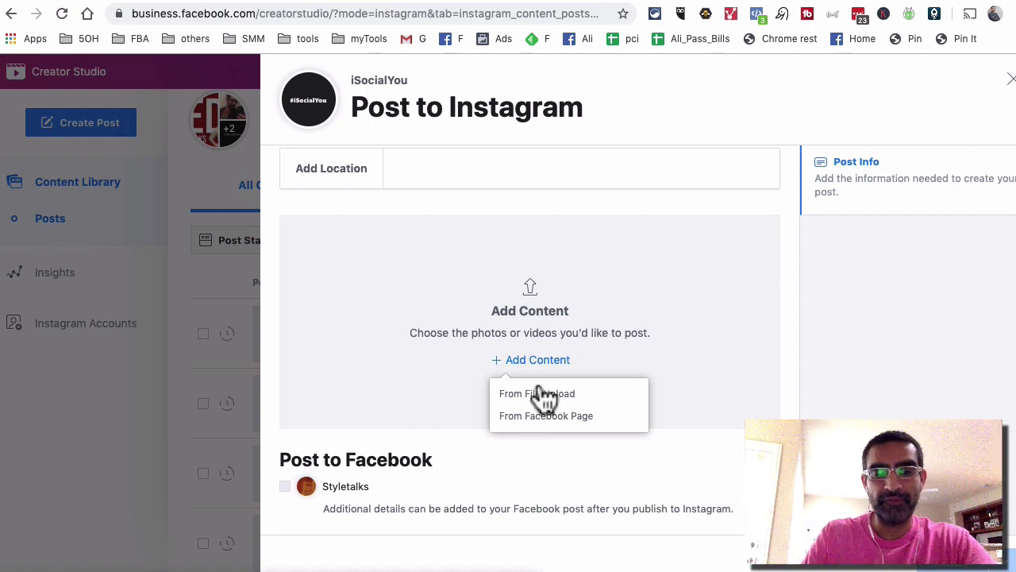
{"action": "left_click", "coordinate": [539, 400]}
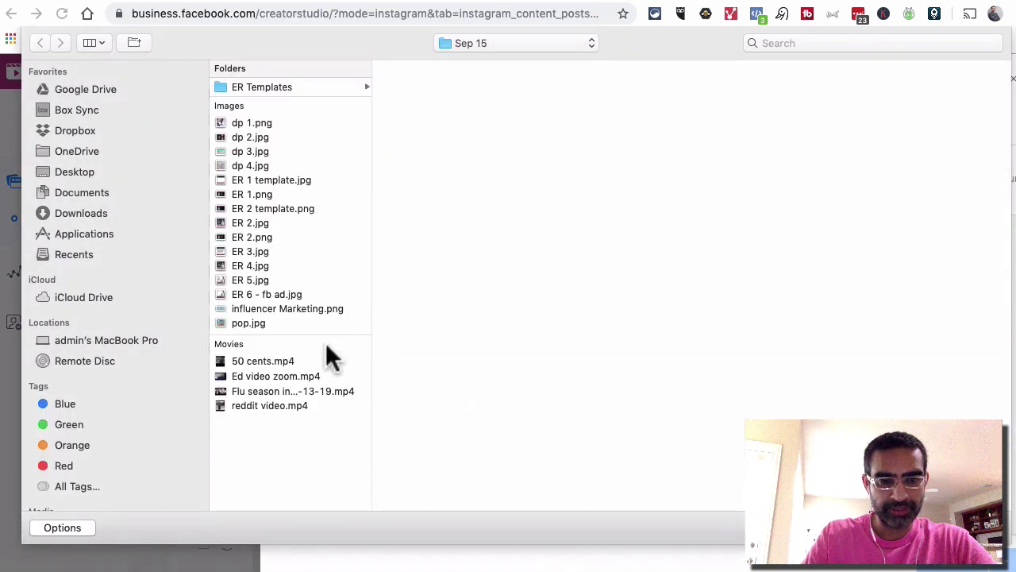
{"action": "left_click", "coordinate": [302, 361]}
{"action": "key", "text": "Return"}
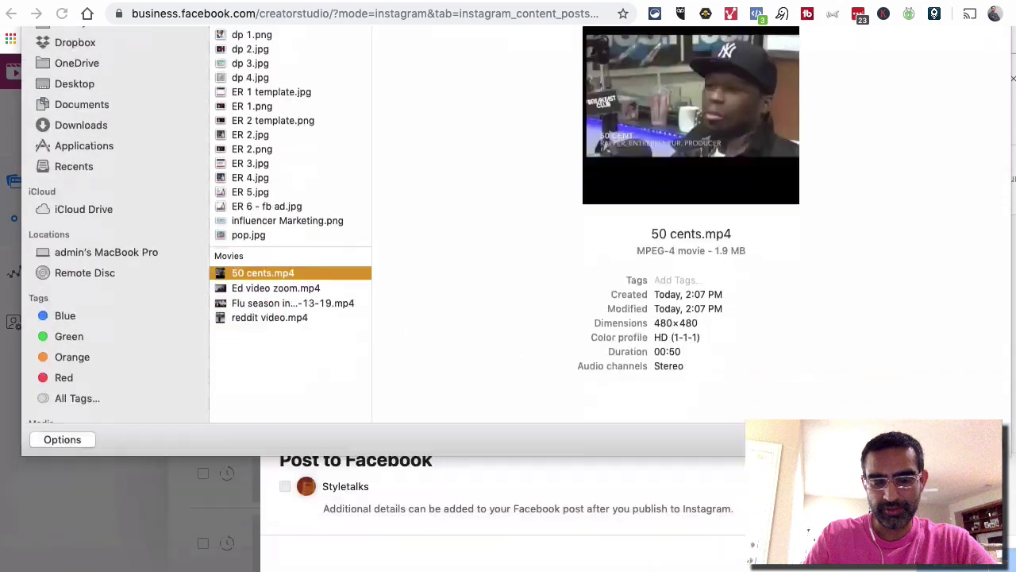
- Write the post caption "This is so true for all business owenrs! . Agree?"
{"action": "scroll", "coordinate": [713, 298], "scroll_direction": "up", "scroll_amount": 5}
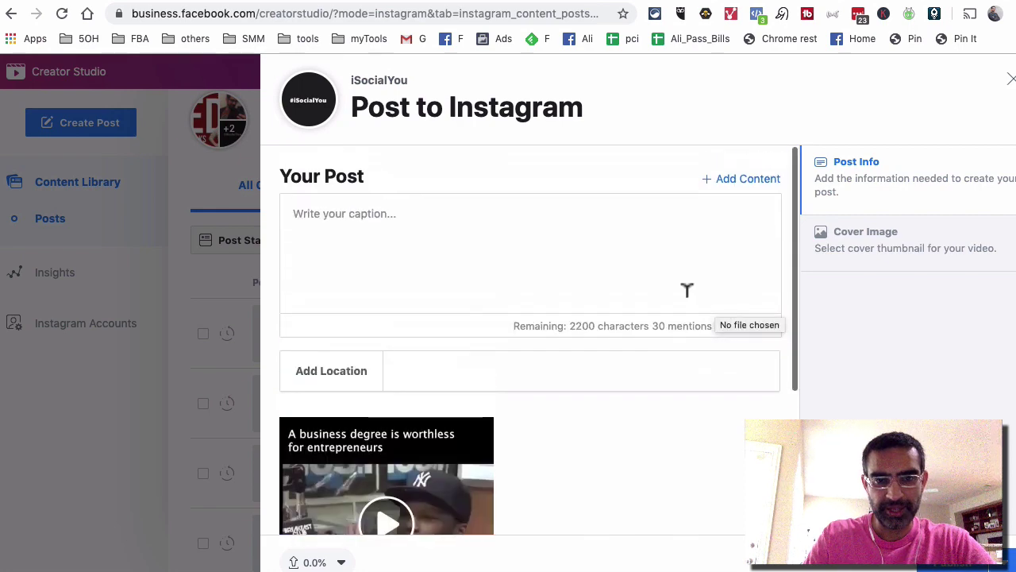
{"action": "left_click", "coordinate": [508, 213]}
{"action": "type", "text": "T"}
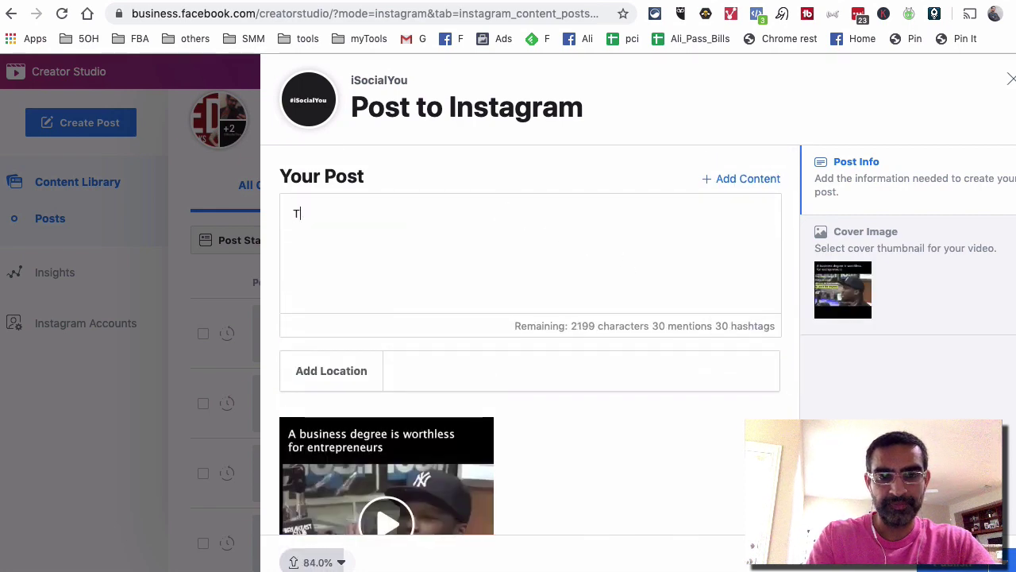
{"action": "type", "text": "his is so true "}
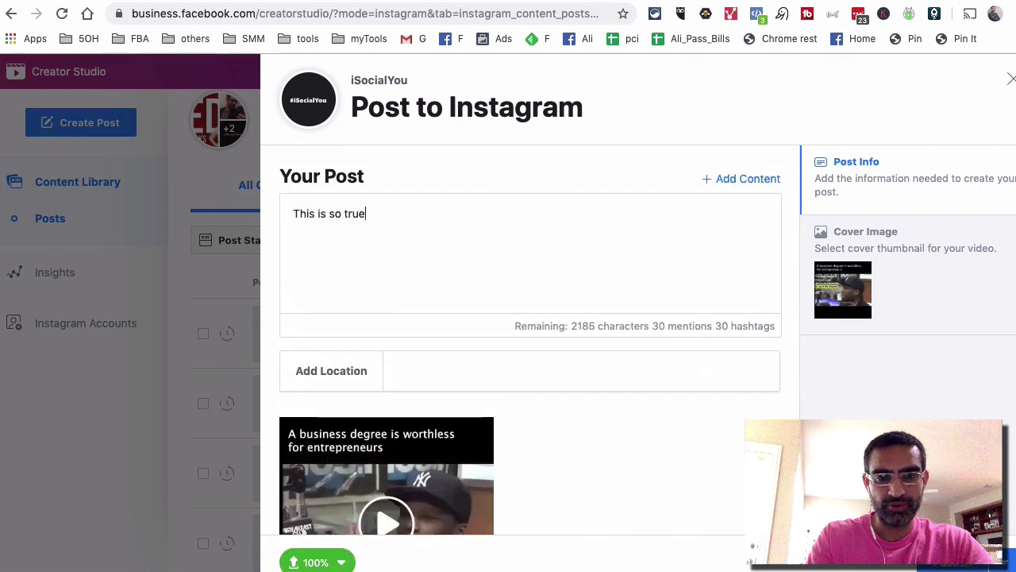
{"action": "type", "text": "for all b"}
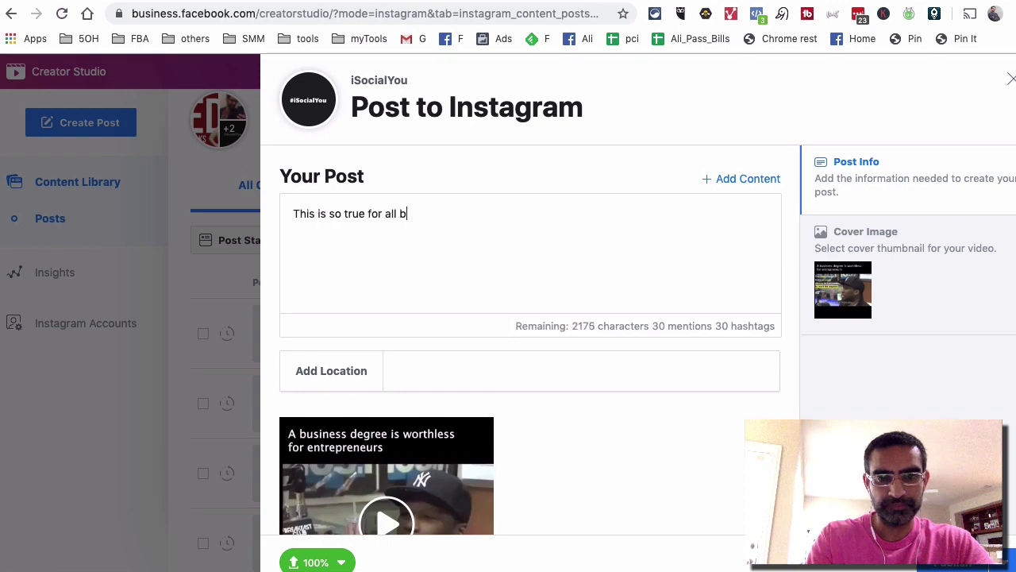
{"action": "type", "text": "usiness owenrs"}
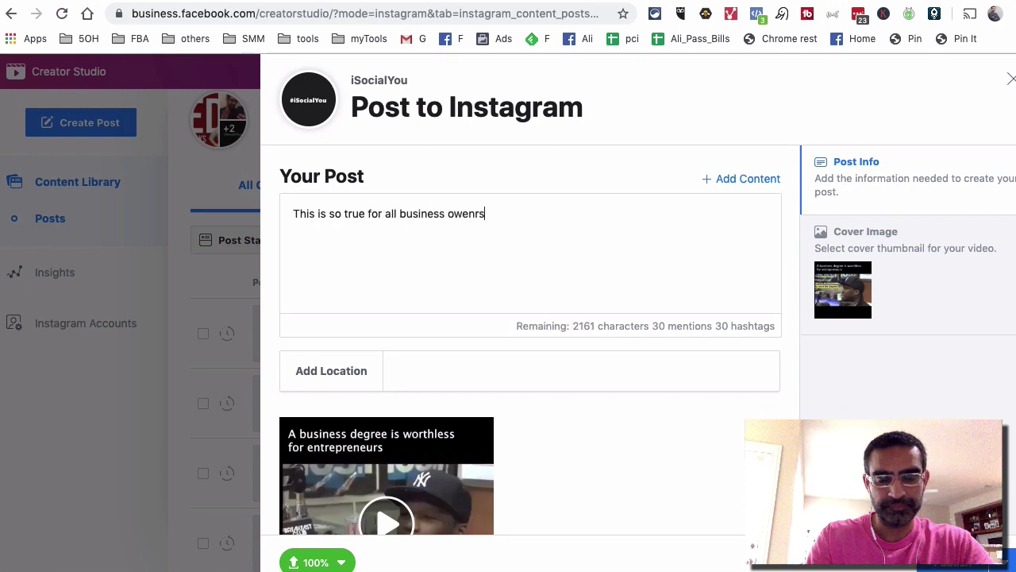
{"action": "type", "text": "! . Agree?"}
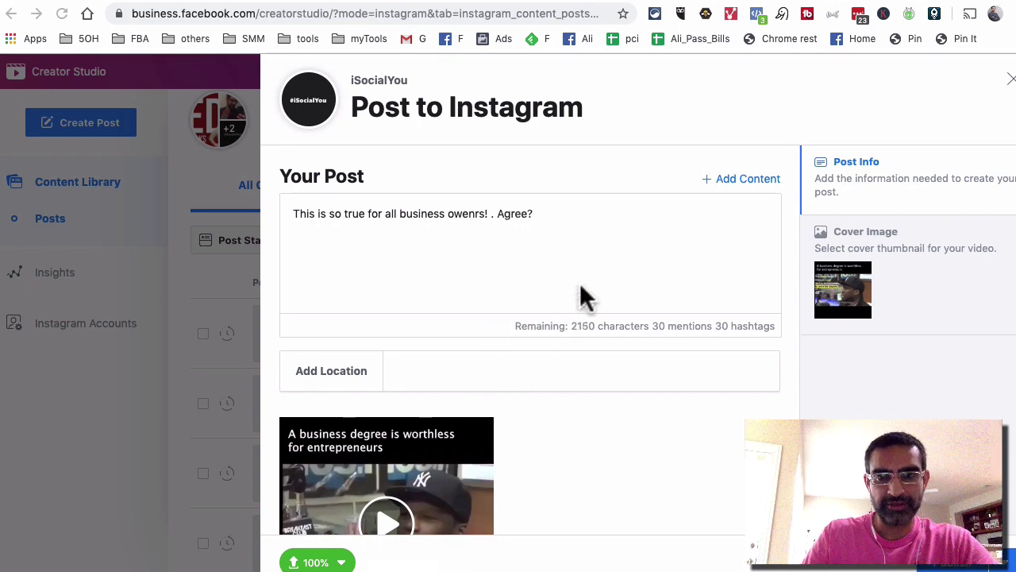
- Copy the first hashtag block from the IG Hashtags note in Notes' IG Stuff folder and paste it below the caption after three dot lines
{"action": "key", "text": "super+Tab"}
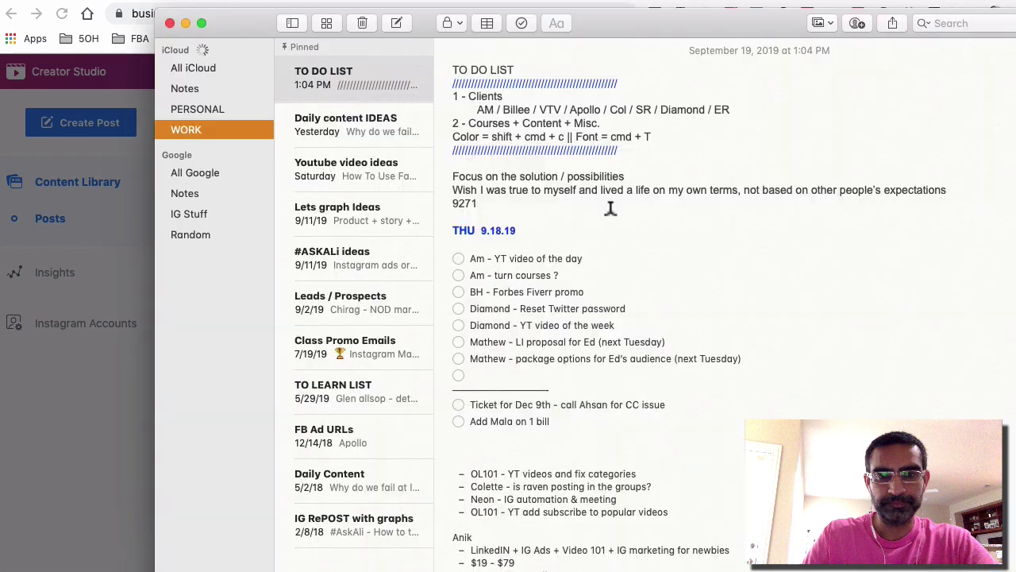
{"action": "left_click", "coordinate": [187, 211]}
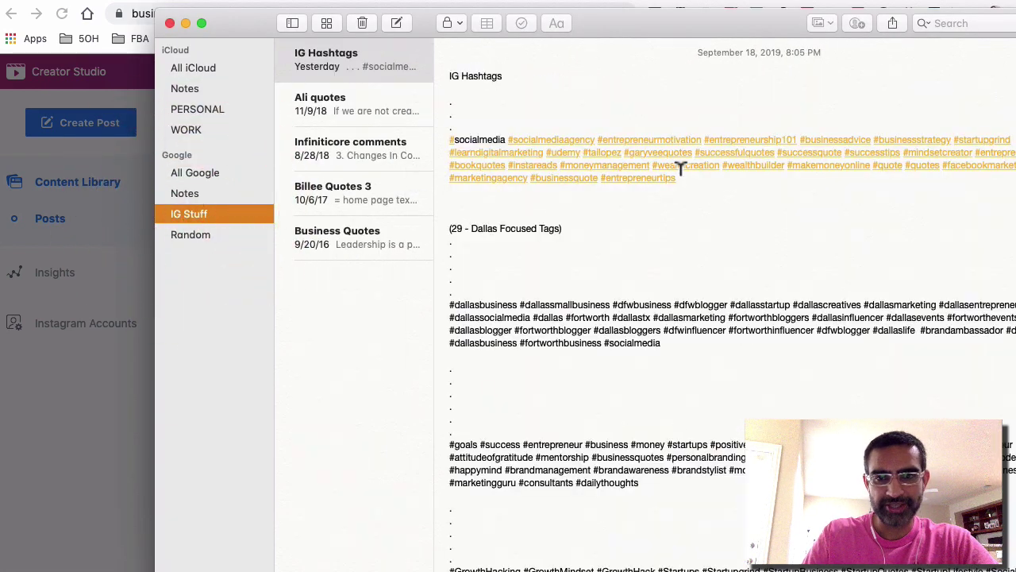
{"action": "left_click_drag", "start_coordinate": [681, 169], "coordinate": [446, 136]}
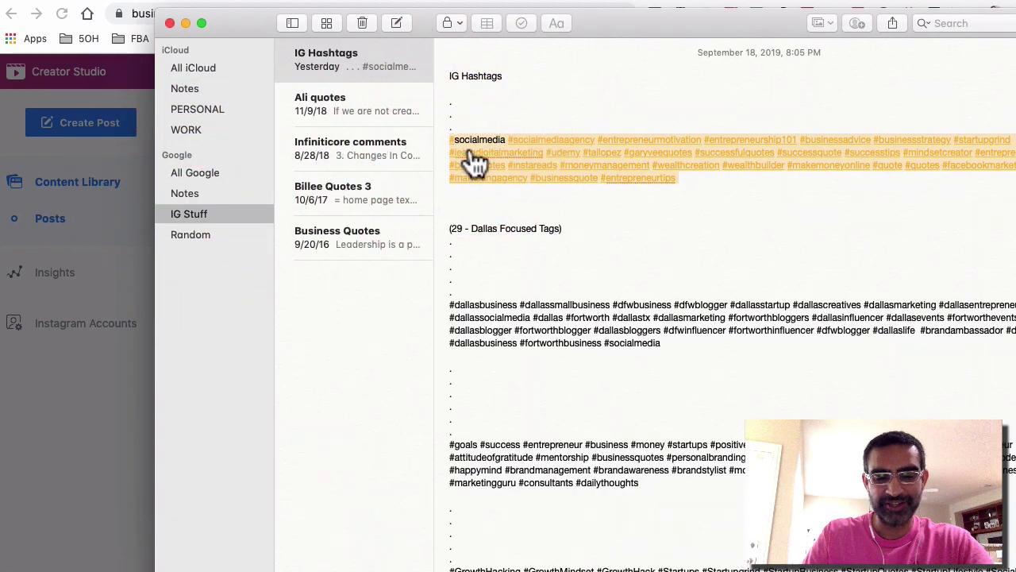
{"action": "left_click_drag", "start_coordinate": [664, 18], "coordinate": [526, 17]}
{"action": "scroll", "coordinate": [558, 172], "scroll_direction": "down", "scroll_amount": 5}
{"action": "scroll", "coordinate": [558, 170], "scroll_direction": "up", "scroll_amount": 5}
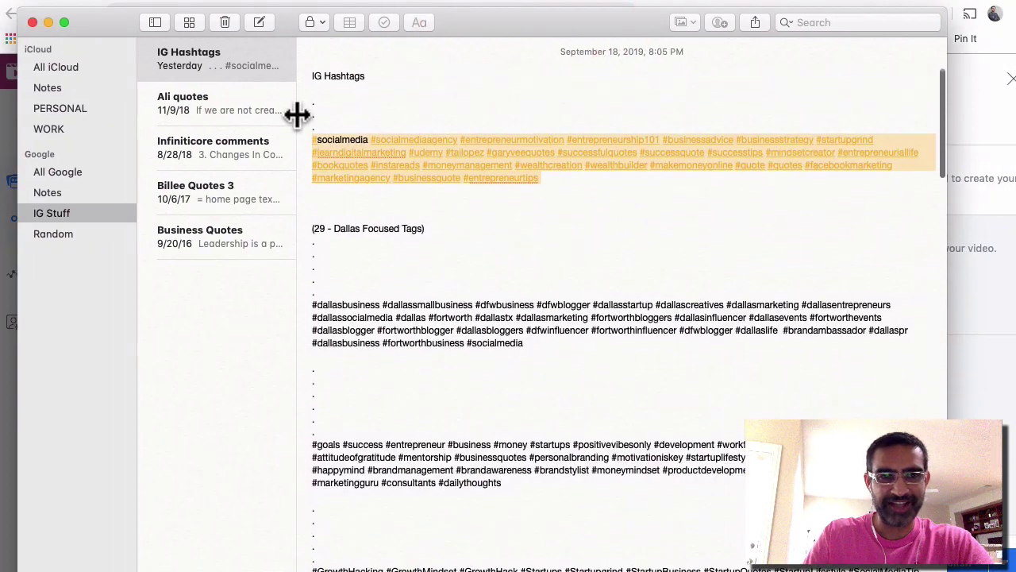
{"action": "left_click", "coordinate": [48, 22]}
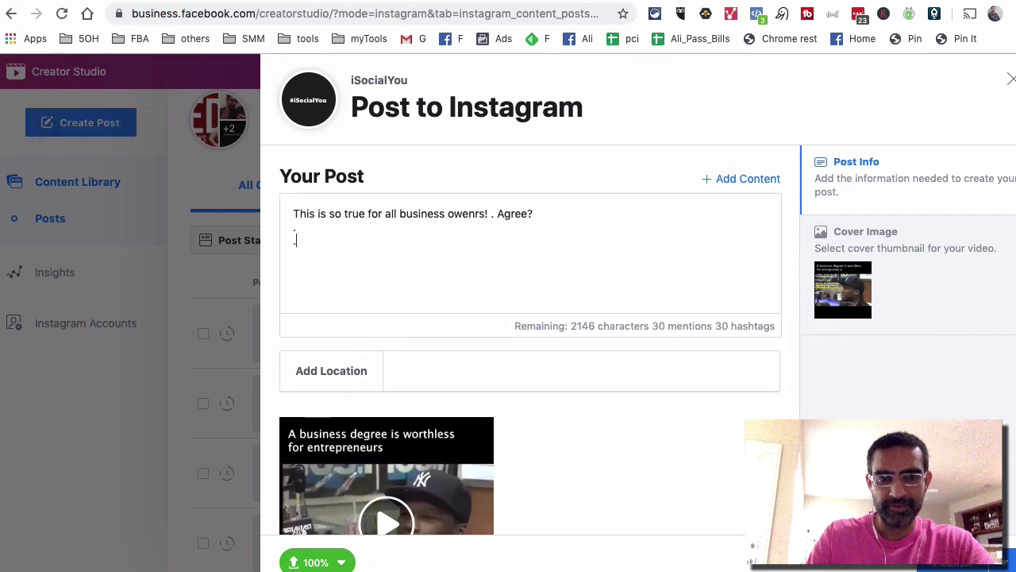
{"action": "key", "text": "super+v"}
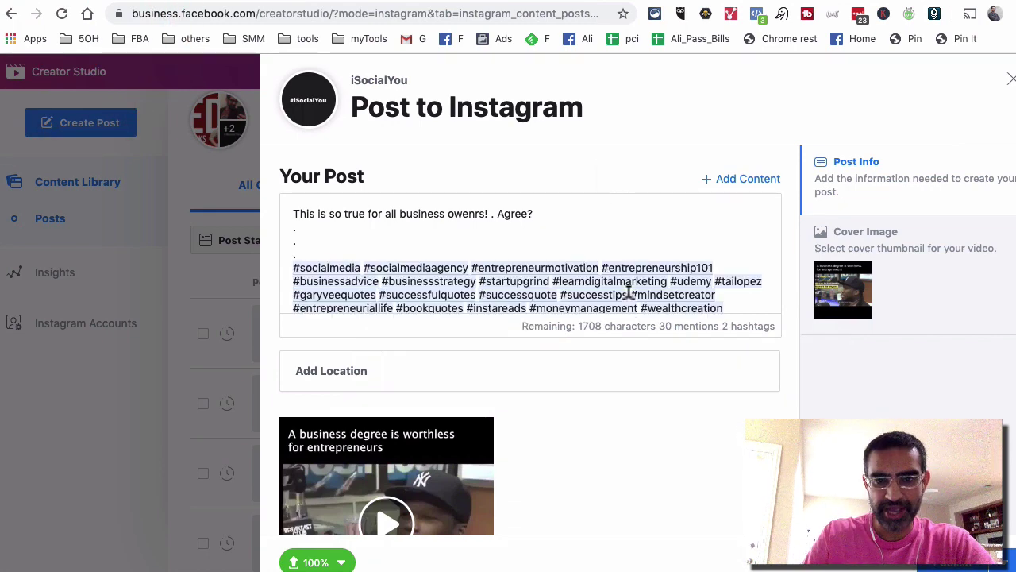
- Set the post's location to Dallas, Texas
{"action": "left_click", "coordinate": [520, 362]}
{"action": "left_click", "coordinate": [416, 362]}
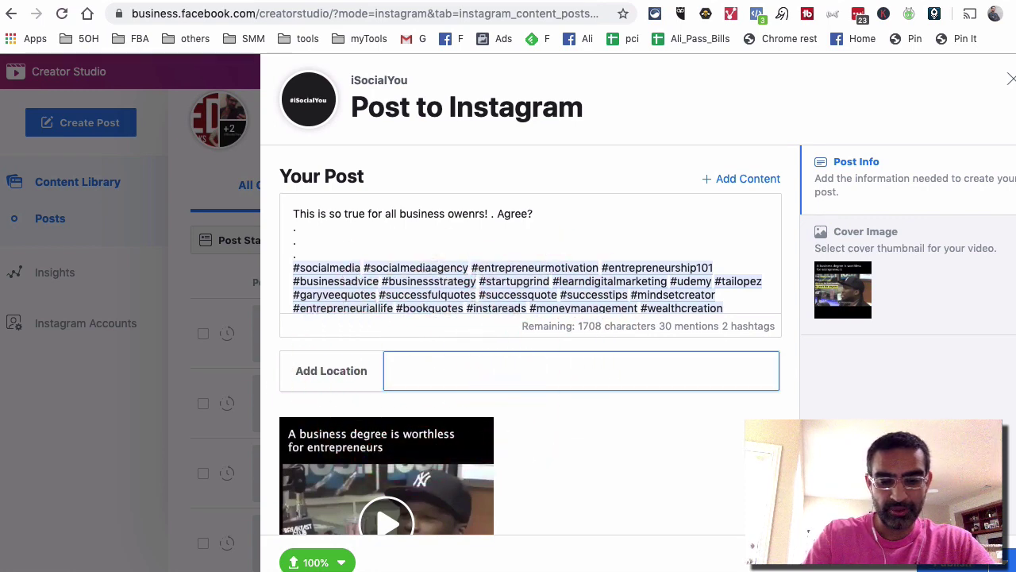
{"action": "type", "text": "dallas"}
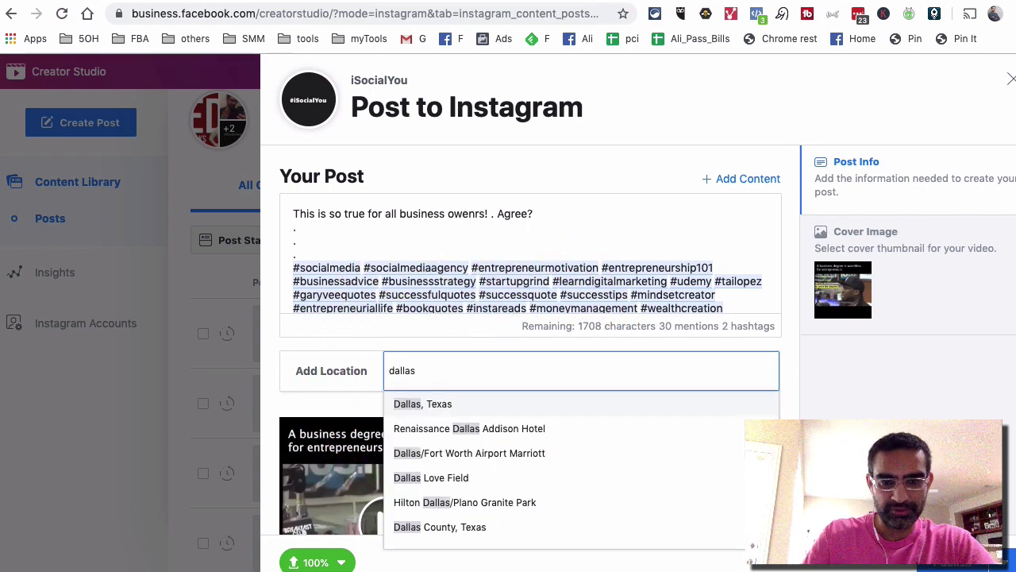
{"action": "left_click", "coordinate": [427, 403]}
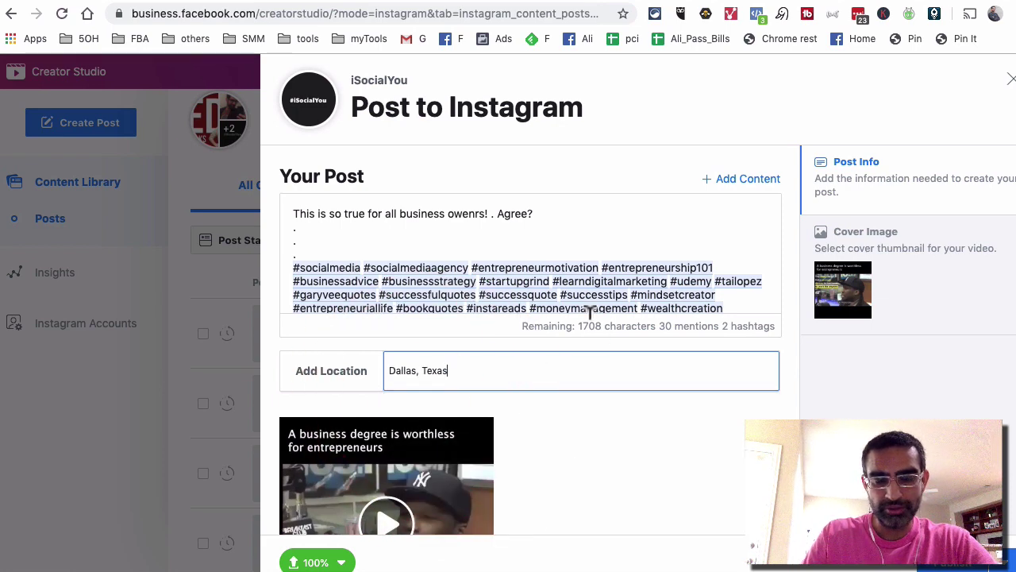
- Publish the post to Instagram immediately and check the post list in the Content Library
{"action": "scroll", "coordinate": [590, 311], "scroll_direction": "down", "scroll_amount": 5}
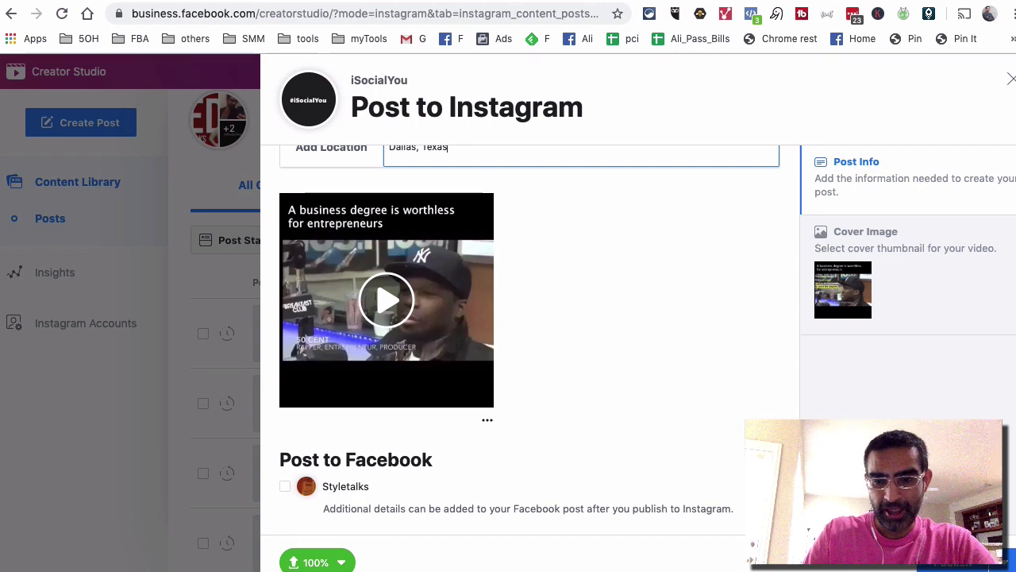
{"action": "key", "text": "ctrl+alt+Return"}
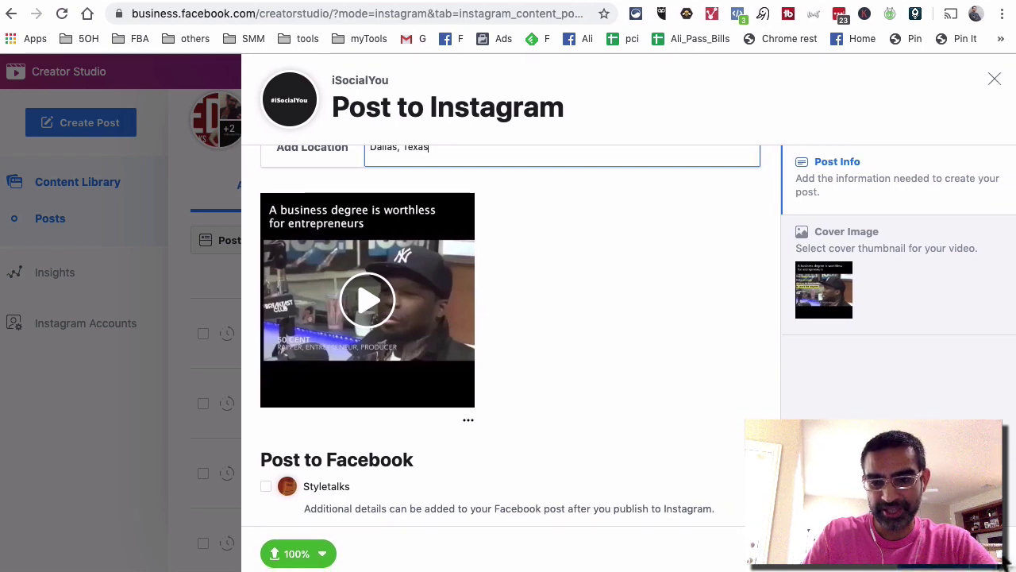
{"action": "left_click", "coordinate": [988, 554]}
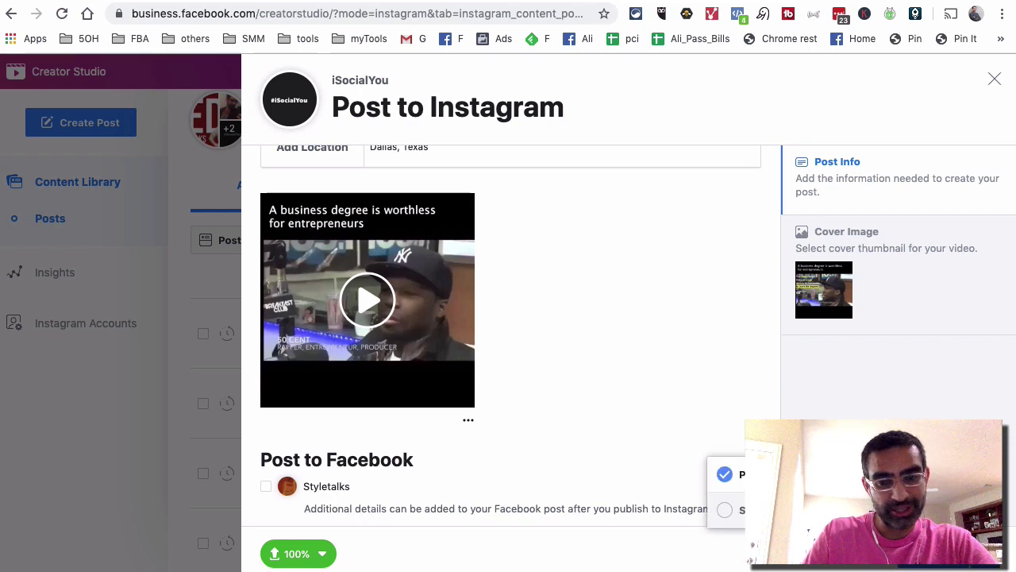
{"action": "left_click", "coordinate": [873, 412]}
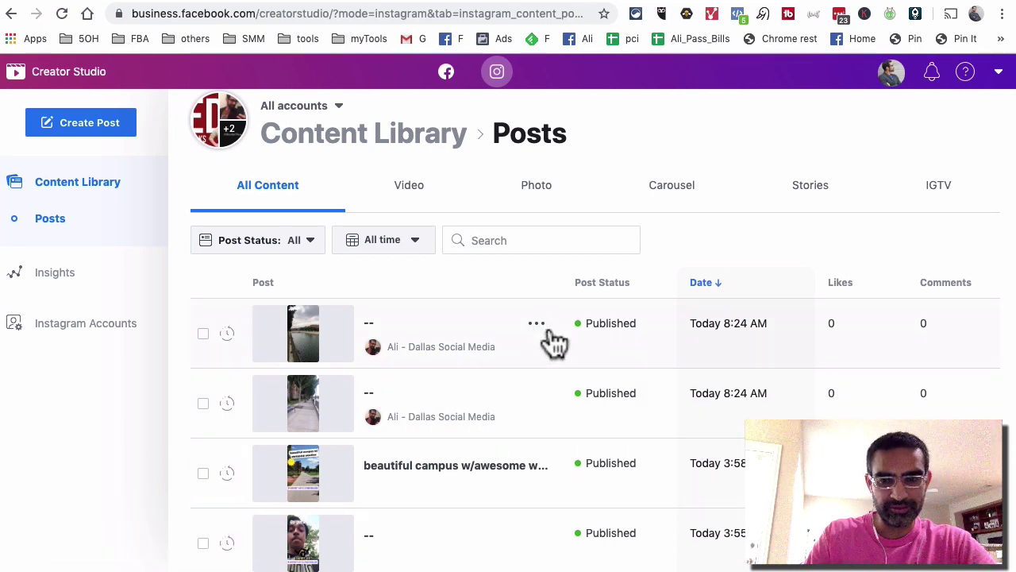
{"action": "scroll", "coordinate": [551, 340], "scroll_direction": "down", "scroll_amount": 3}
{"action": "scroll", "coordinate": [550, 337], "scroll_direction": "up", "scroll_amount": 3}
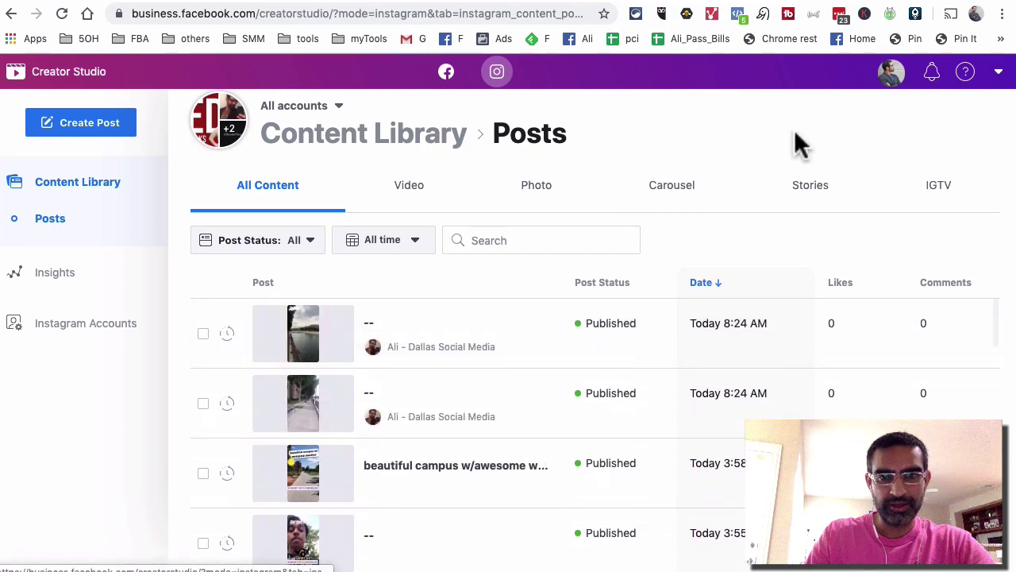
- Open instagram.com/isocialyou in a new browser tab, dismiss the saved sign-in prompt and reload the profile
{"action": "key", "text": "ctrl+t"}
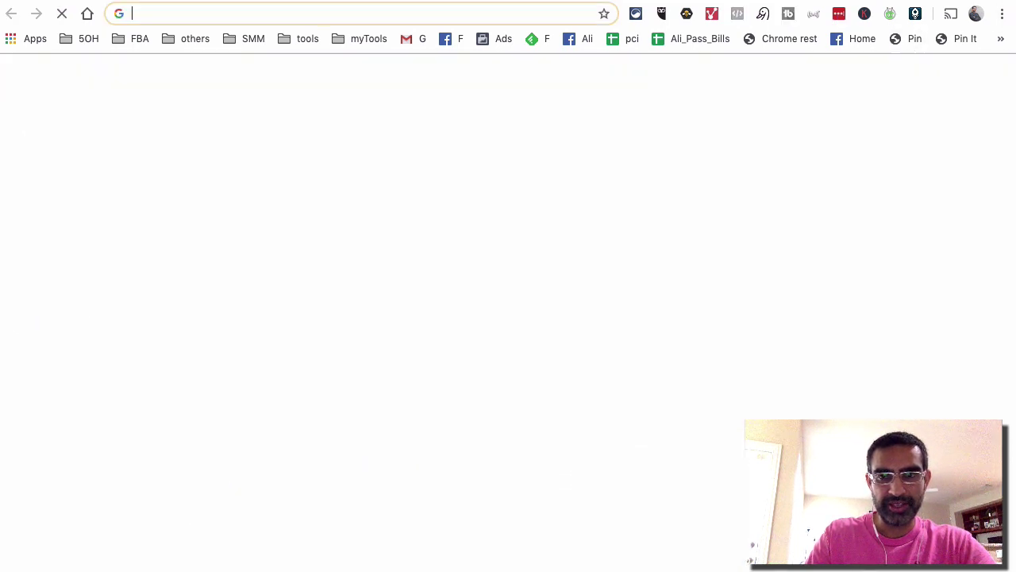
{"action": "type", "text": "instagram.com/"}
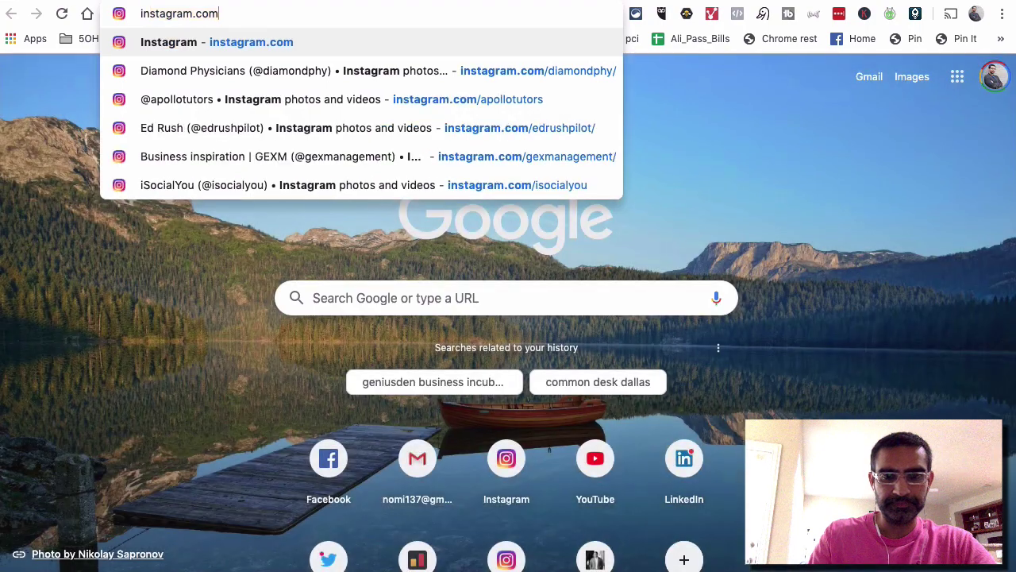
{"action": "type", "text": "i"}
{"action": "key", "text": "Return"}
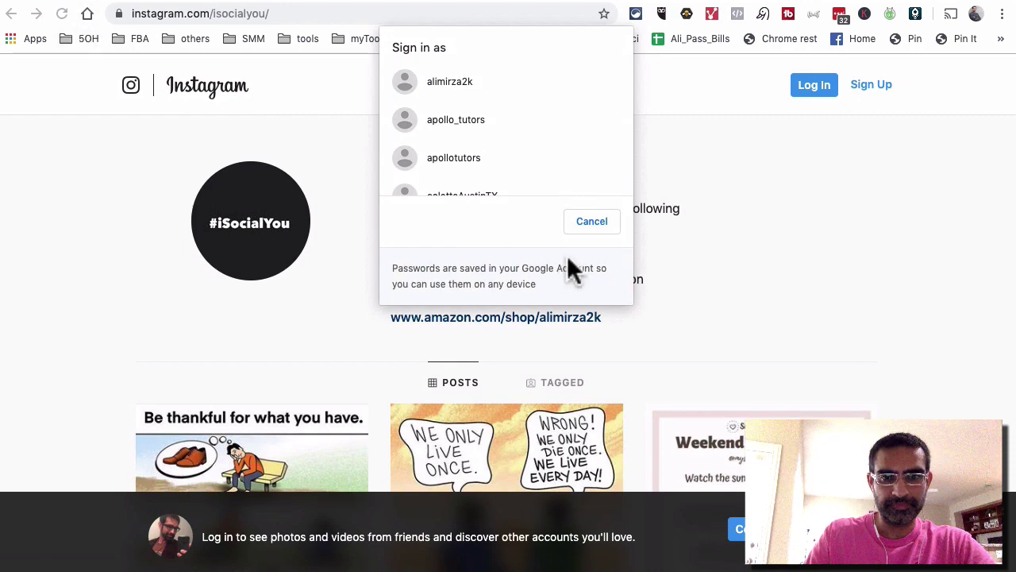
{"action": "left_click", "coordinate": [600, 223]}
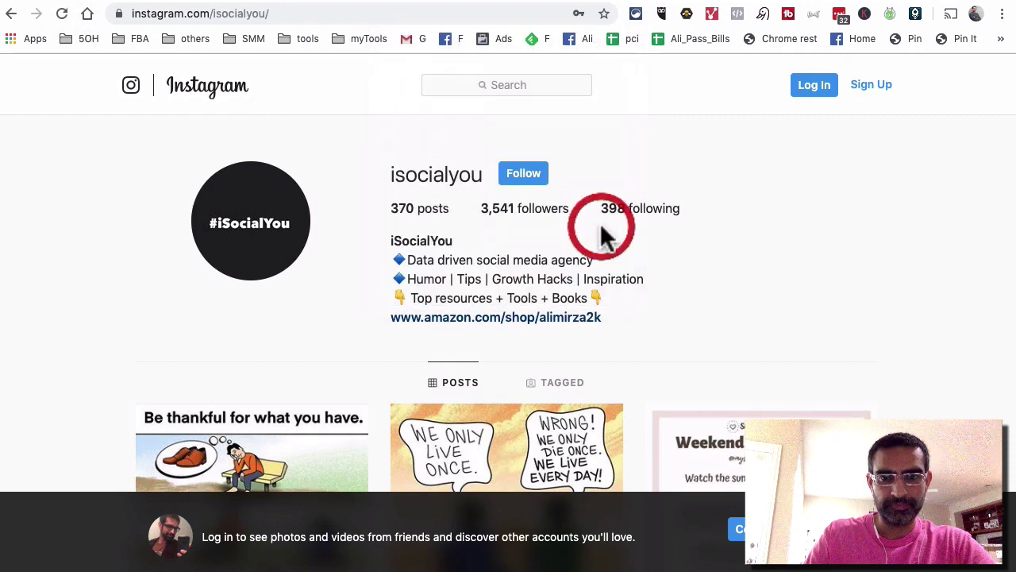
{"action": "left_click", "coordinate": [62, 13]}
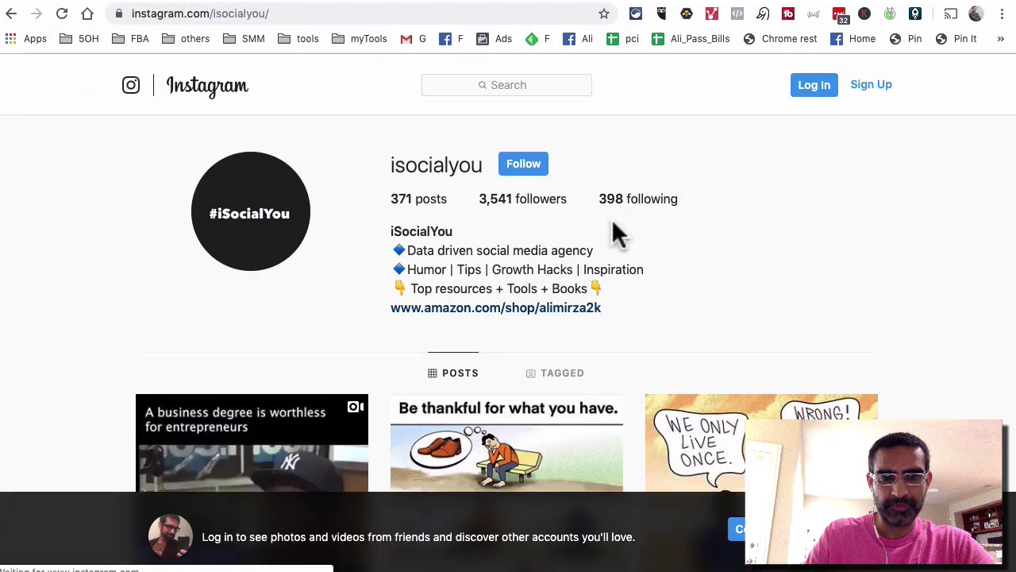
- Open the newest video post on the isocialyou profile, review its caption, hashtags and location, and close it
{"action": "scroll", "coordinate": [613, 232], "scroll_direction": "down", "scroll_amount": 3}
{"action": "scroll", "coordinate": [615, 230], "scroll_direction": "down", "scroll_amount": 1}
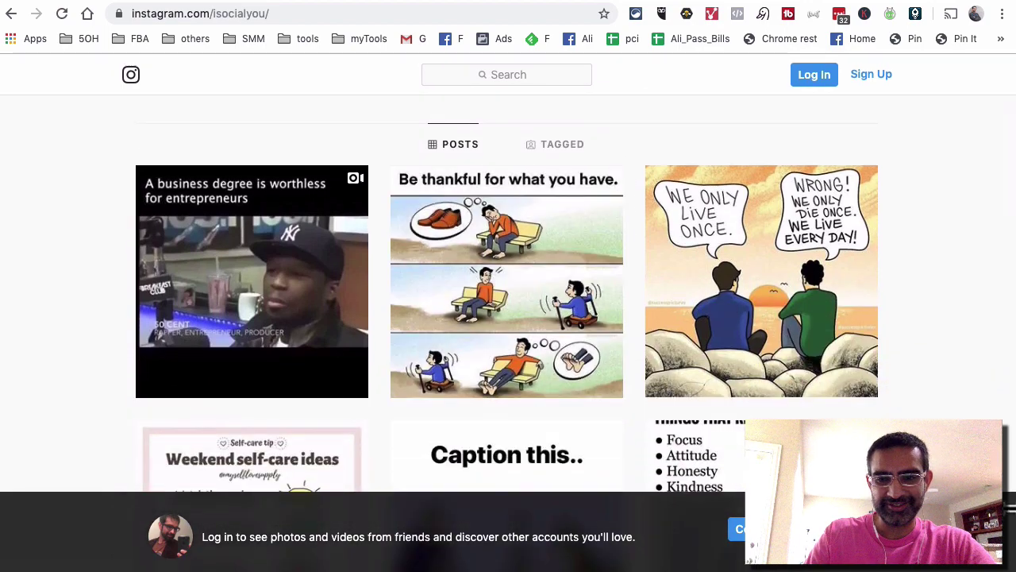
{"action": "left_click", "coordinate": [1005, 521]}
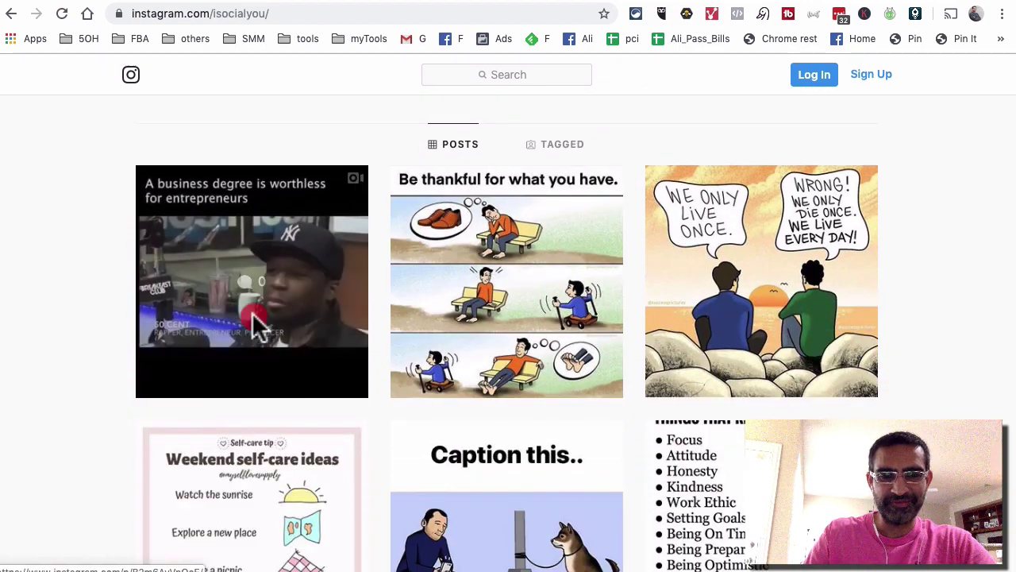
{"action": "left_click", "coordinate": [256, 329]}
{"action": "scroll", "coordinate": [709, 297], "scroll_direction": "down", "scroll_amount": 1}
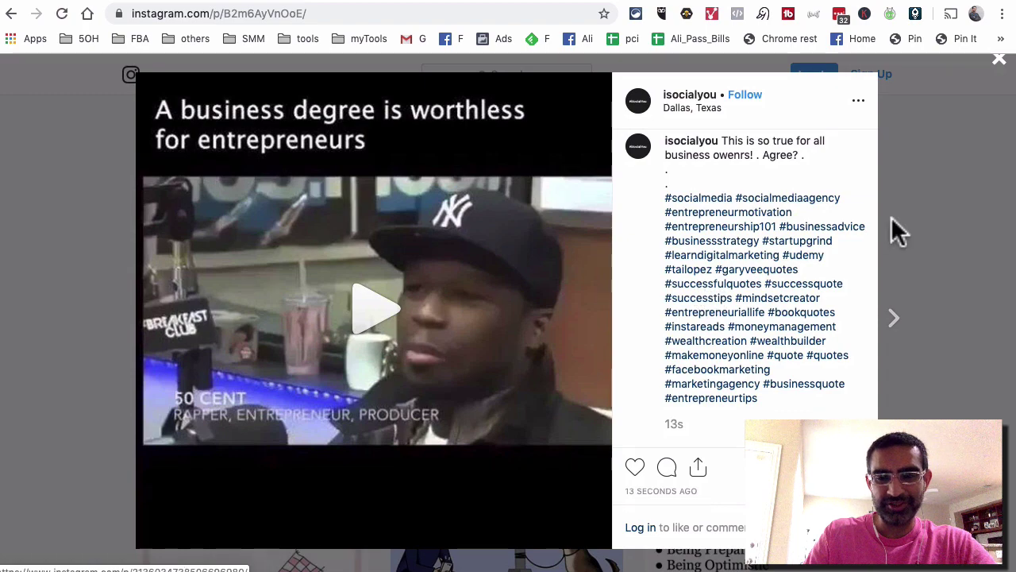
{"action": "left_click", "coordinate": [918, 204]}
- Check the new post's entry in Creator Studio's Content Library and return to the isocialyou Instagram profile
{"action": "key", "text": "ctrl+Tab"}
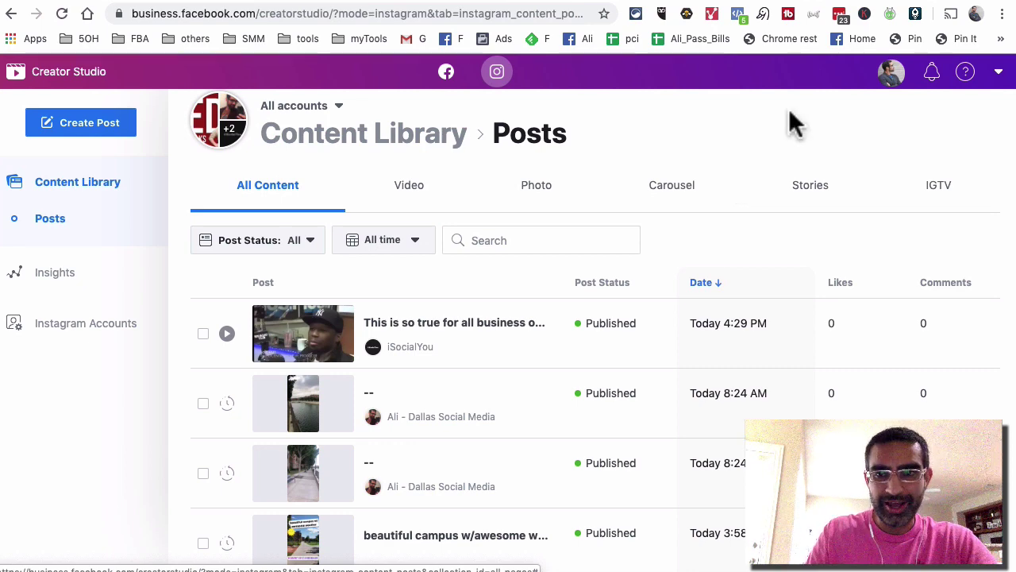
{"action": "key", "text": "ctrl+Tab"}
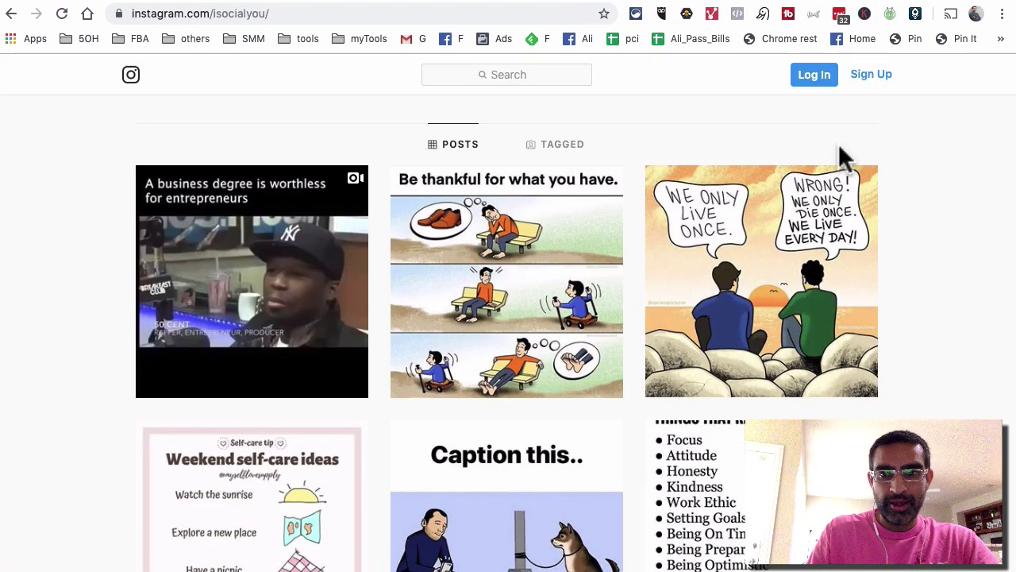
- Open flumeapp.com and review the Multiple Accounts entry in Flume's feature list
{"action": "left_click", "coordinate": [300, 12]}
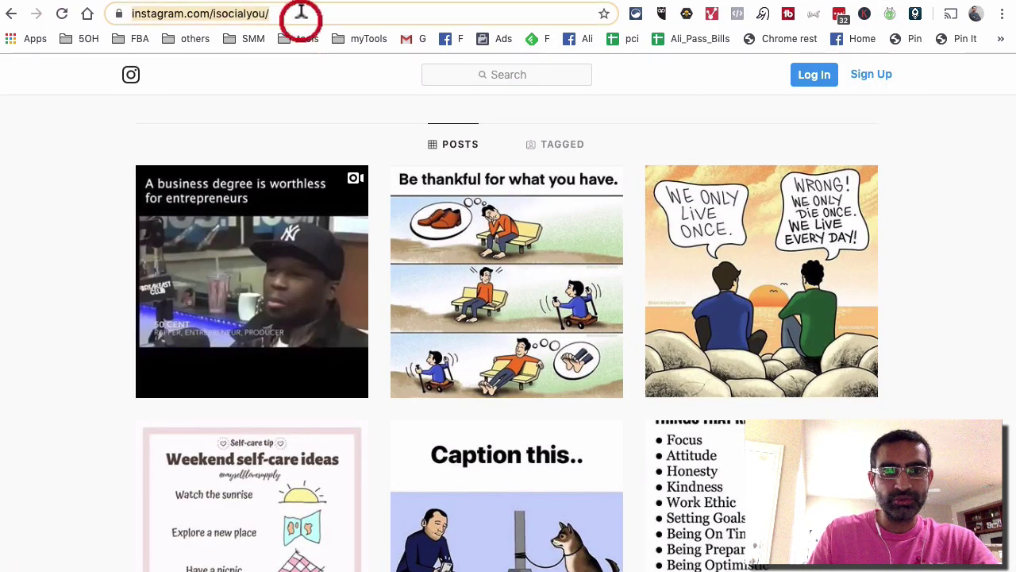
{"action": "type", "text": "flume"}
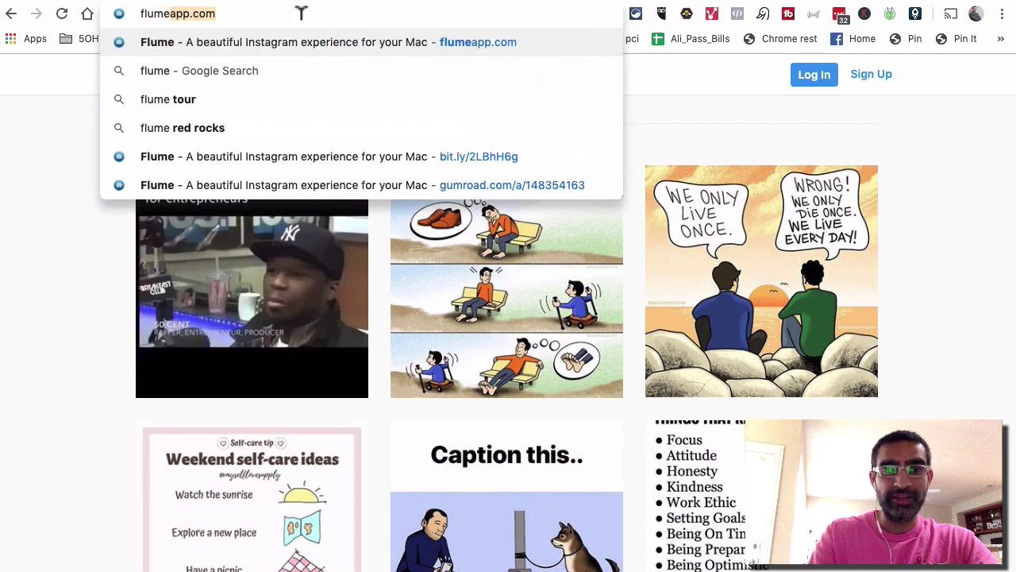
{"action": "key", "text": "Return"}
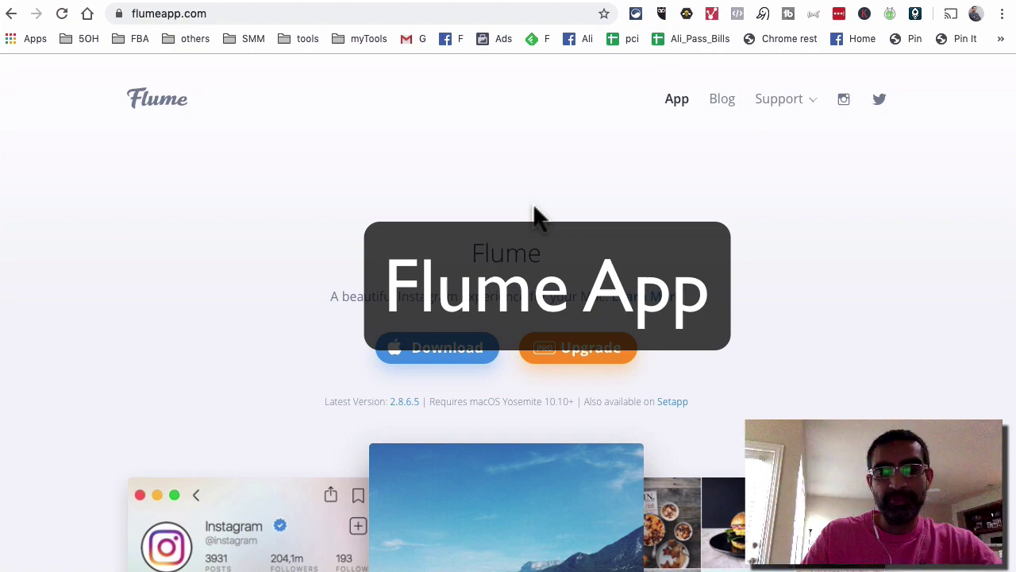
{"action": "scroll", "coordinate": [535, 215], "scroll_direction": "down", "scroll_amount": 3}
{"action": "scroll", "coordinate": [535, 215], "scroll_direction": "down", "scroll_amount": 3}
{"action": "scroll", "coordinate": [534, 214], "scroll_direction": "down", "scroll_amount": 5}
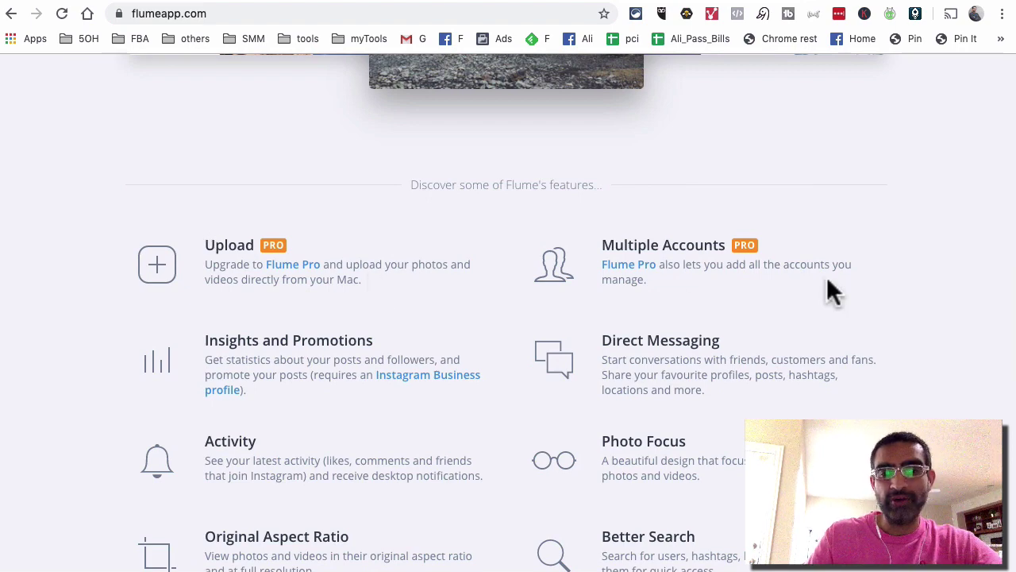
{"action": "left_click_drag", "start_coordinate": [671, 279], "coordinate": [591, 261]}
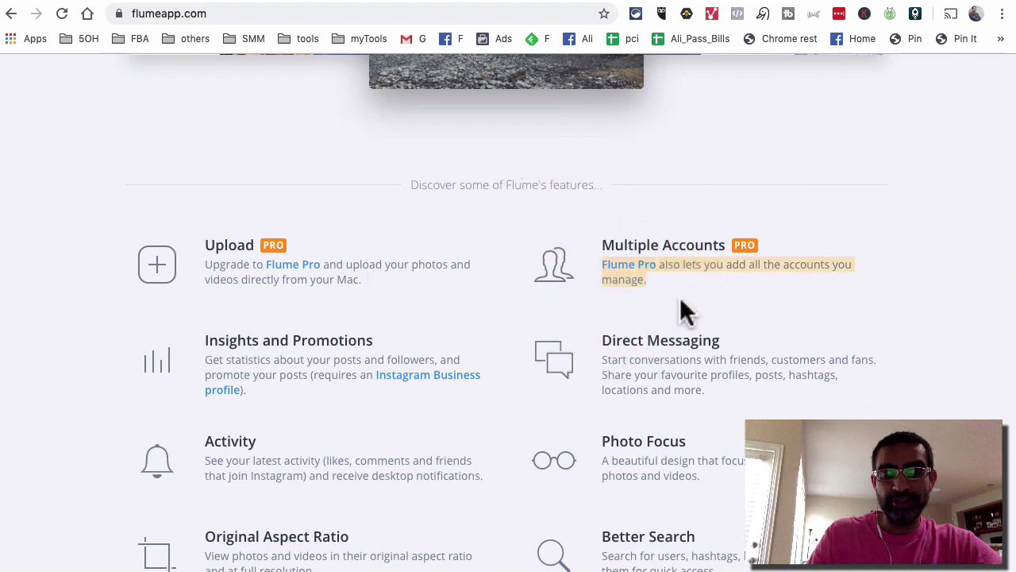
{"action": "left_click", "coordinate": [680, 294]}
- Open the Flume Pro article from the Multiple Accounts feature and read its unlocked features and licence terms
{"action": "left_click", "coordinate": [630, 265]}
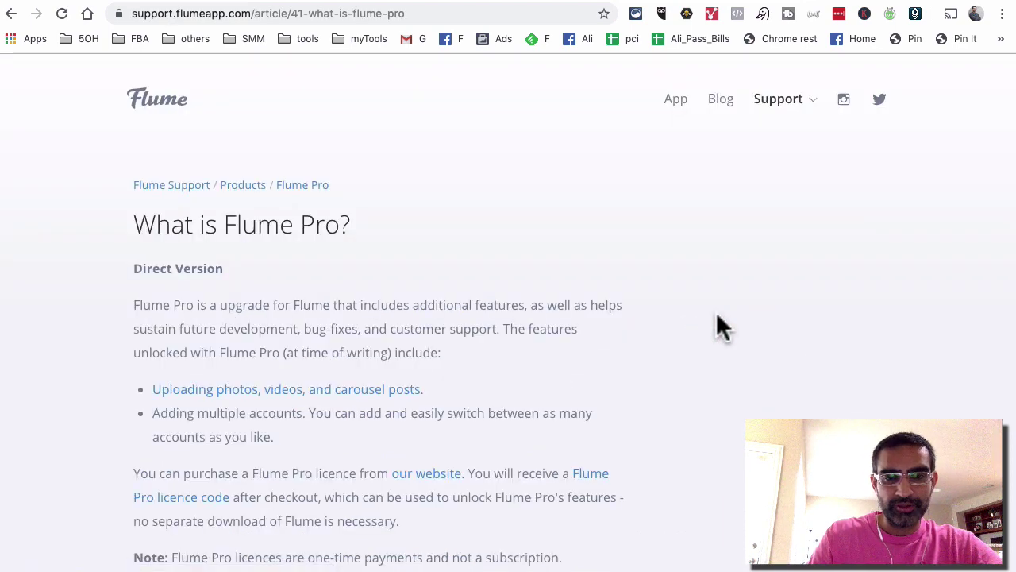
{"action": "scroll", "coordinate": [716, 316], "scroll_direction": "down", "scroll_amount": 2}
{"action": "scroll", "coordinate": [717, 316], "scroll_direction": "down", "scroll_amount": 3}
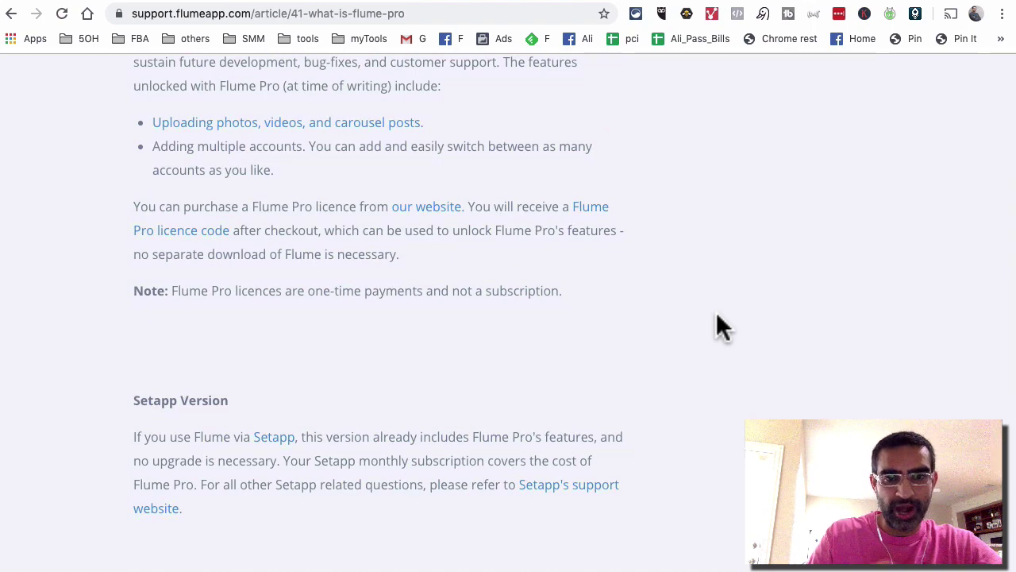
{"action": "scroll", "coordinate": [717, 314], "scroll_direction": "down", "scroll_amount": 5}
{"action": "scroll", "coordinate": [717, 314], "scroll_direction": "up", "scroll_amount": 10}
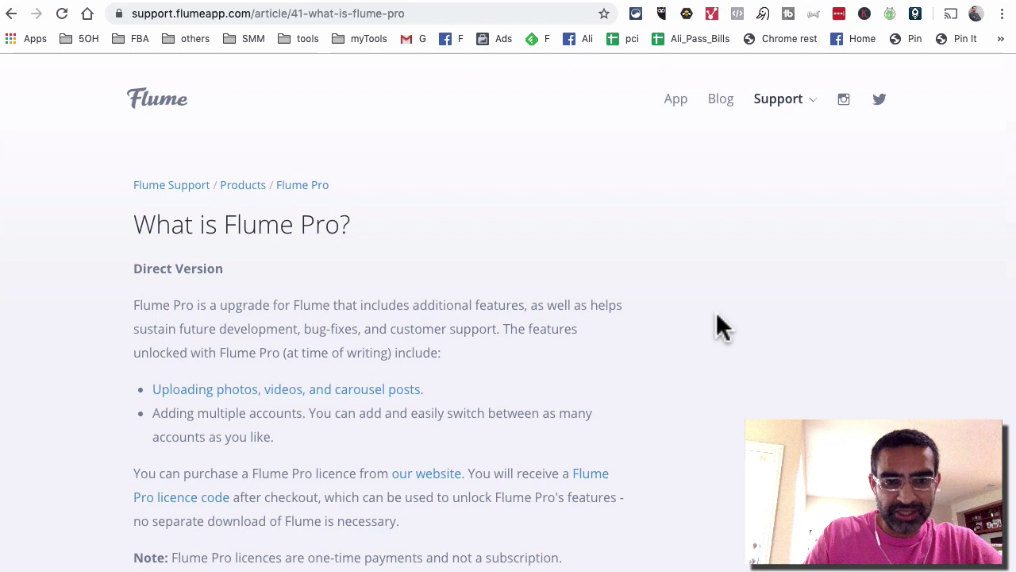
{"action": "scroll", "coordinate": [716, 311], "scroll_direction": "down", "scroll_amount": 2}
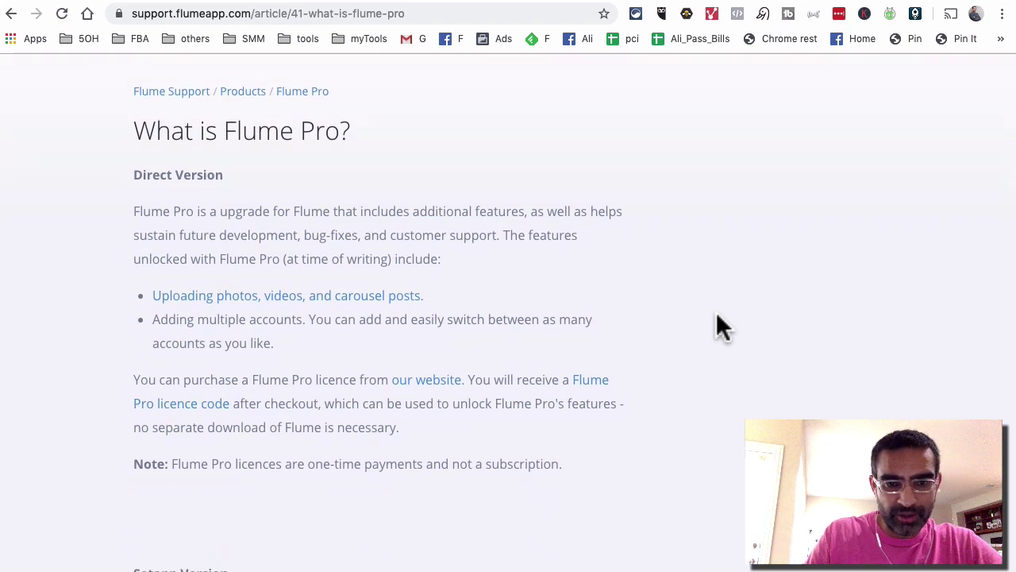
{"action": "scroll", "coordinate": [716, 311], "scroll_direction": "down", "scroll_amount": 2}
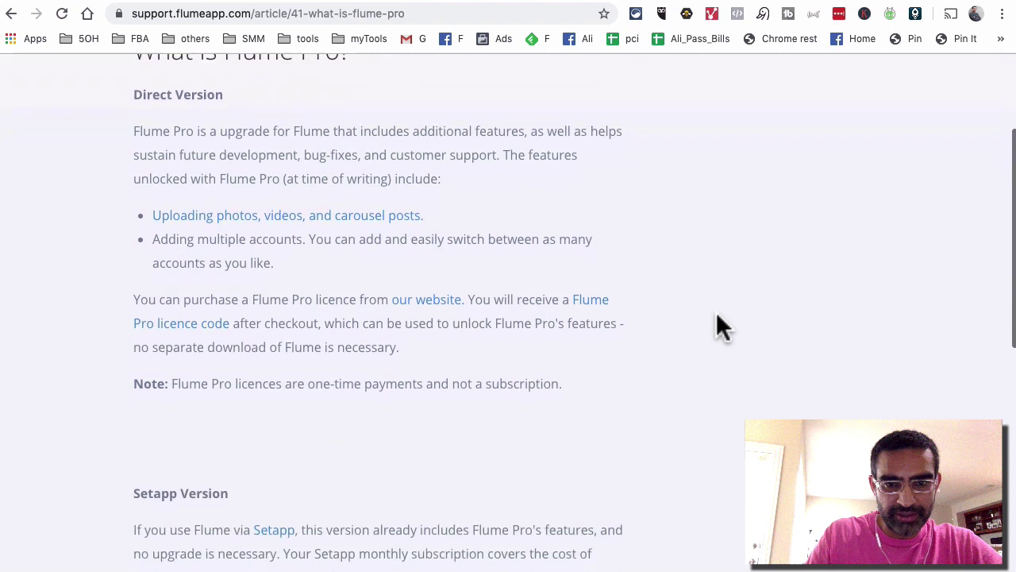
- Skim the Flume Pro licence code article, then follow its Flume Pro features link
{"action": "left_click", "coordinate": [180, 321]}
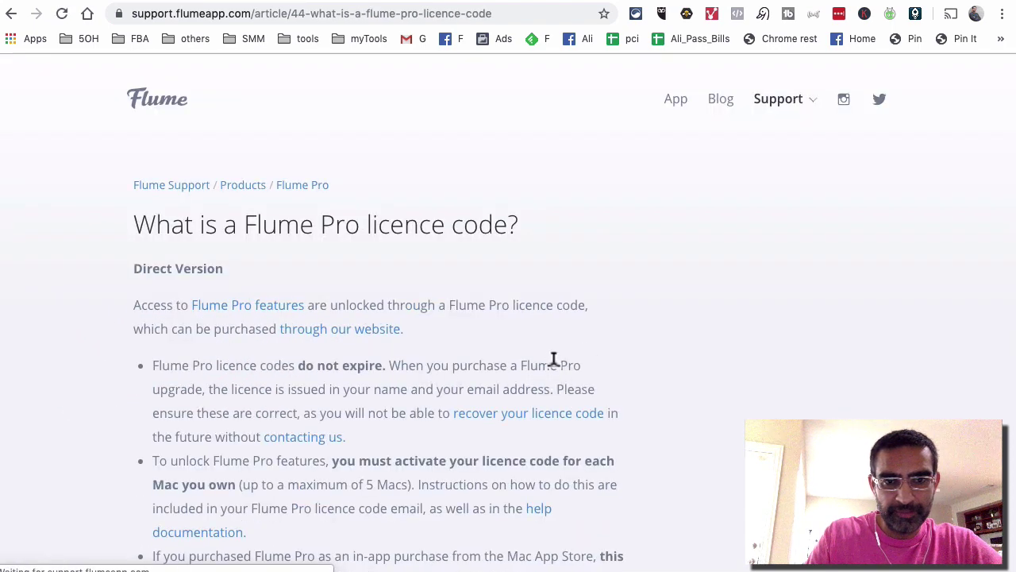
{"action": "scroll", "coordinate": [635, 357], "scroll_direction": "down", "scroll_amount": 2}
{"action": "scroll", "coordinate": [651, 338], "scroll_direction": "up", "scroll_amount": 2}
{"action": "mouse_move", "coordinate": [804, 111]}
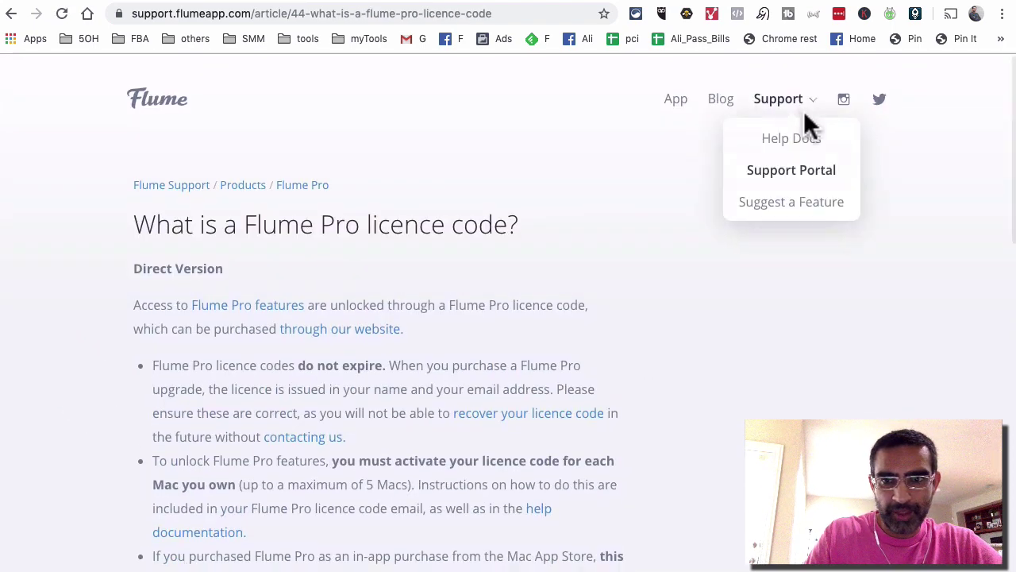
{"action": "scroll", "coordinate": [723, 262], "scroll_direction": "down", "scroll_amount": 3}
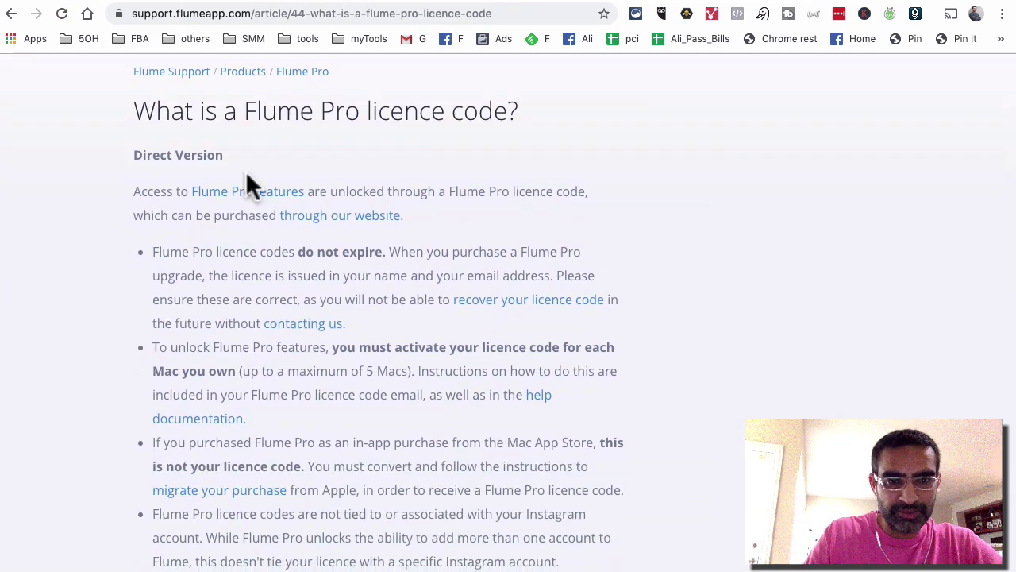
{"action": "left_click", "coordinate": [238, 198]}
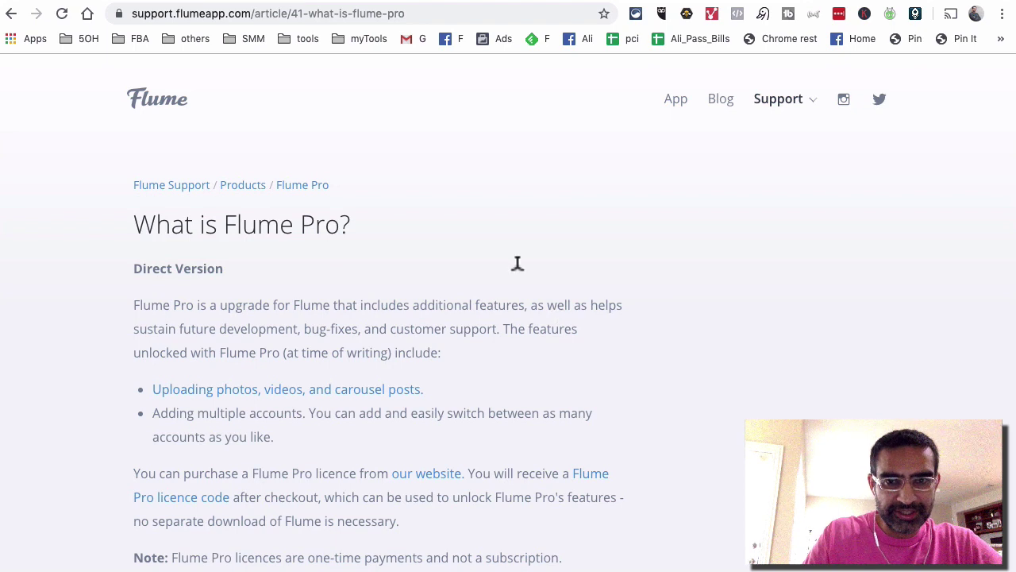
- Open the Flume Support Portal and search it for "price"
{"action": "left_click", "coordinate": [157, 101]}
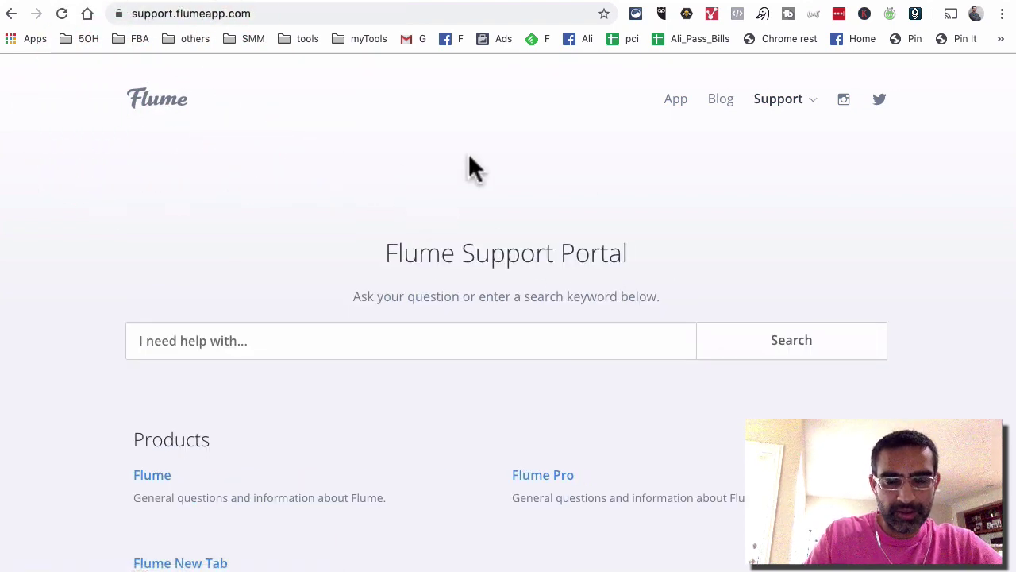
{"action": "left_click", "coordinate": [325, 341]}
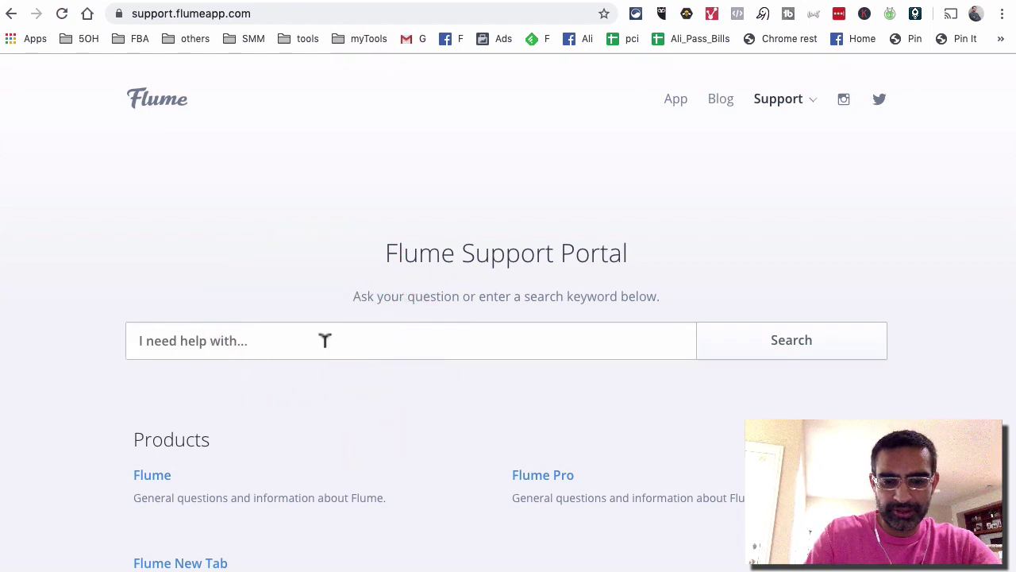
{"action": "type", "text": "price"}
{"action": "key", "text": "Return"}
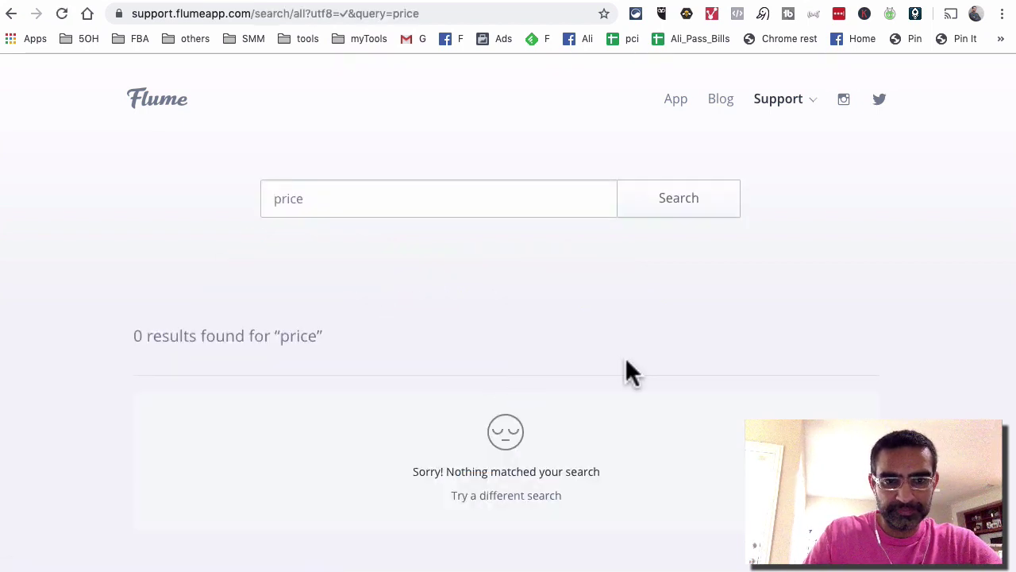
- Search the support portal for "how uch", open the article on Flume Pro's cost and highlight its payment terms
{"action": "double_click", "coordinate": [416, 197]}
{"action": "type", "text": "how uch"}
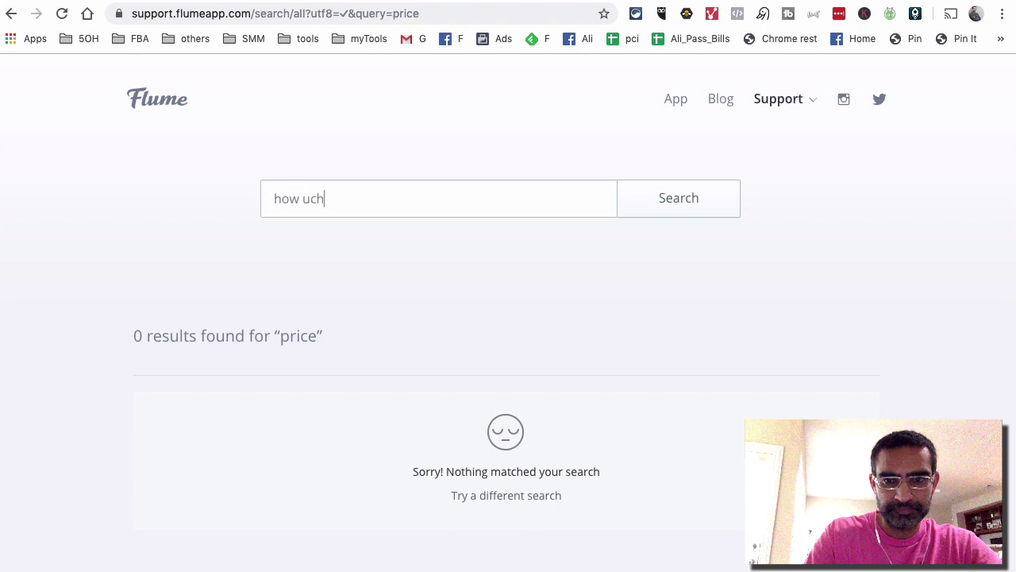
{"action": "key", "text": "Return"}
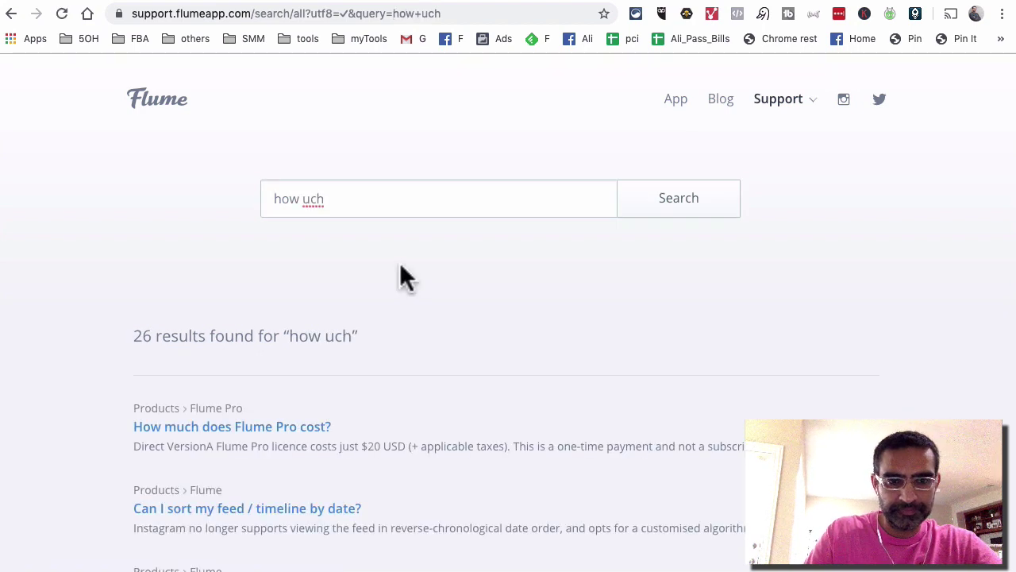
{"action": "left_click", "coordinate": [251, 429]}
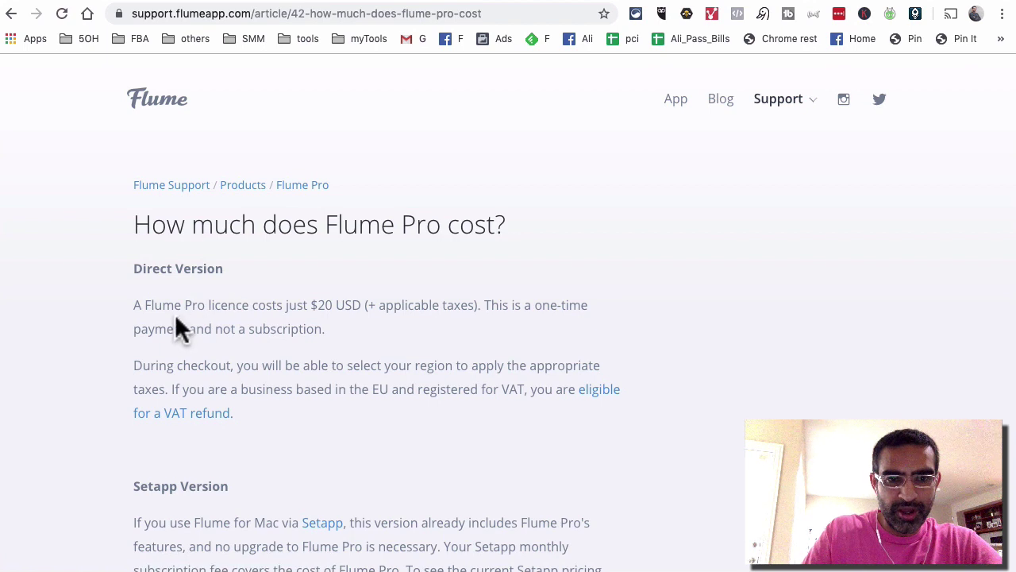
{"action": "left_click_drag", "start_coordinate": [335, 305], "coordinate": [347, 321]}
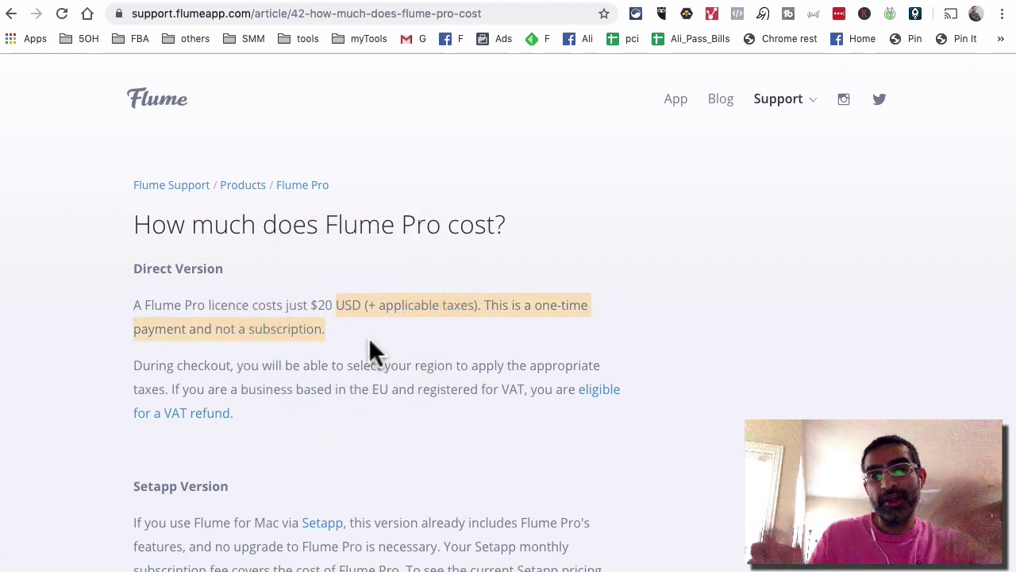
- Return to the flumeapp.com homepage and briefly check Creator Studio's Content Library in its own tab
{"action": "left_click", "coordinate": [159, 99]}
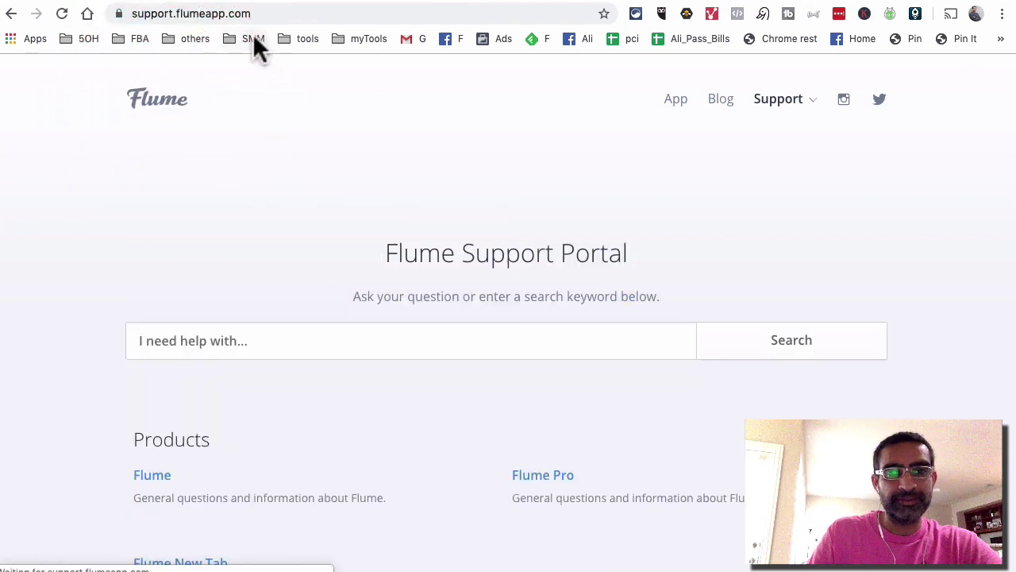
{"action": "left_click_drag", "start_coordinate": [176, 8], "coordinate": [118, 23]}
{"action": "key", "text": "BackSpace"}
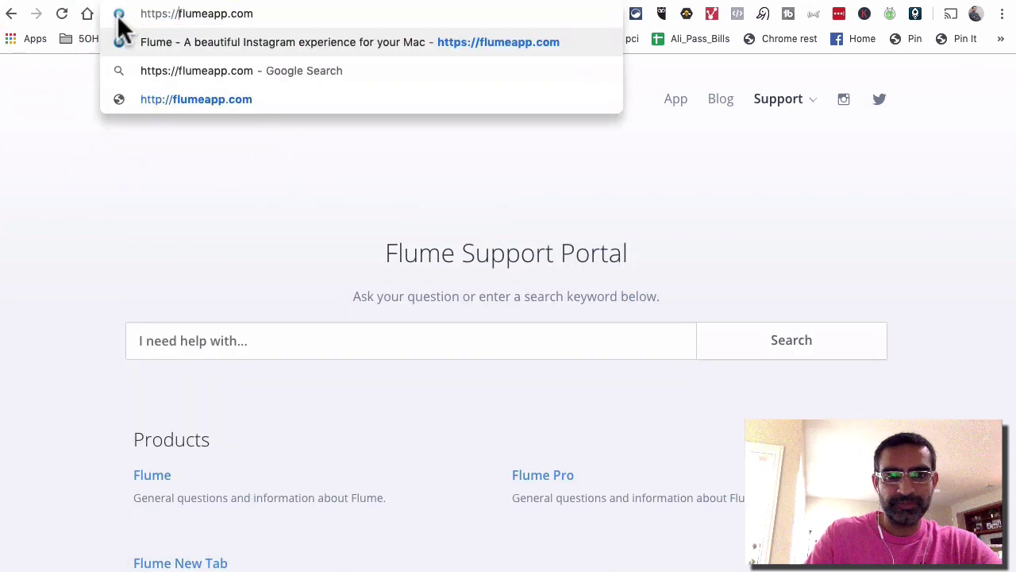
{"action": "key", "text": "Return"}
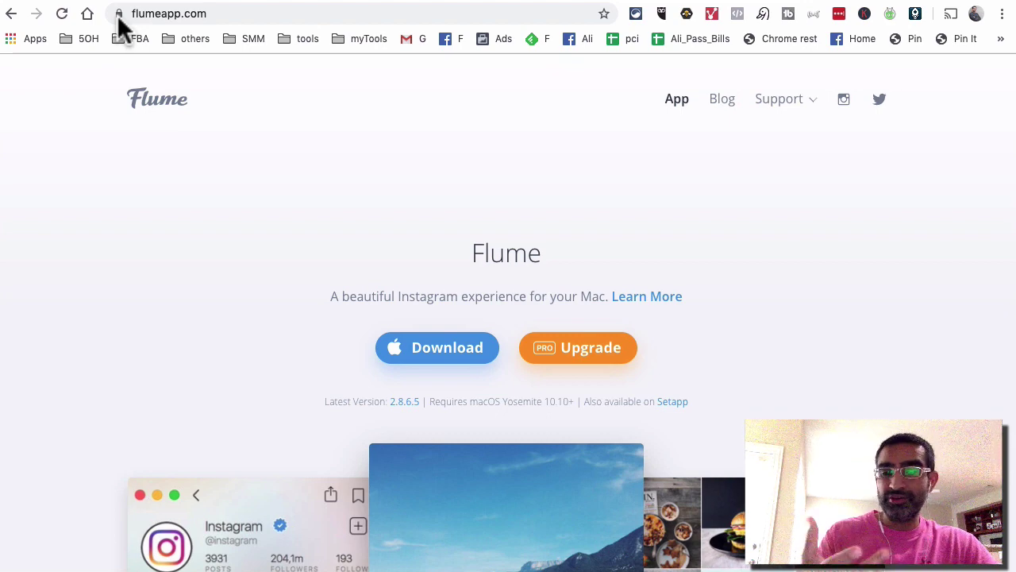
{"action": "scroll", "coordinate": [724, 280], "scroll_direction": "down", "scroll_amount": 1}
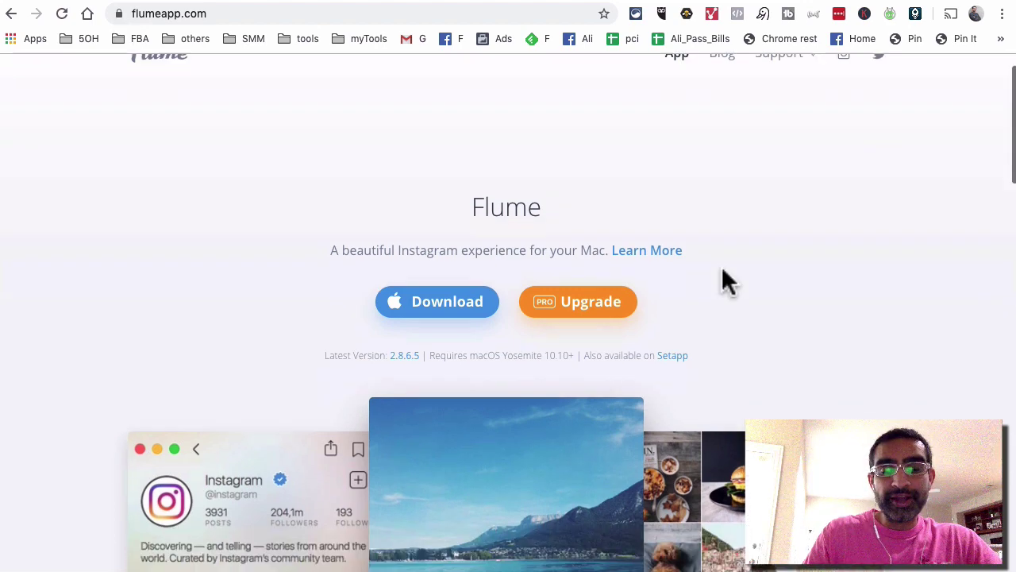
{"action": "scroll", "coordinate": [723, 270], "scroll_direction": "down", "scroll_amount": 2}
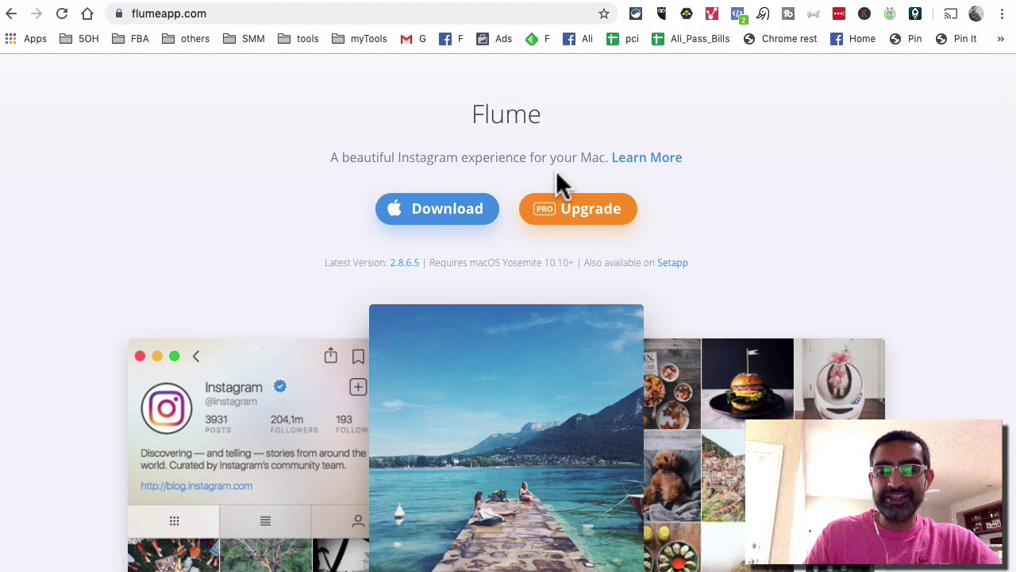
{"action": "left_click", "coordinate": [716, 1]}
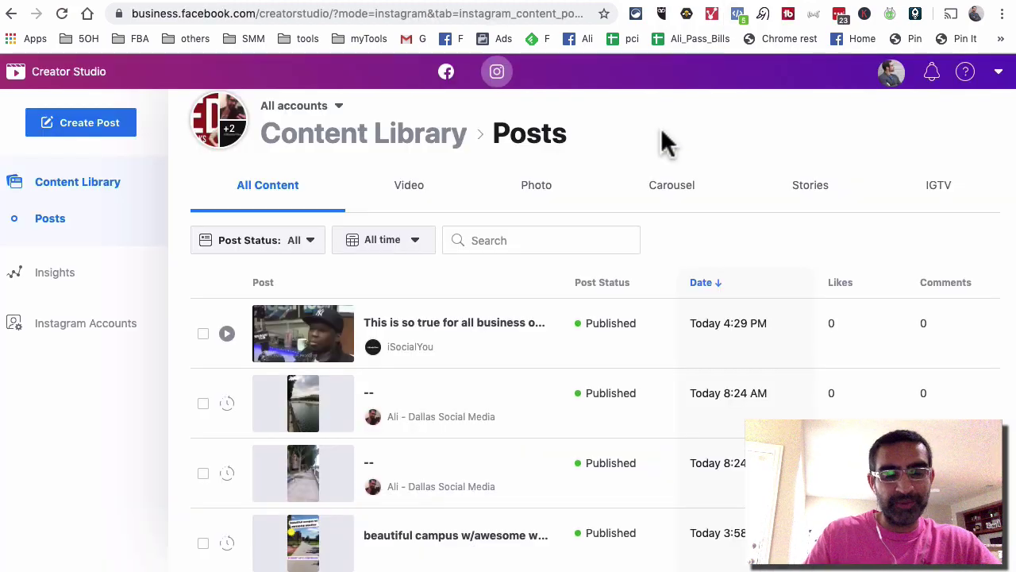
{"action": "left_click", "coordinate": [839, 2]}
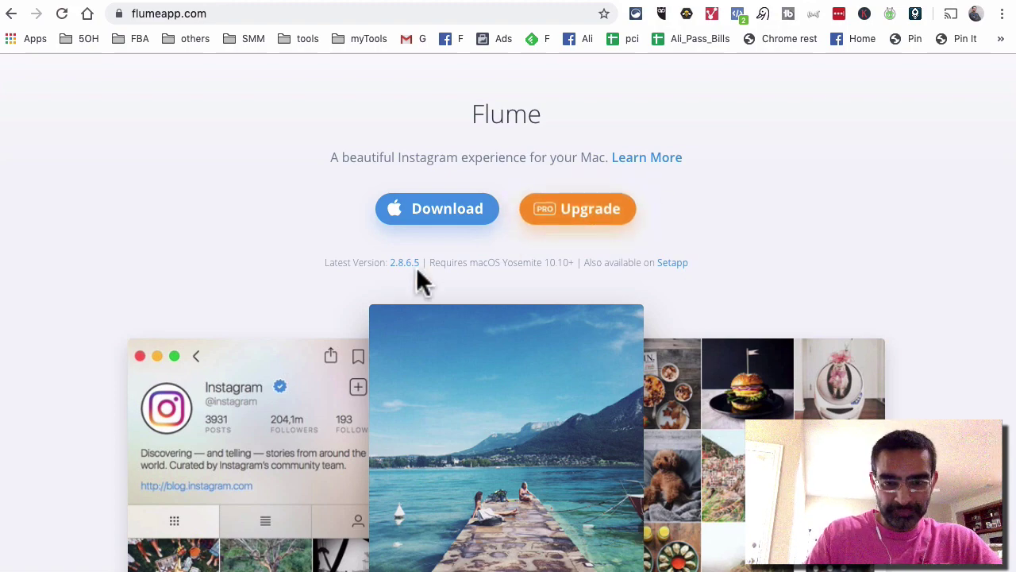
- Review Flume's full feature list, highlighting the Pro upload description, and return to the start of the page
{"action": "scroll", "coordinate": [509, 309], "scroll_direction": "down", "scroll_amount": 10}
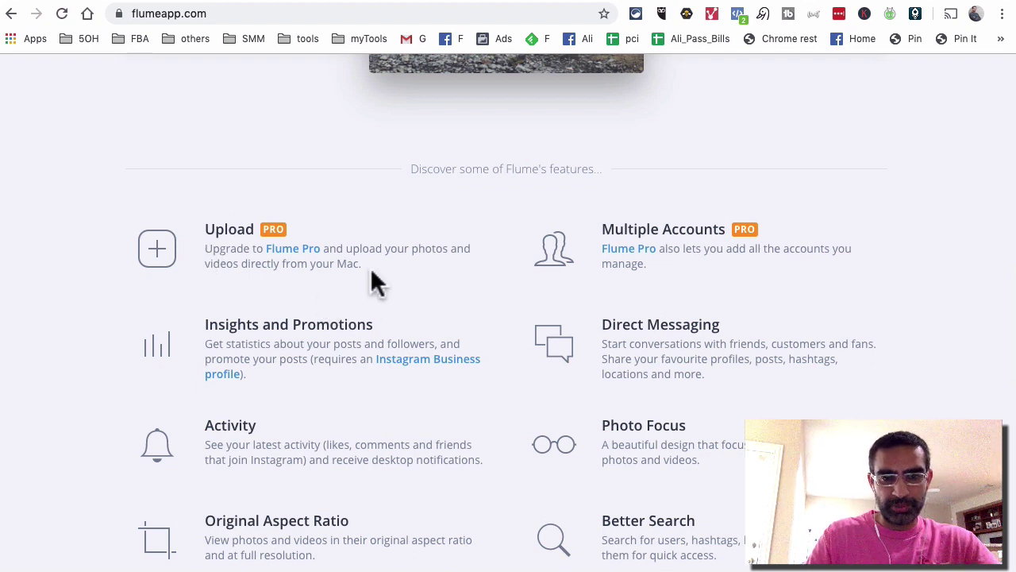
{"action": "left_click_drag", "start_coordinate": [410, 248], "coordinate": [425, 277]}
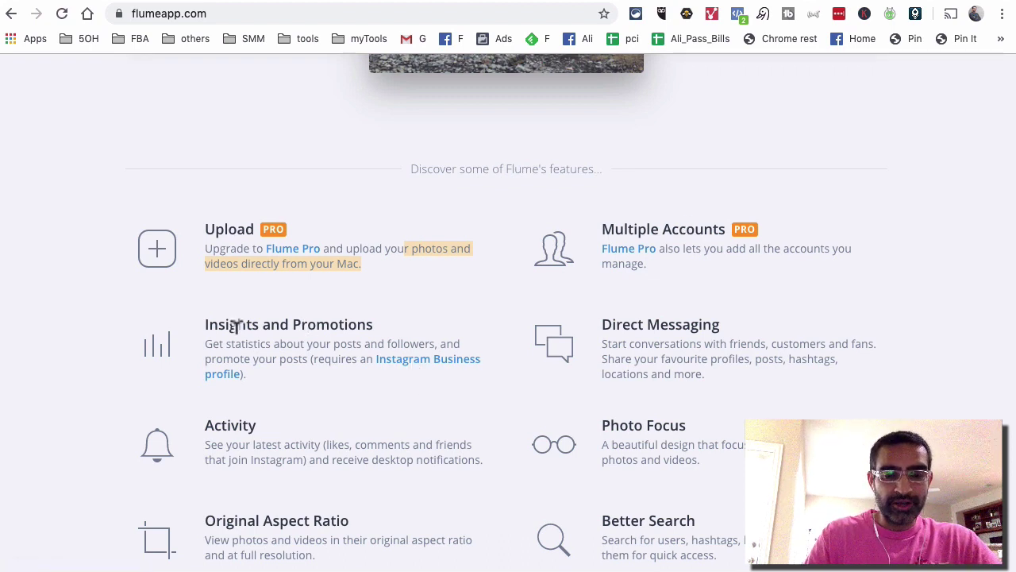
{"action": "scroll", "coordinate": [658, 325], "scroll_direction": "down", "scroll_amount": 3}
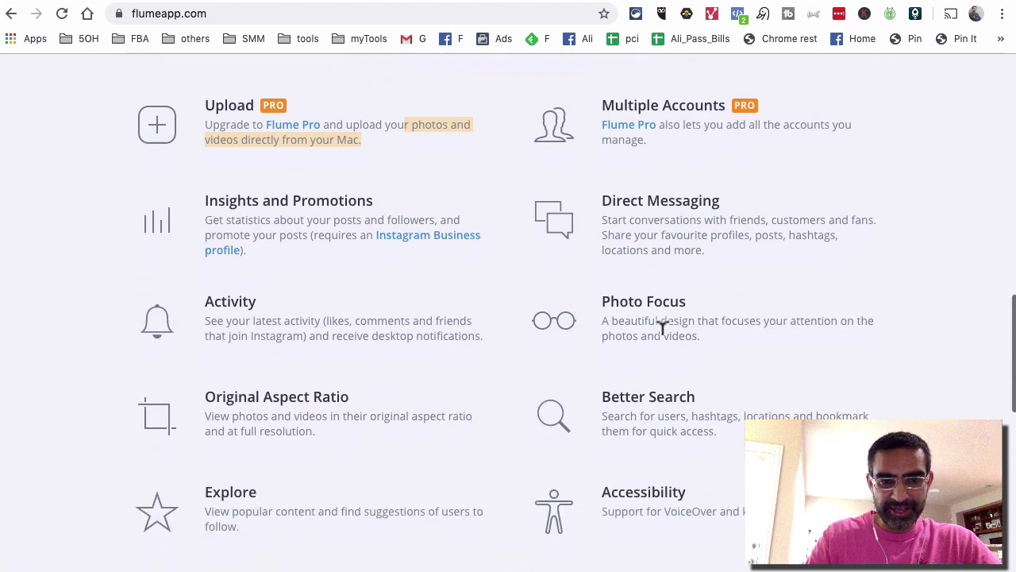
{"action": "scroll", "coordinate": [663, 326], "scroll_direction": "down", "scroll_amount": 1}
{"action": "scroll", "coordinate": [701, 249], "scroll_direction": "down", "scroll_amount": 2}
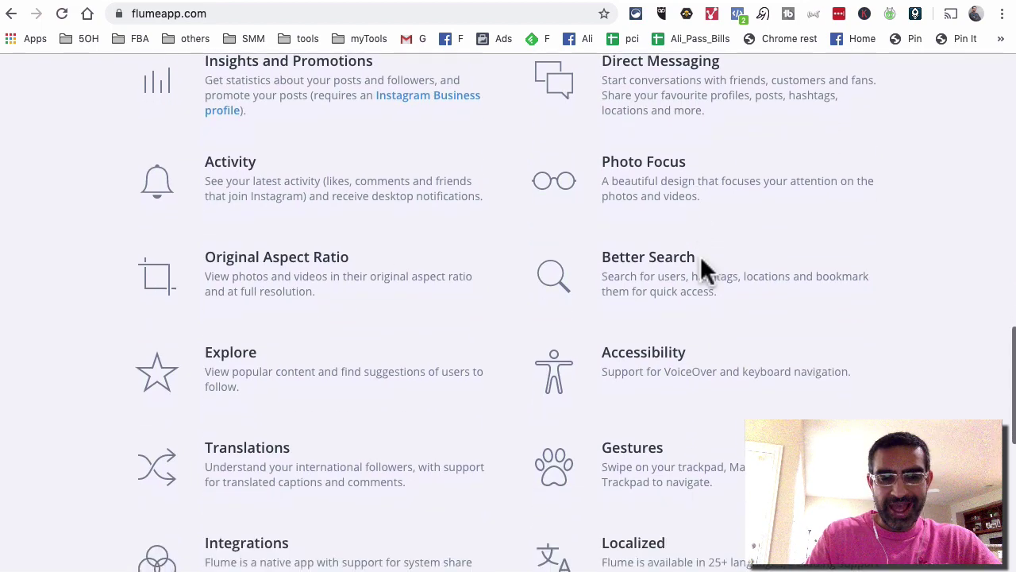
{"action": "scroll", "coordinate": [706, 270], "scroll_direction": "down", "scroll_amount": 2}
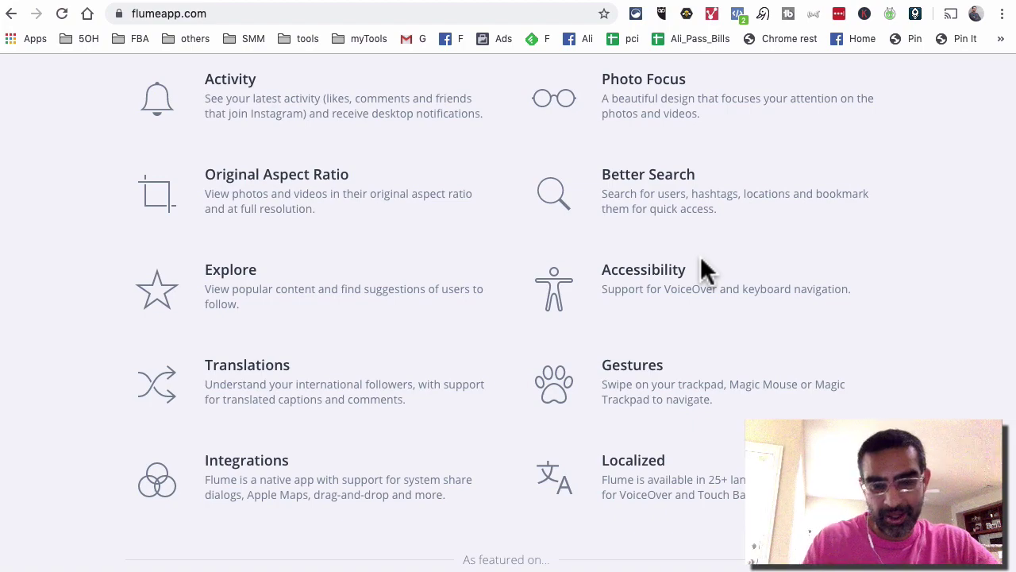
{"action": "scroll", "coordinate": [702, 270], "scroll_direction": "up", "scroll_amount": 15}
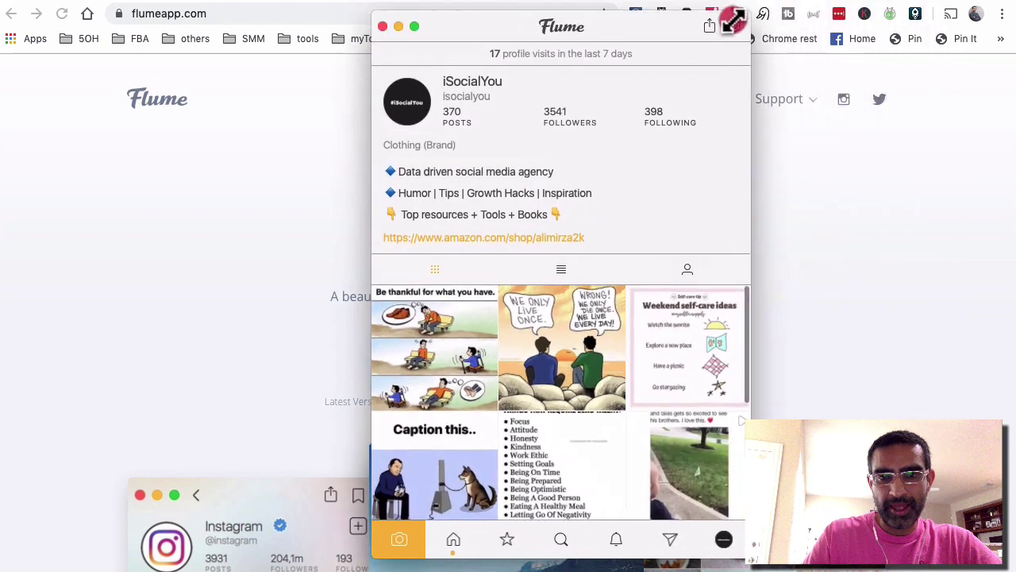
- Reposition and slightly enlarge the Flume window, view the login form for adding an account, and close the account settings
{"action": "left_click_drag", "start_coordinate": [613, 39], "coordinate": [508, 34]}
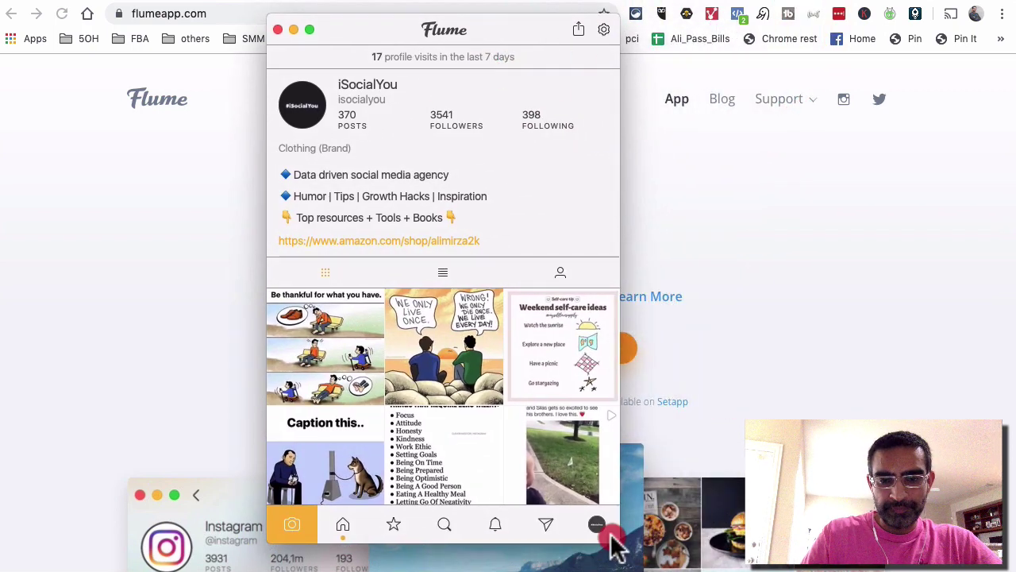
{"action": "left_click_drag", "start_coordinate": [612, 544], "coordinate": [628, 551]}
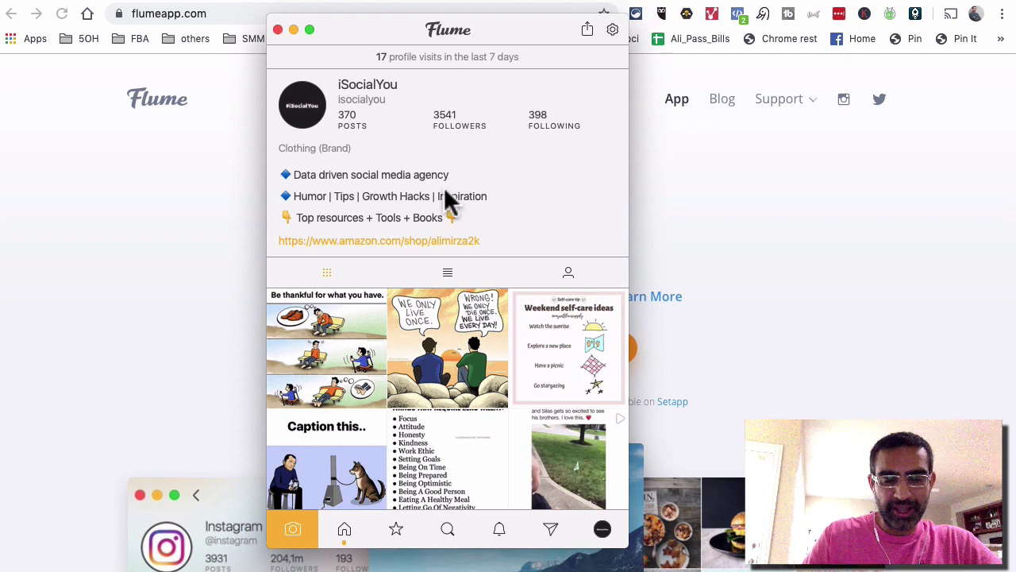
{"action": "left_click", "coordinate": [127, 0]}
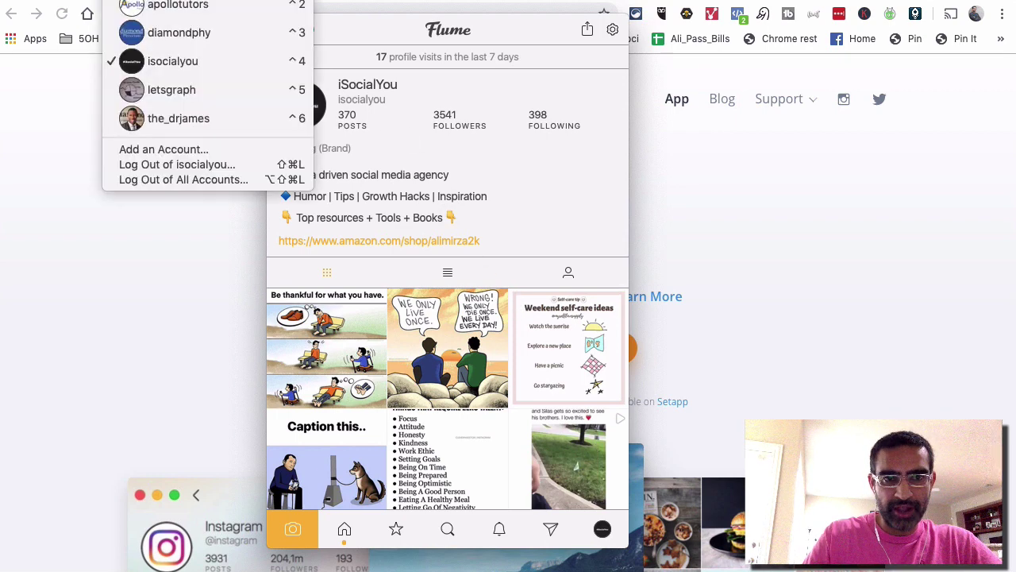
{"action": "left_click", "coordinate": [164, 149]}
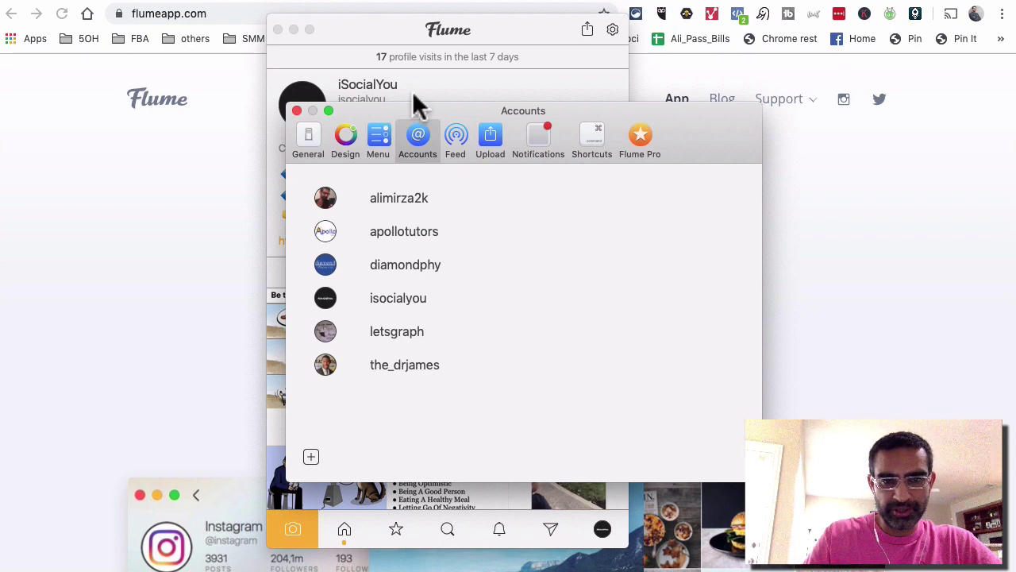
{"action": "left_click", "coordinate": [312, 459]}
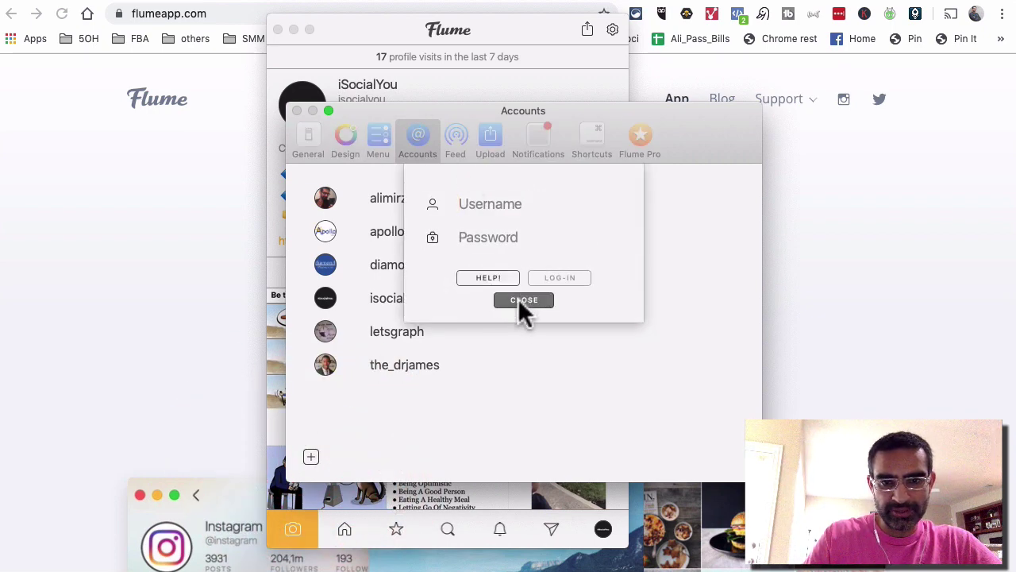
{"action": "left_click", "coordinate": [523, 300]}
{"action": "left_click", "coordinate": [296, 111]}
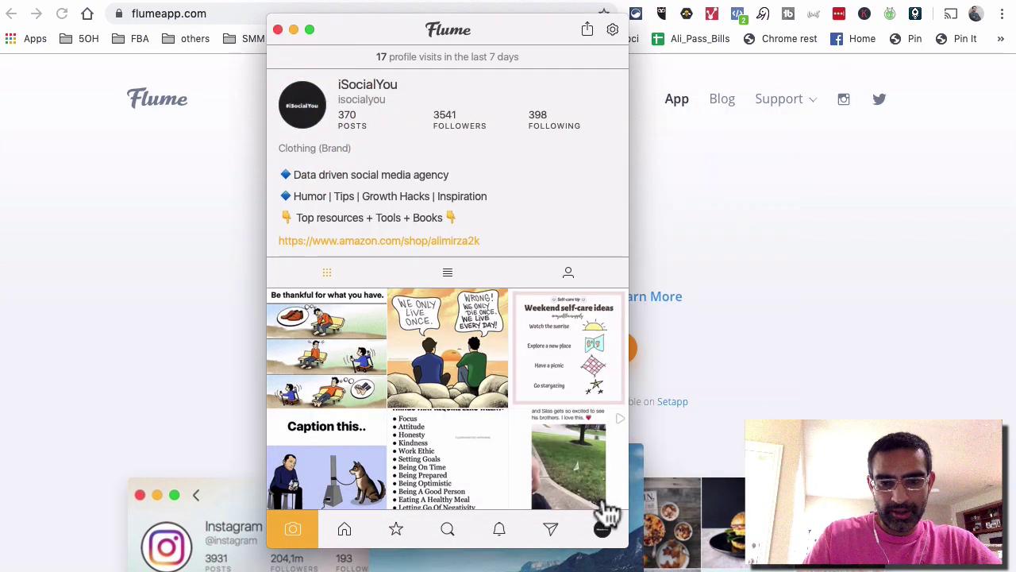
- Check Flume's list of switchable accounts while staying on isocialyou, and adjust the window's position and size
{"action": "left_click", "coordinate": [605, 528]}
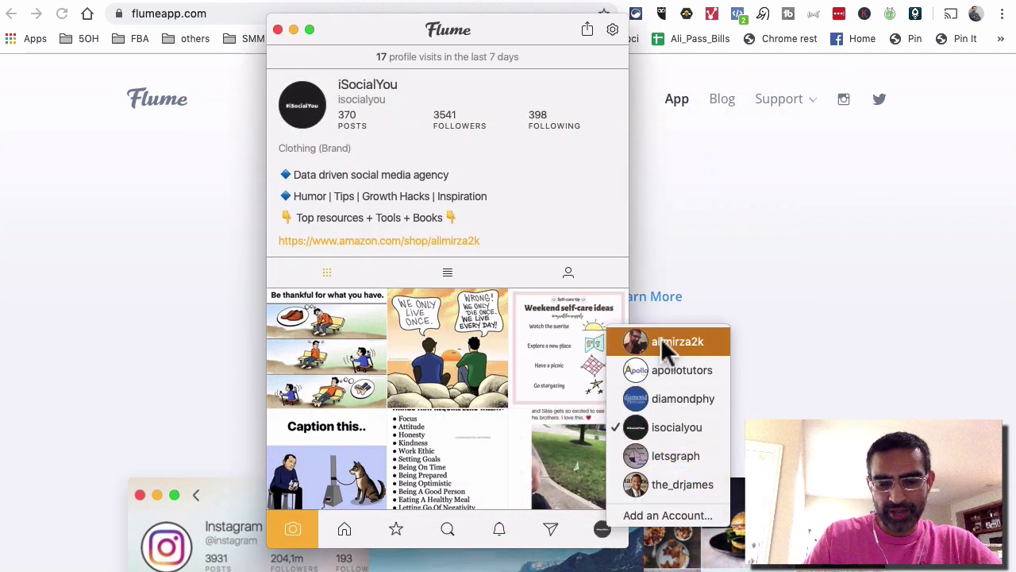
{"action": "left_click", "coordinate": [564, 194]}
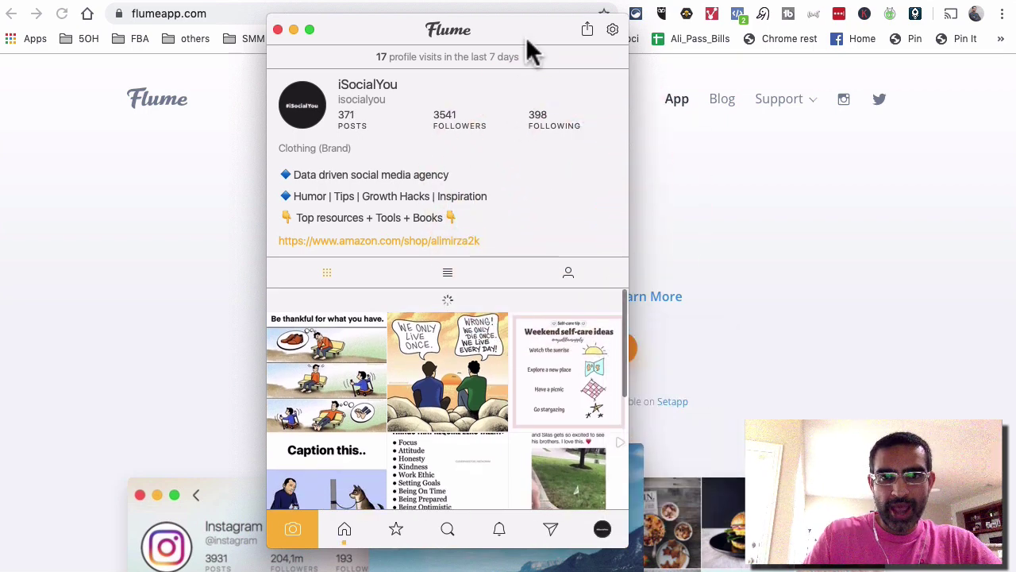
{"action": "left_click_drag", "start_coordinate": [517, 29], "coordinate": [498, 18]}
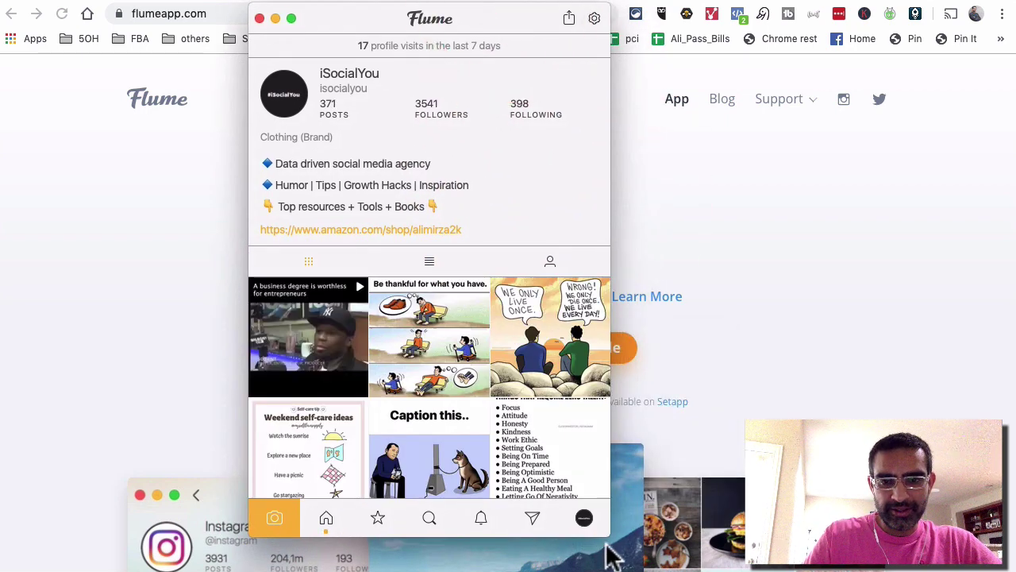
{"action": "left_click", "coordinate": [584, 519]}
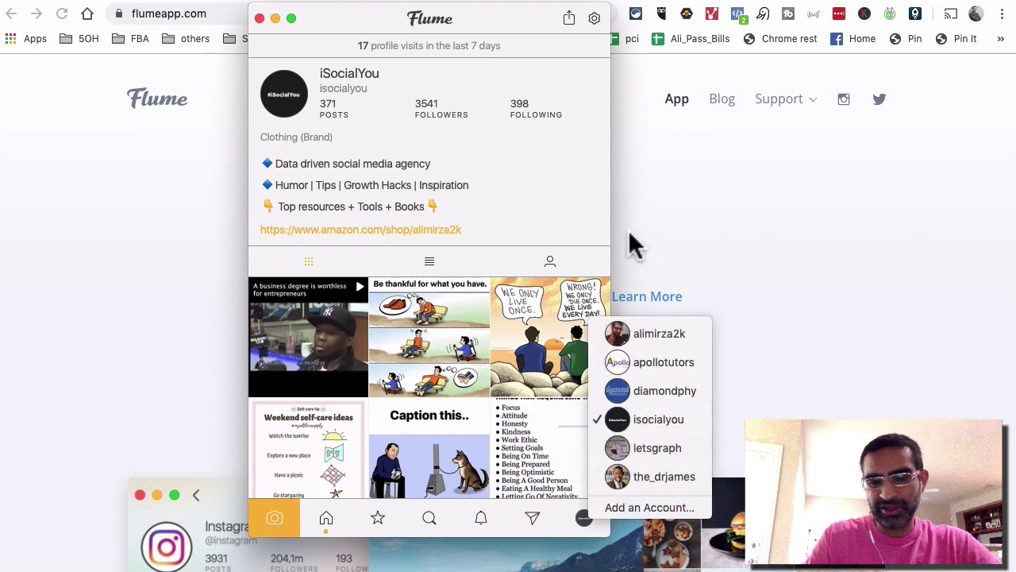
{"action": "left_click", "coordinate": [559, 210]}
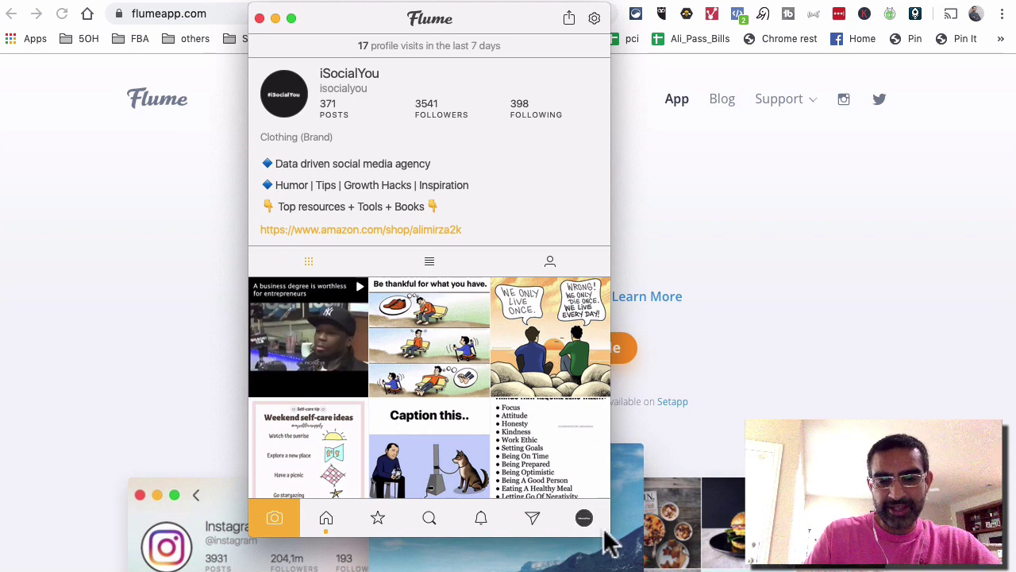
{"action": "left_click_drag", "start_coordinate": [610, 535], "coordinate": [648, 555]}
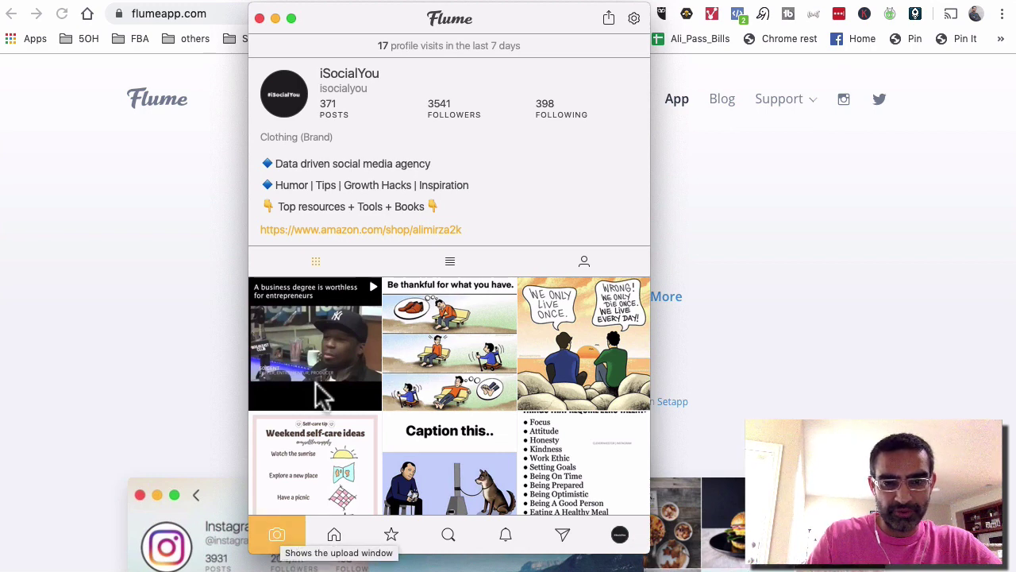
- Start a new isocialyou post with the video 50 cents.mp4 from the Sep 15 folder in Weekly Content on the Desktop
{"action": "left_click", "coordinate": [282, 533]}
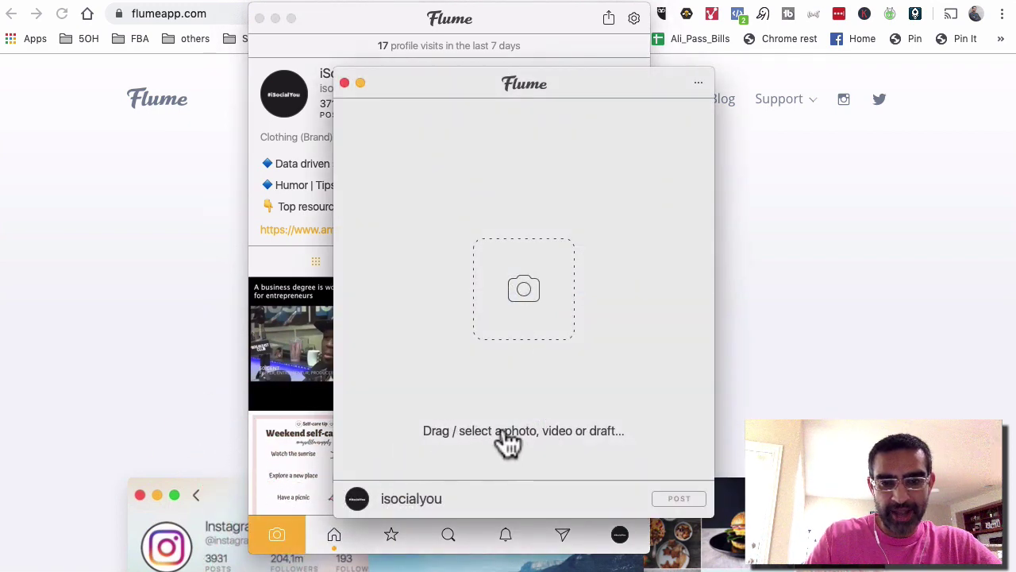
{"action": "left_click", "coordinate": [529, 292]}
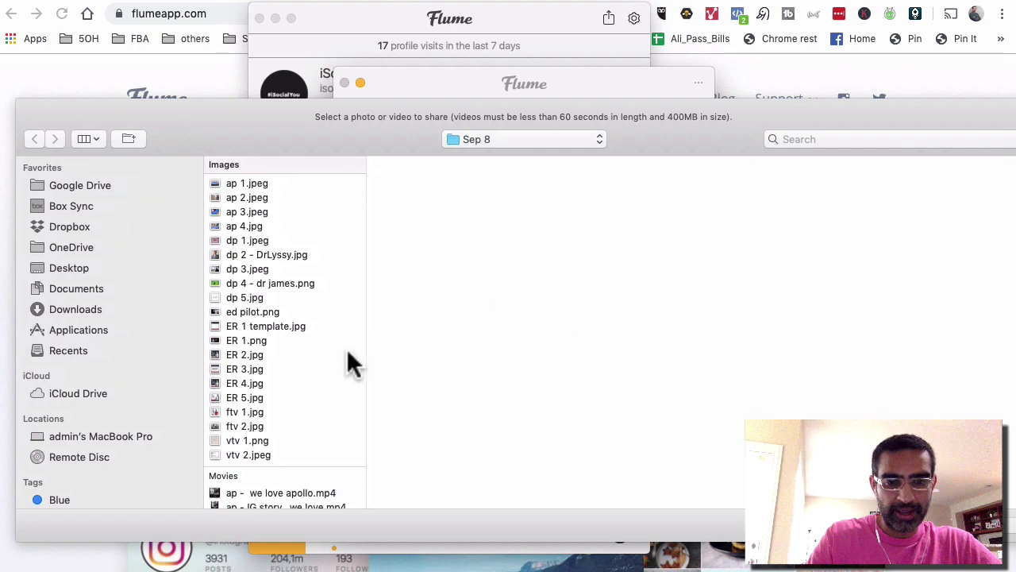
{"action": "scroll", "coordinate": [347, 349], "scroll_direction": "down", "scroll_amount": 3}
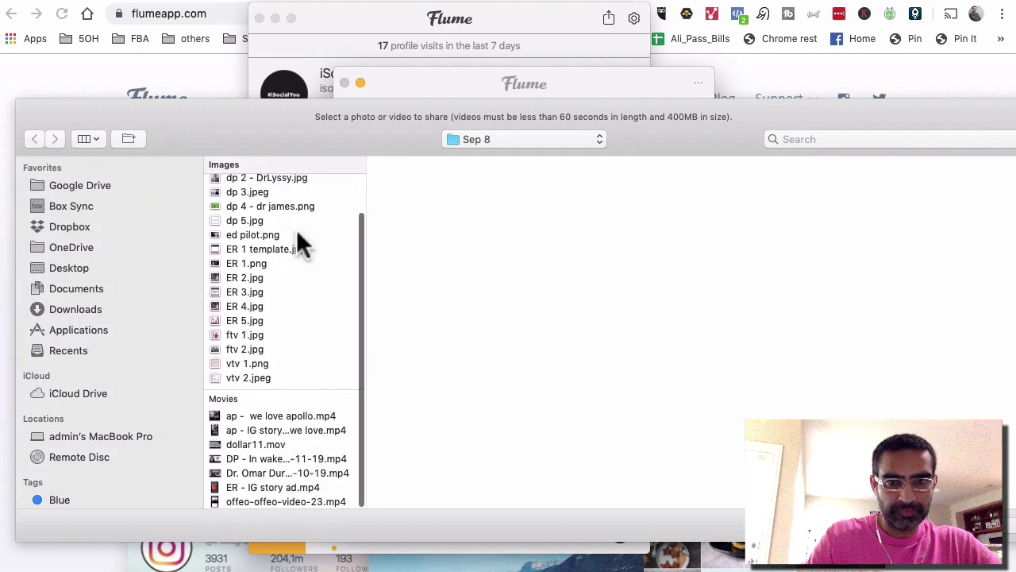
{"action": "left_click", "coordinate": [481, 149]}
{"action": "left_click", "coordinate": [487, 157]}
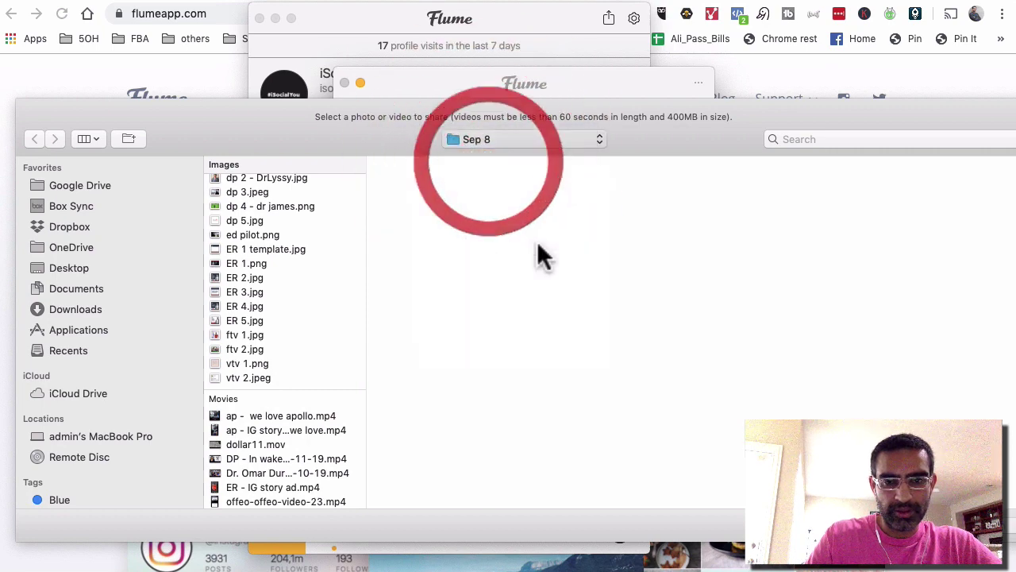
{"action": "left_click", "coordinate": [433, 397]}
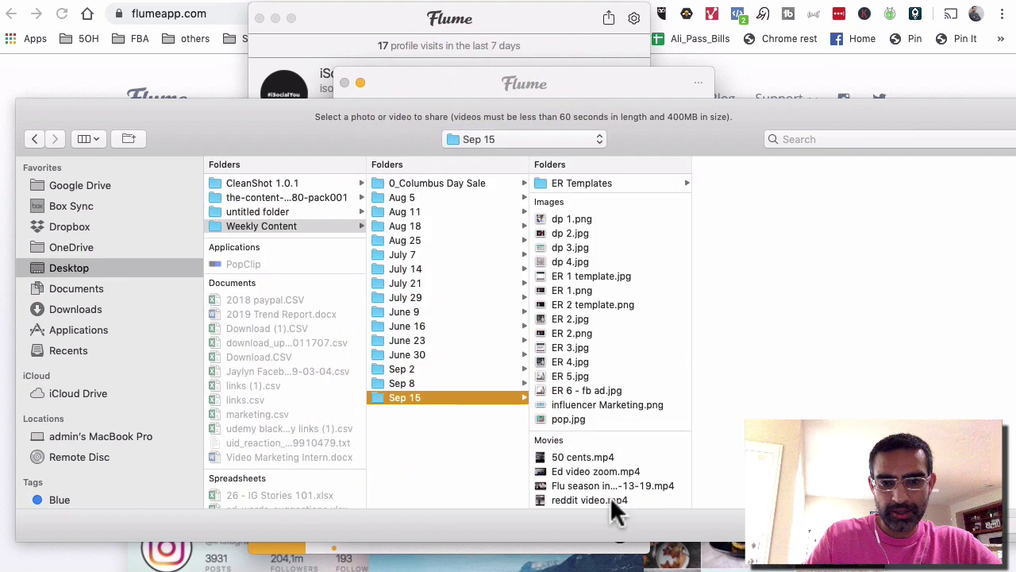
{"action": "left_click", "coordinate": [601, 455]}
{"action": "key", "text": "Return"}
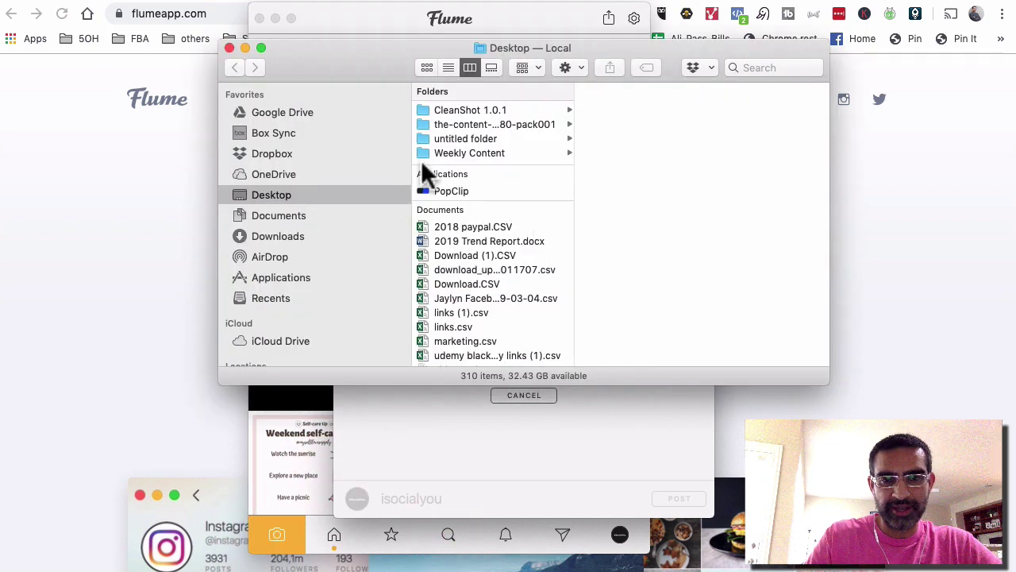
- Preview reddit video.mp4 and 50 cents.mp4 in Finder's Weekly Content > Sep 15 folder, and close the Finder window
{"action": "left_click", "coordinate": [533, 153]}
{"action": "left_click", "coordinate": [635, 322]}
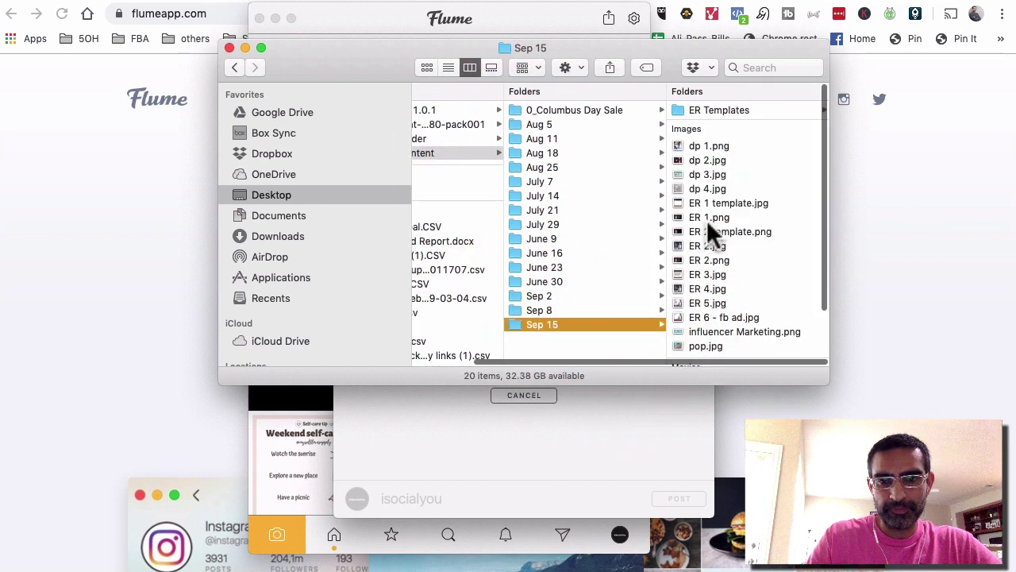
{"action": "scroll", "coordinate": [731, 224], "scroll_direction": "down", "scroll_amount": 1}
{"action": "scroll", "coordinate": [731, 226], "scroll_direction": "down", "scroll_amount": 3}
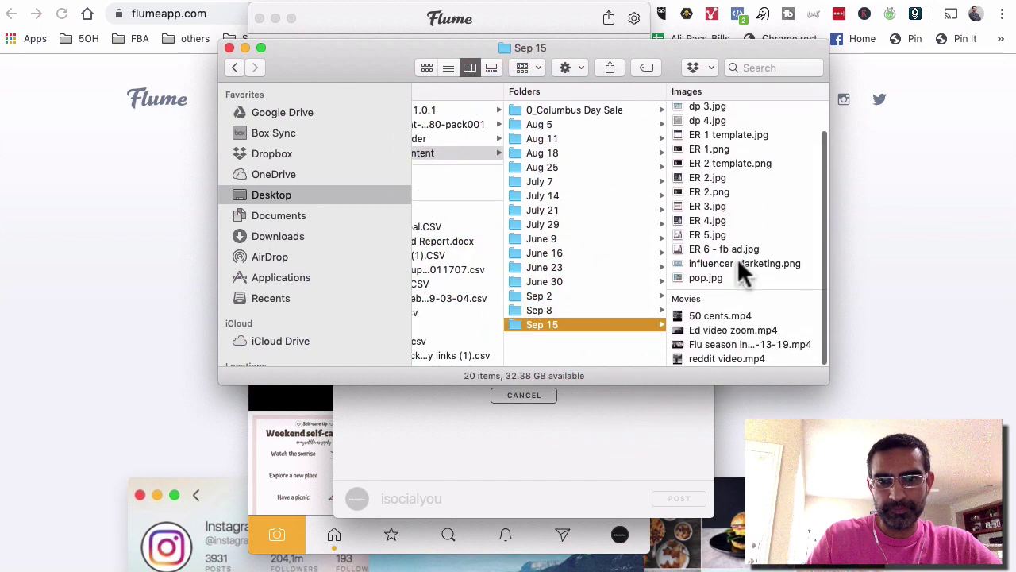
{"action": "left_click", "coordinate": [747, 357]}
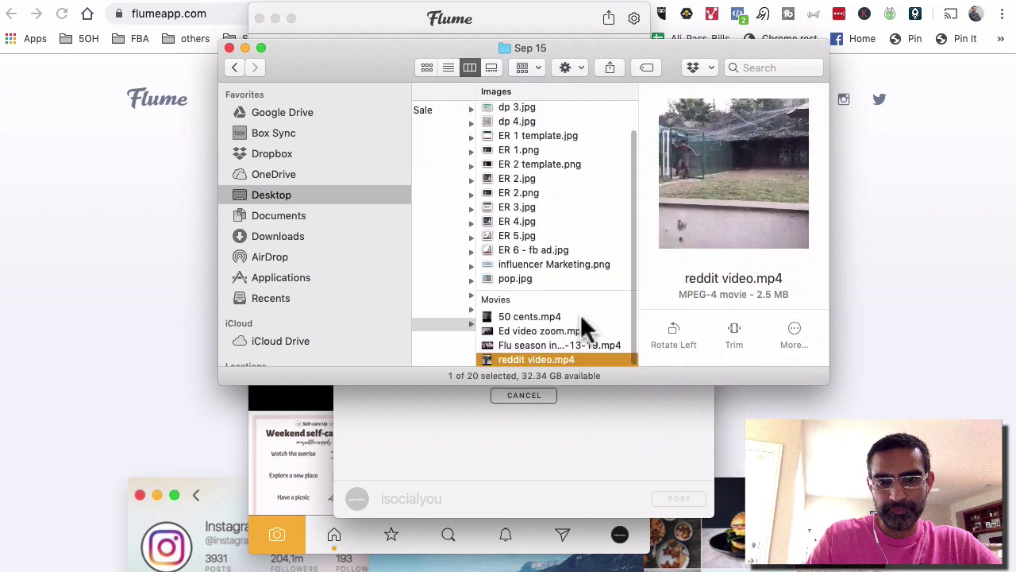
{"action": "left_click", "coordinate": [583, 317]}
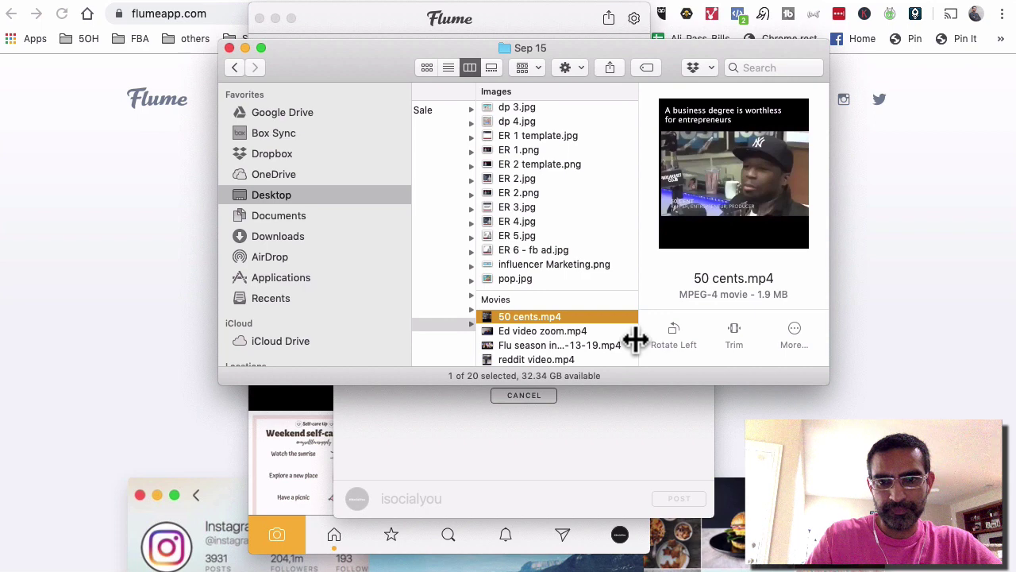
{"action": "left_click", "coordinate": [229, 48]}
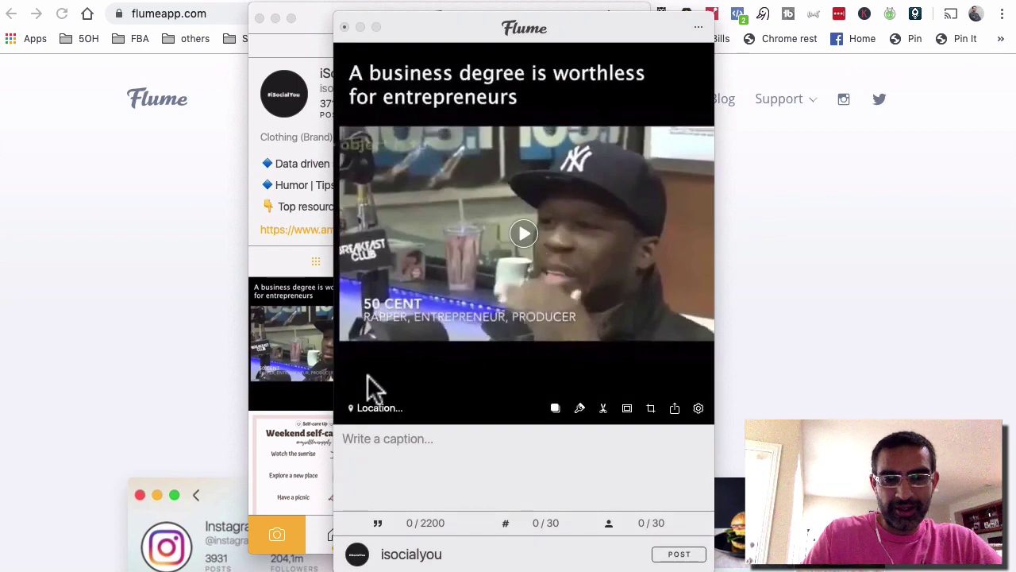
- Examine the post's caption field and video trimming tool without trimming the clip or writing a caption
{"action": "left_click", "coordinate": [374, 437]}
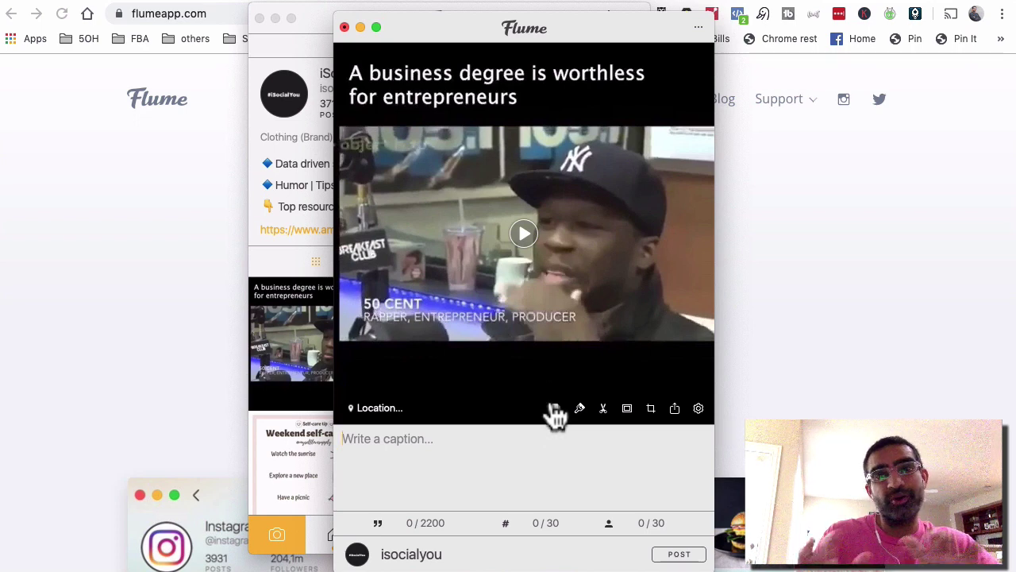
{"action": "left_click", "coordinate": [603, 408]}
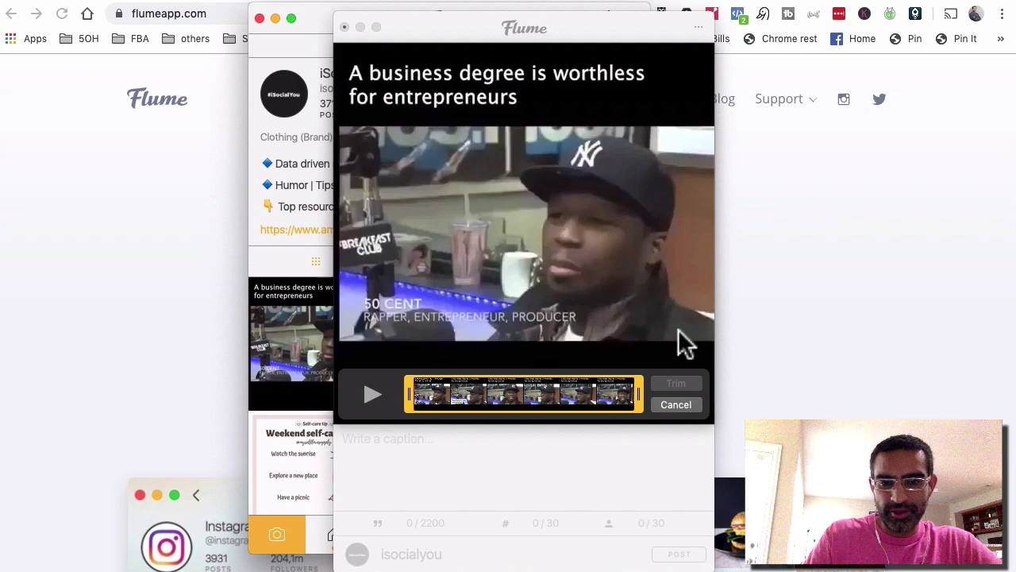
{"action": "left_click", "coordinate": [675, 405]}
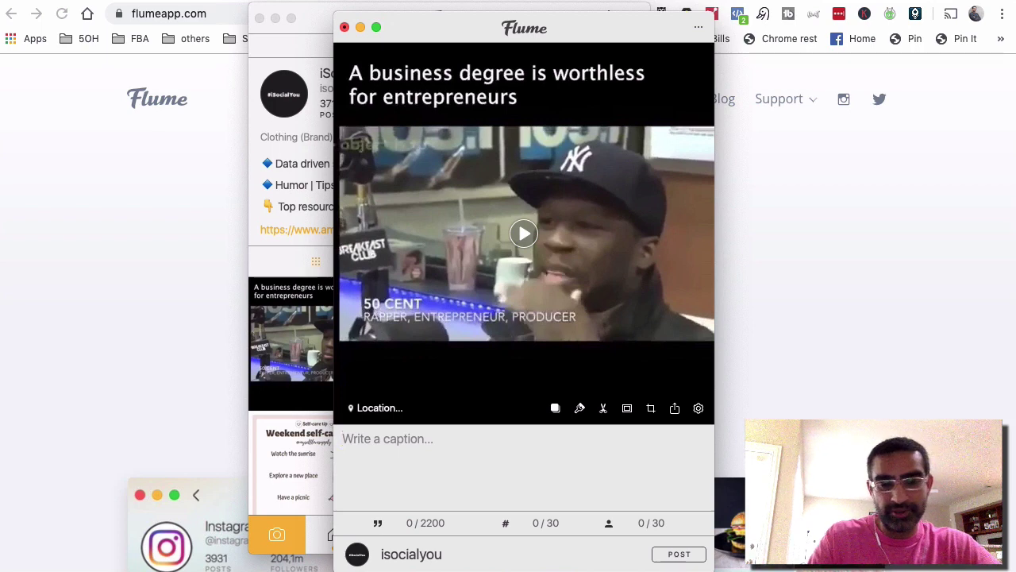
{"action": "left_click", "coordinate": [468, 468]}
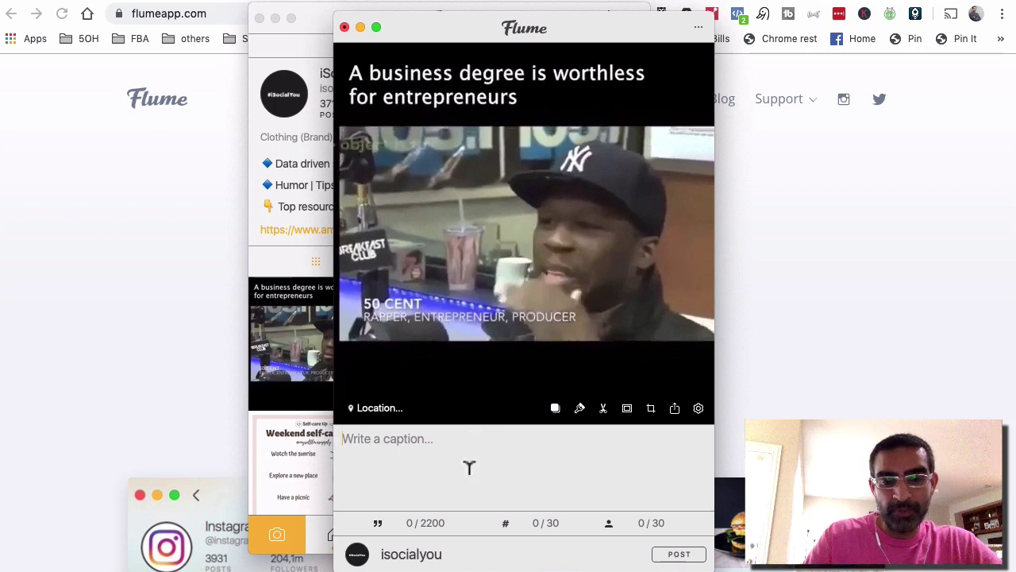
{"action": "left_click", "coordinate": [391, 435]}
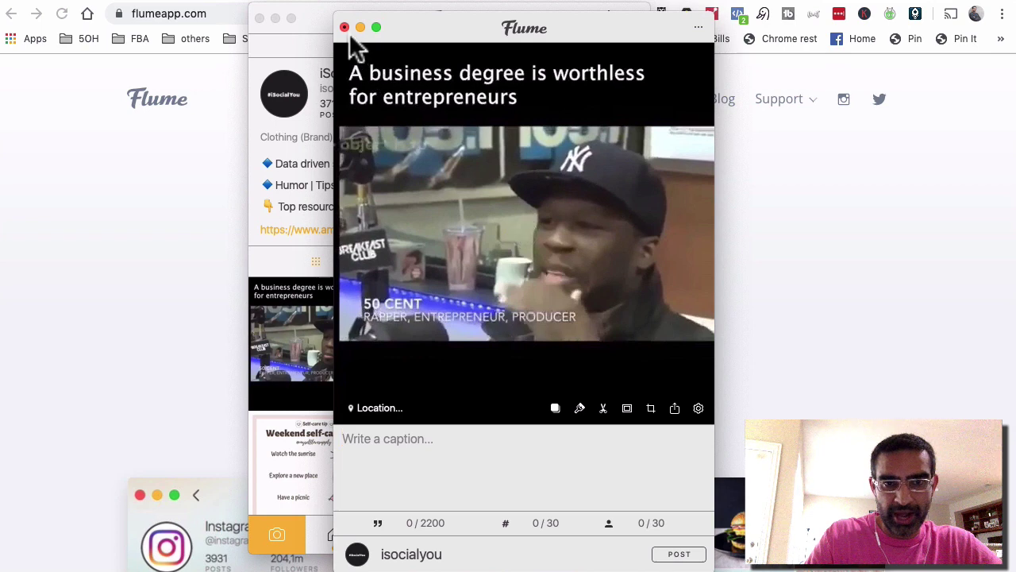
- Move the upload window clear of the profile and discard the unpublished video post without saving a draft
{"action": "left_click_drag", "start_coordinate": [420, 34], "coordinate": [619, 17]}
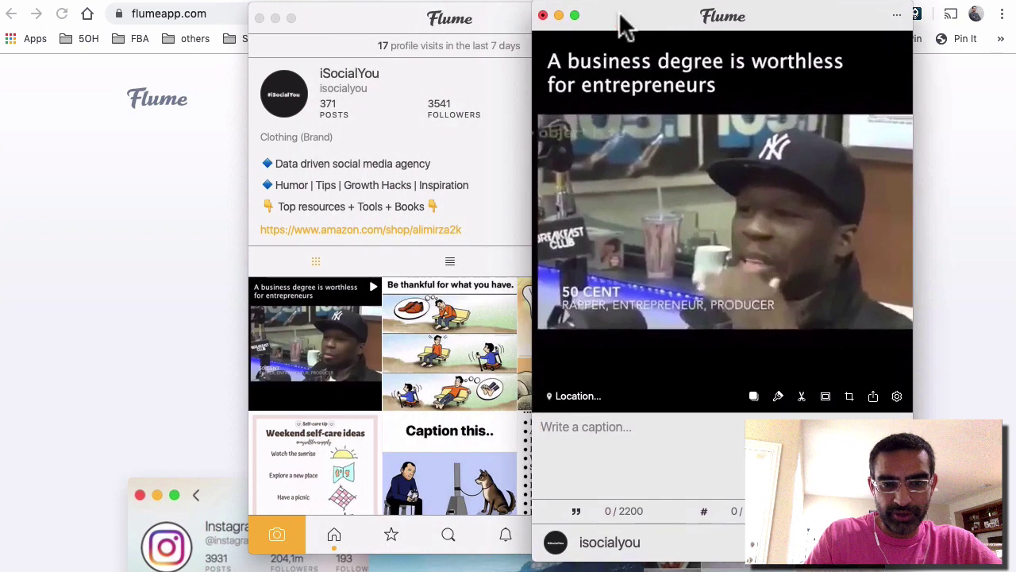
{"action": "left_click", "coordinate": [540, 17]}
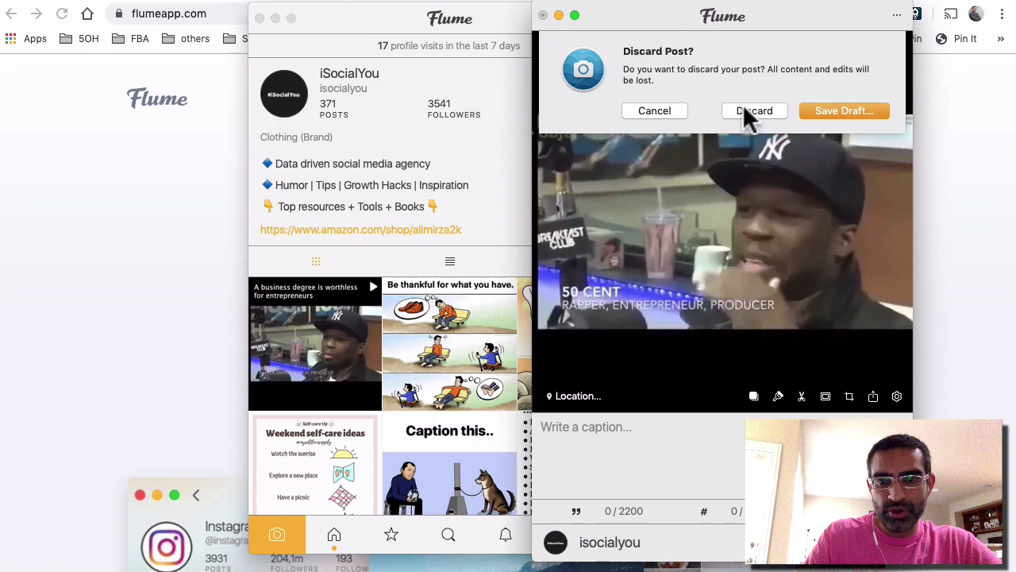
{"action": "left_click", "coordinate": [744, 107]}
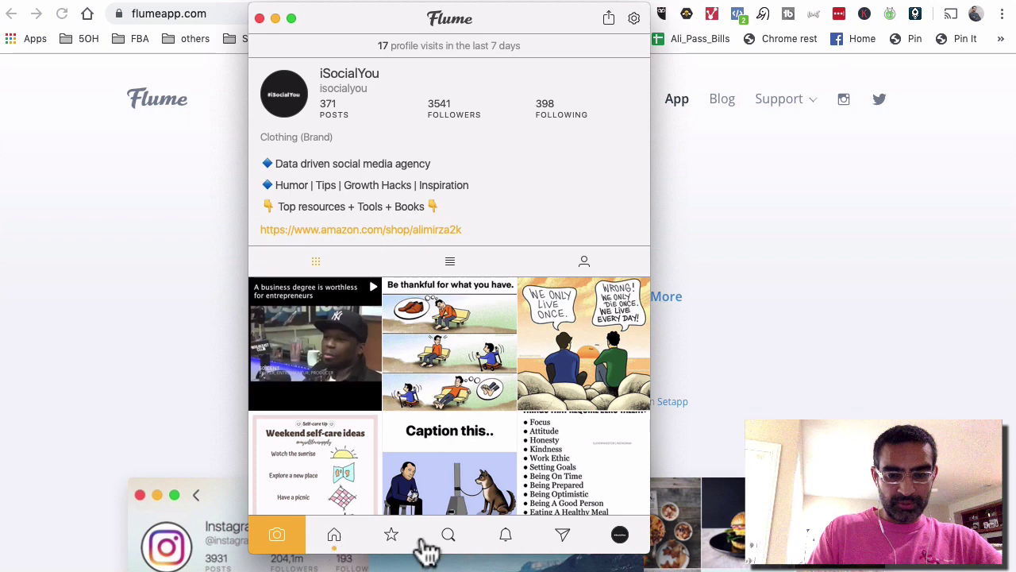
- Open Flume's search and view the suggested profile thegrowinginvestor
{"action": "left_click", "coordinate": [449, 533]}
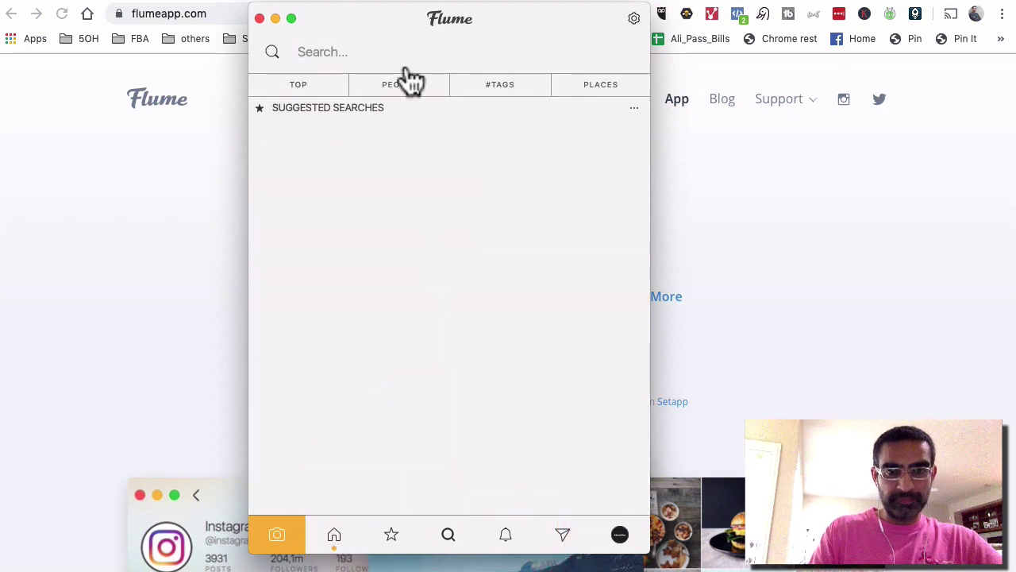
{"action": "left_click", "coordinate": [389, 52]}
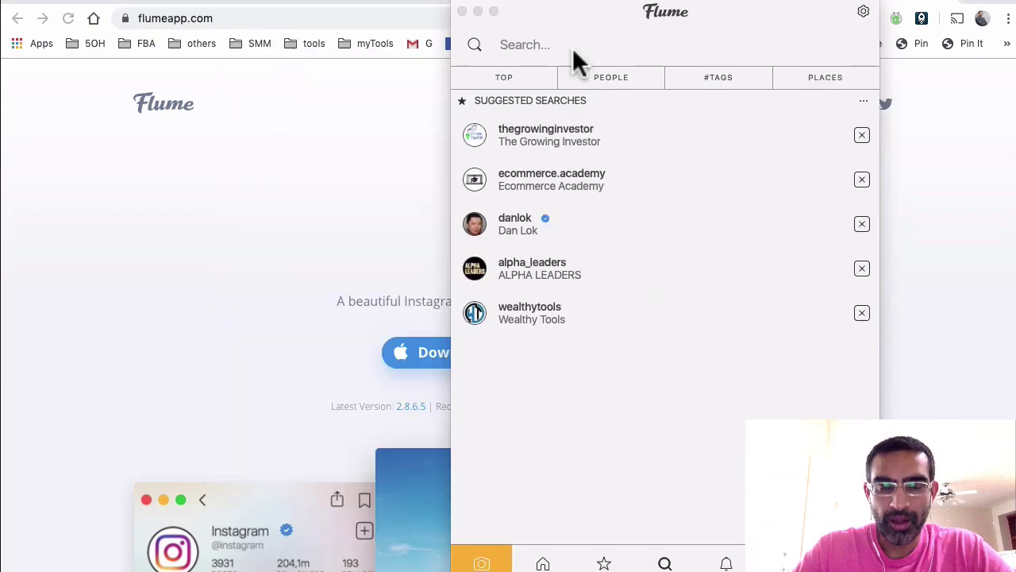
{"action": "left_click", "coordinate": [587, 39]}
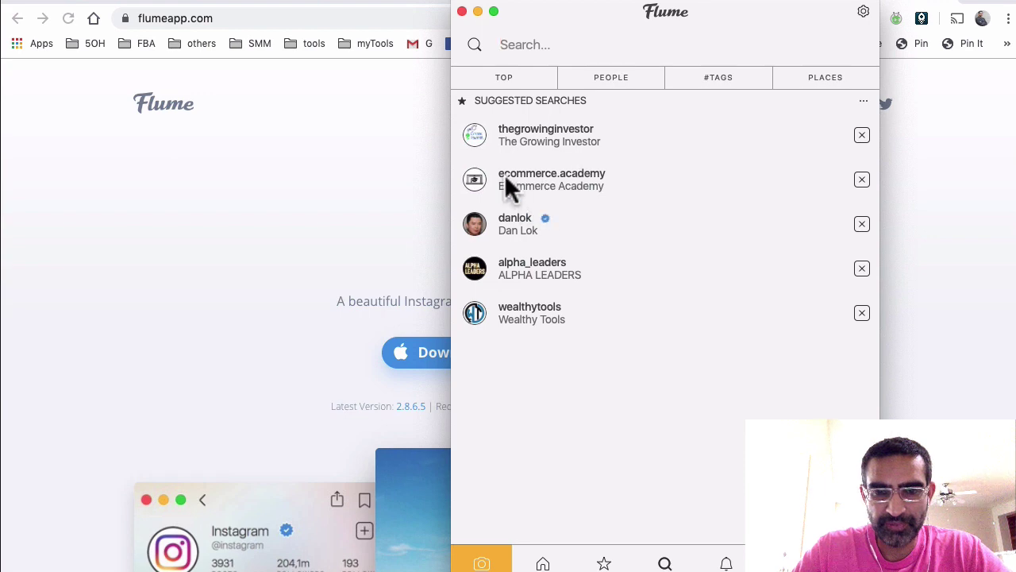
{"action": "left_click", "coordinate": [560, 139]}
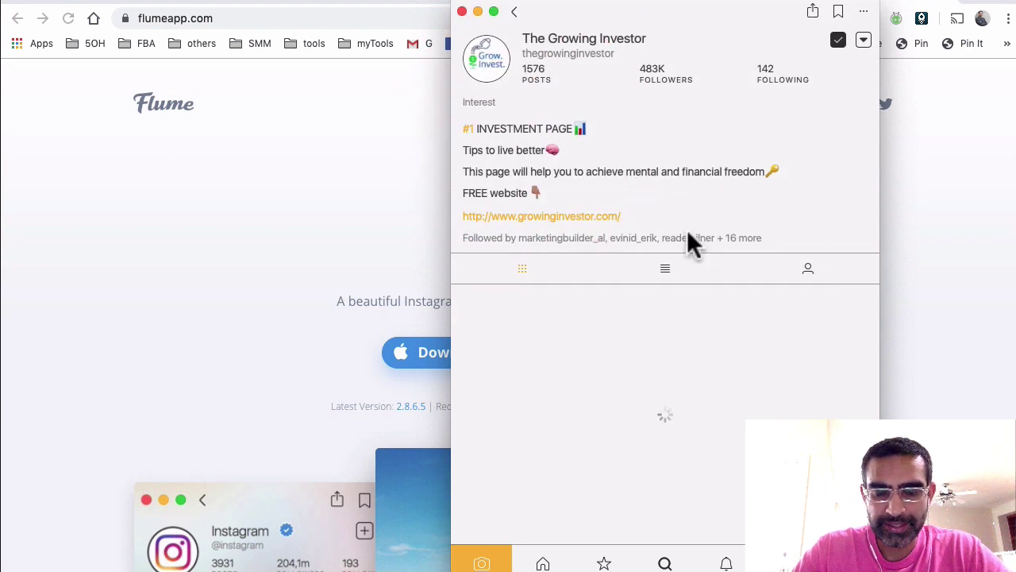
- Browse thegrowinginvestor's post grid and view the video post "The only type of friends I allow in my life" with its caption
{"action": "scroll", "coordinate": [689, 237], "scroll_direction": "down", "scroll_amount": 3}
{"action": "scroll", "coordinate": [686, 228], "scroll_direction": "down", "scroll_amount": 2}
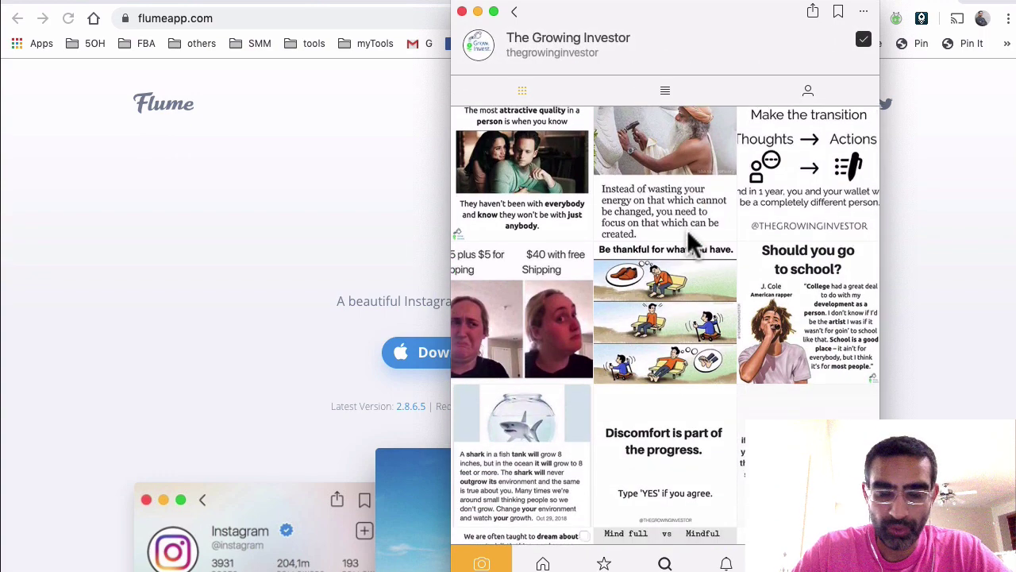
{"action": "scroll", "coordinate": [688, 234], "scroll_direction": "down", "scroll_amount": 10}
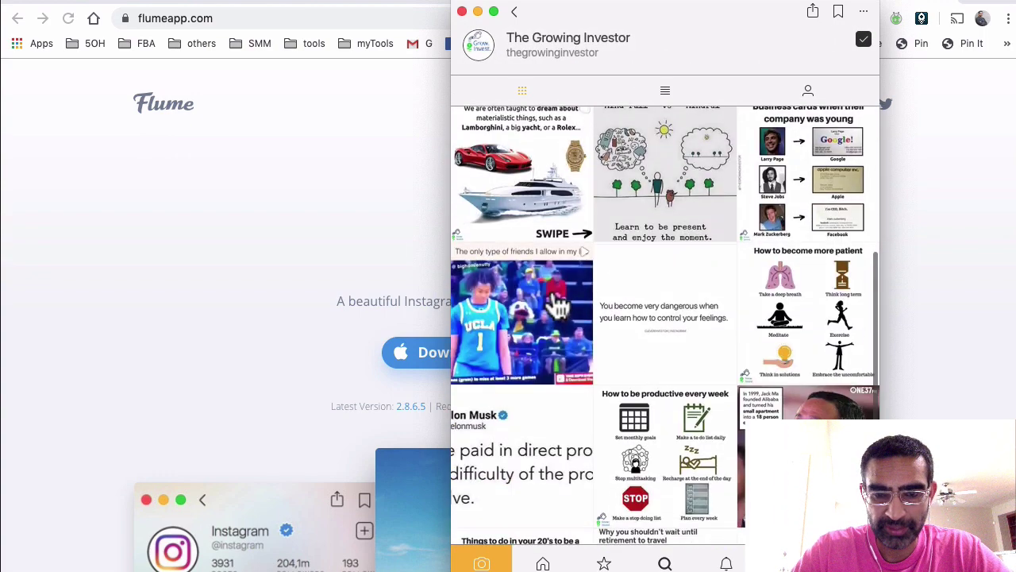
{"action": "left_click", "coordinate": [558, 305]}
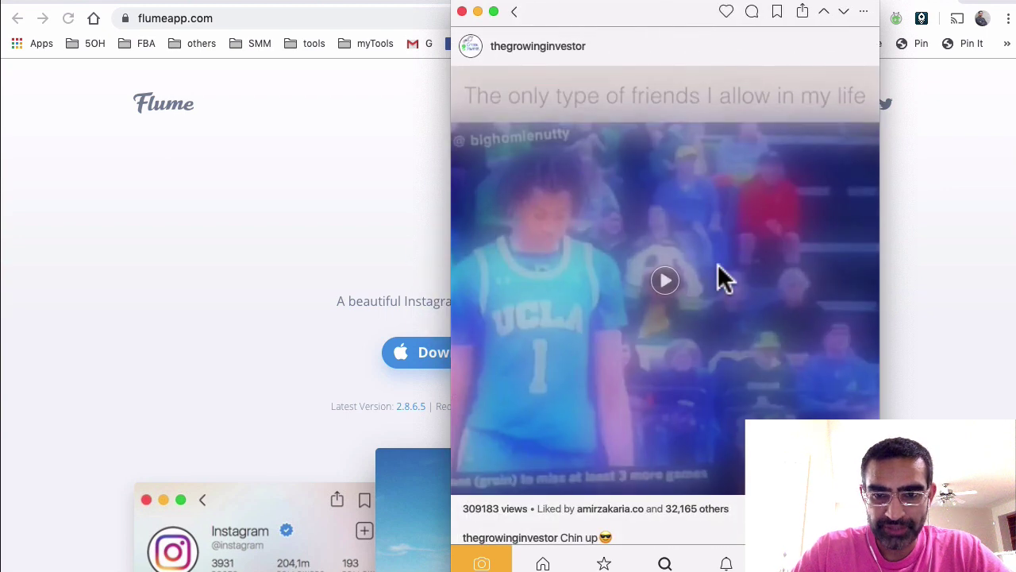
{"action": "scroll", "coordinate": [701, 256], "scroll_direction": "down", "scroll_amount": 3}
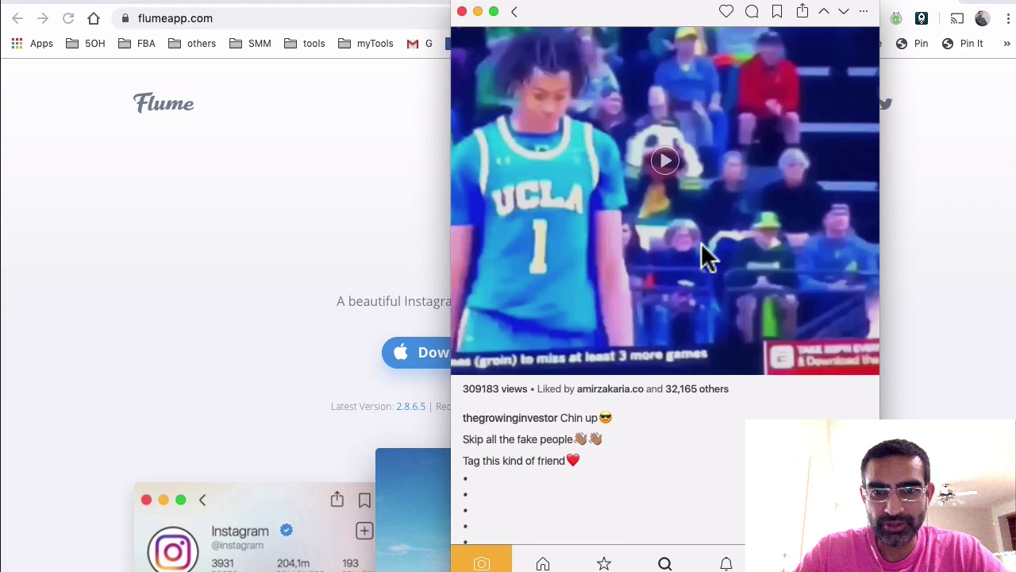
- Reposition and shrink the Flume window to fit more of the post on screen, and pause the video
{"action": "left_click_drag", "start_coordinate": [662, 27], "coordinate": [627, 50]}
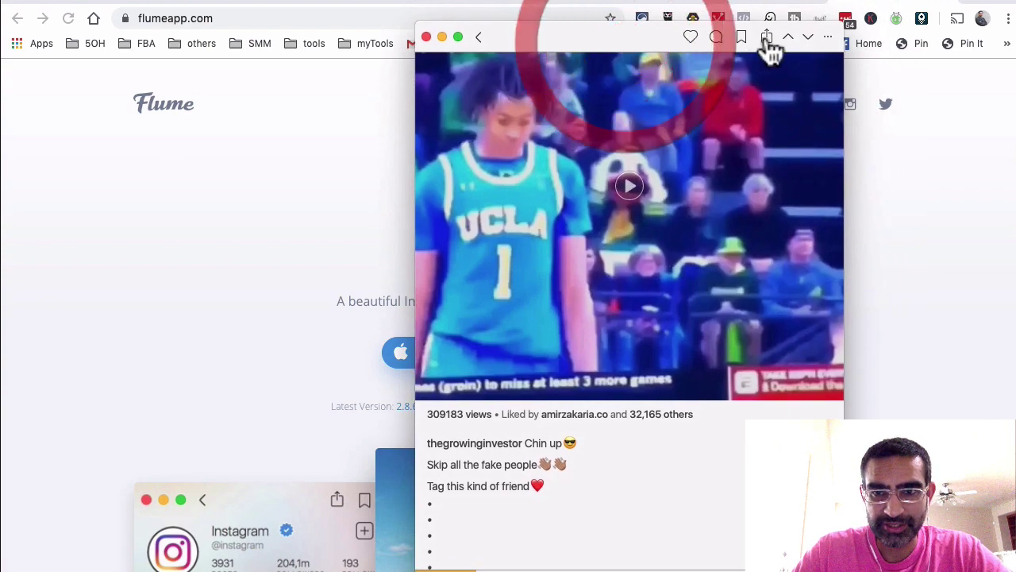
{"action": "left_click_drag", "start_coordinate": [839, 30], "coordinate": [818, 53]}
{"action": "left_click_drag", "start_coordinate": [572, 71], "coordinate": [607, 2]}
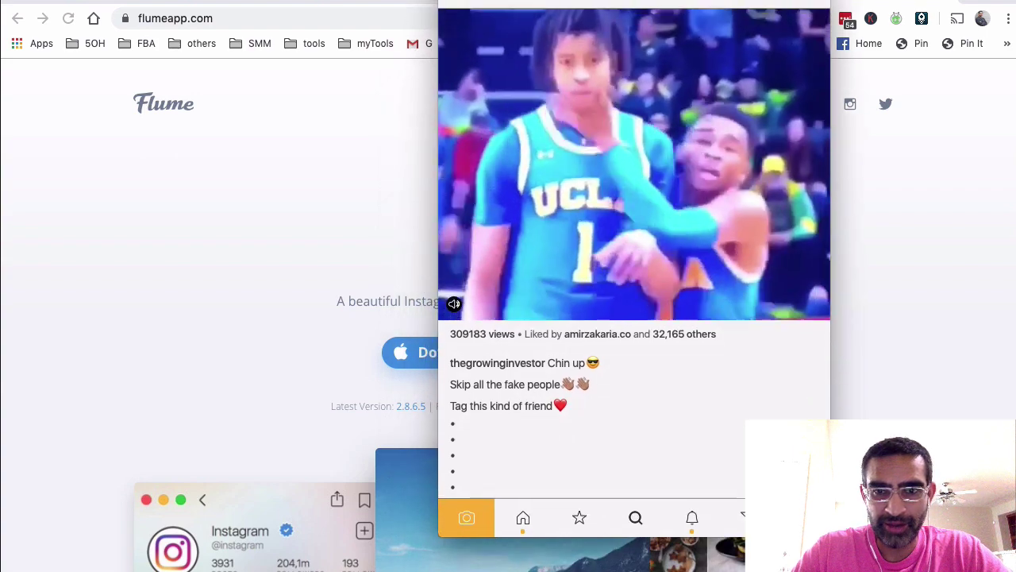
{"action": "left_click", "coordinate": [632, 159]}
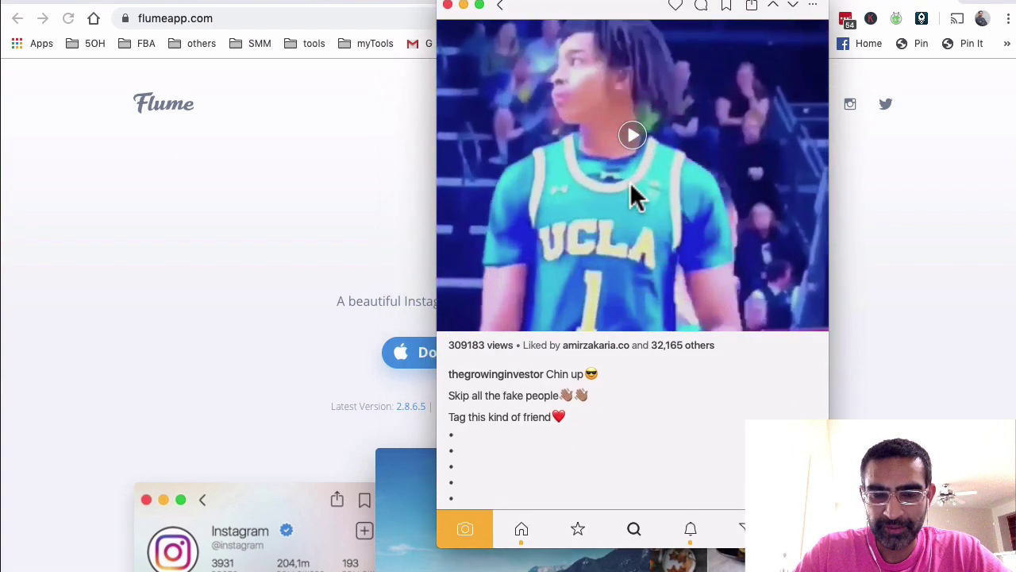
- Start a repost of the video and examine its prefilled credit line, original caption and hashtags
{"action": "right_click", "coordinate": [632, 187]}
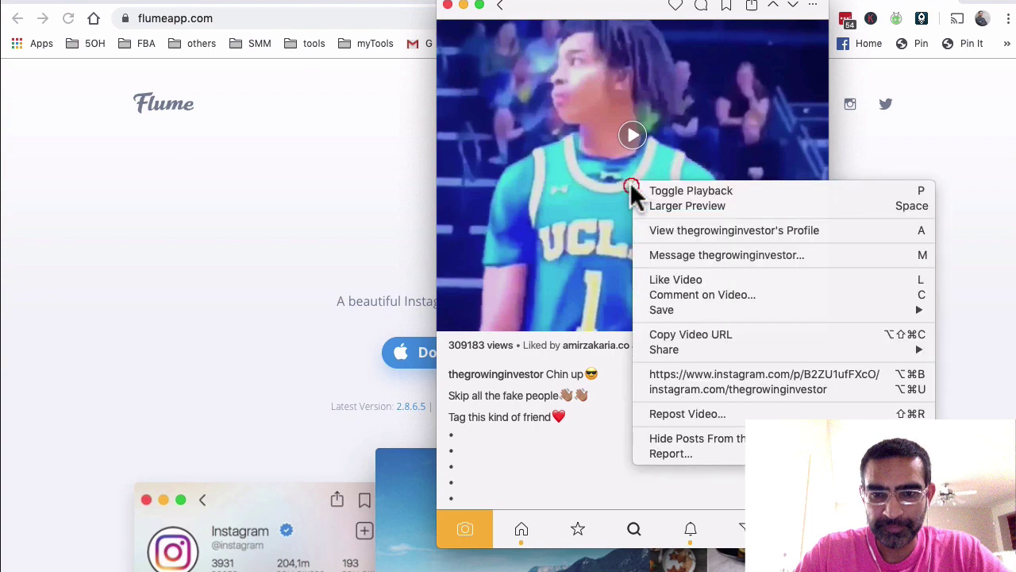
{"action": "left_click", "coordinate": [674, 414]}
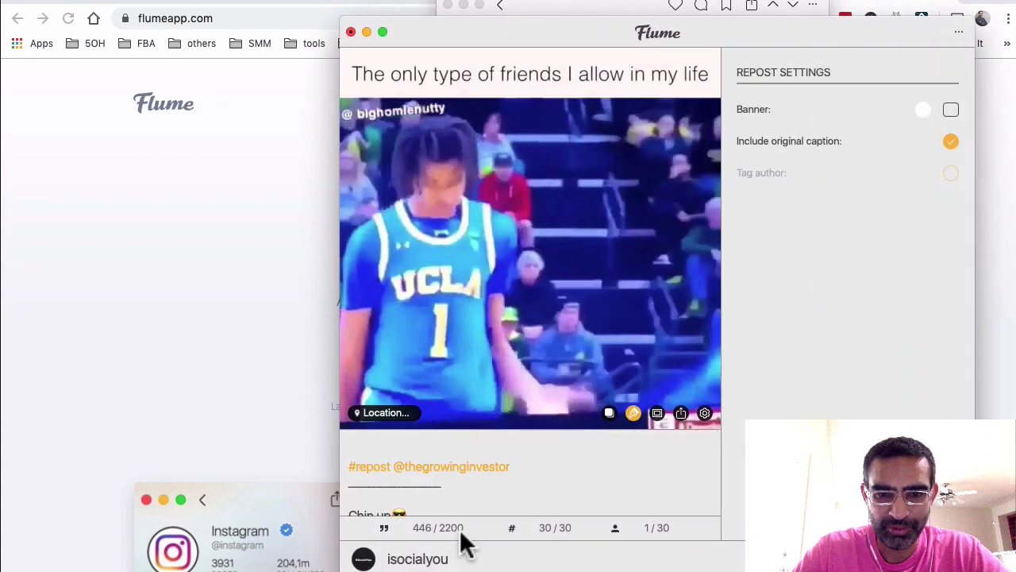
{"action": "left_click", "coordinate": [444, 456]}
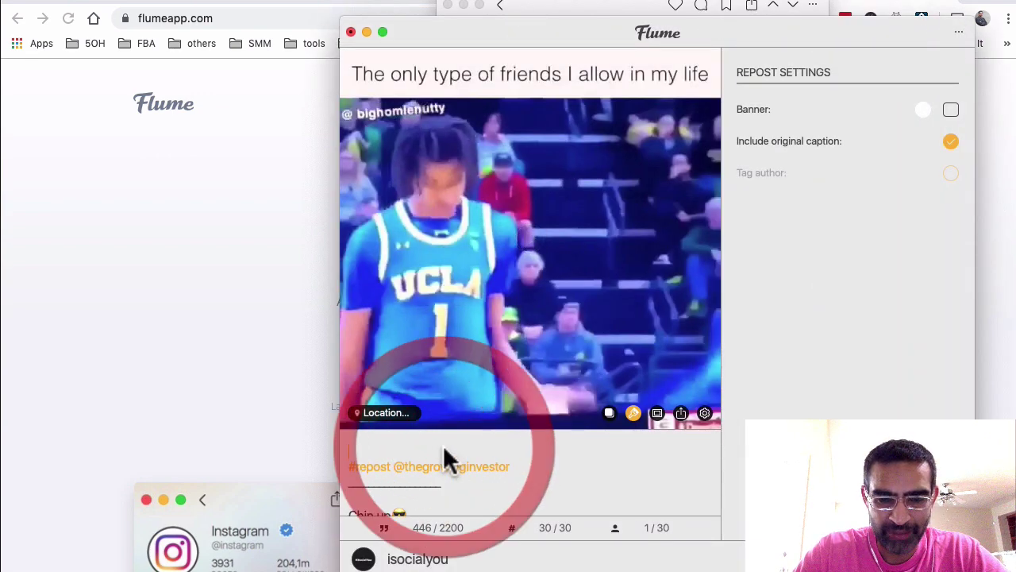
{"action": "scroll", "coordinate": [444, 461], "scroll_direction": "down", "scroll_amount": 1}
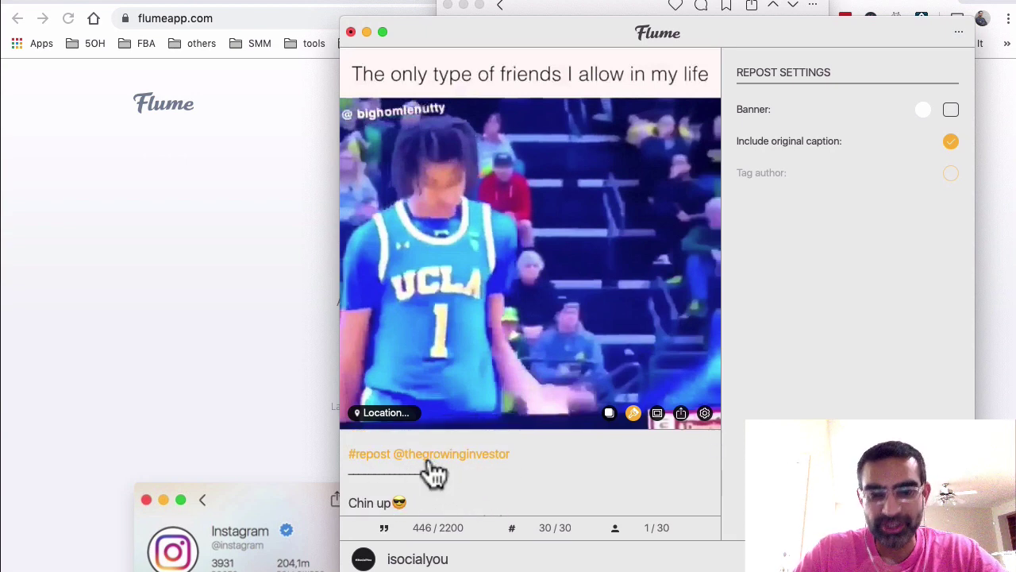
{"action": "scroll", "coordinate": [576, 460], "scroll_direction": "down", "scroll_amount": 2}
{"action": "scroll", "coordinate": [577, 456], "scroll_direction": "down", "scroll_amount": 1}
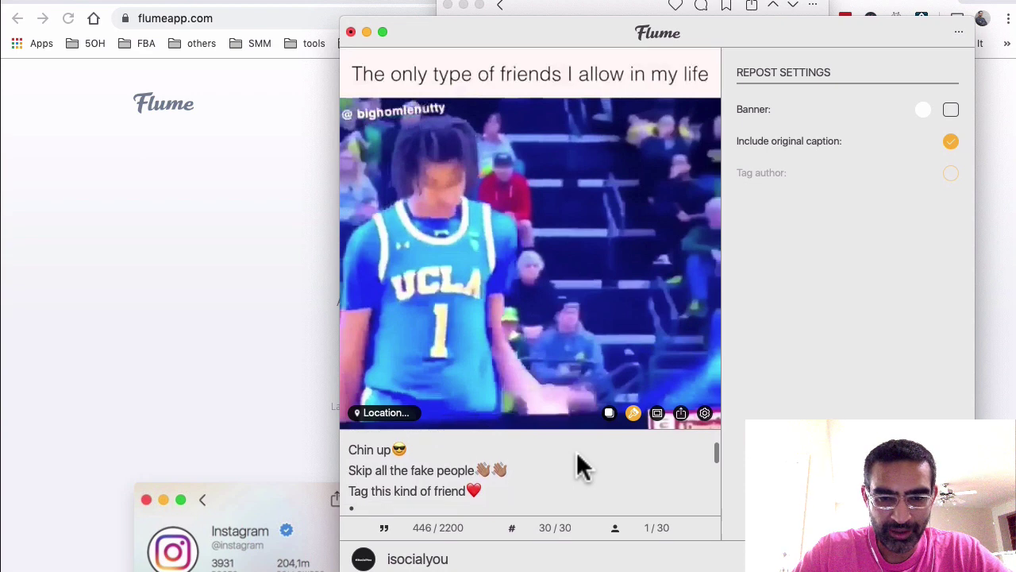
{"action": "left_click", "coordinate": [351, 450]}
{"action": "left_click_drag", "start_coordinate": [351, 449], "coordinate": [488, 547]}
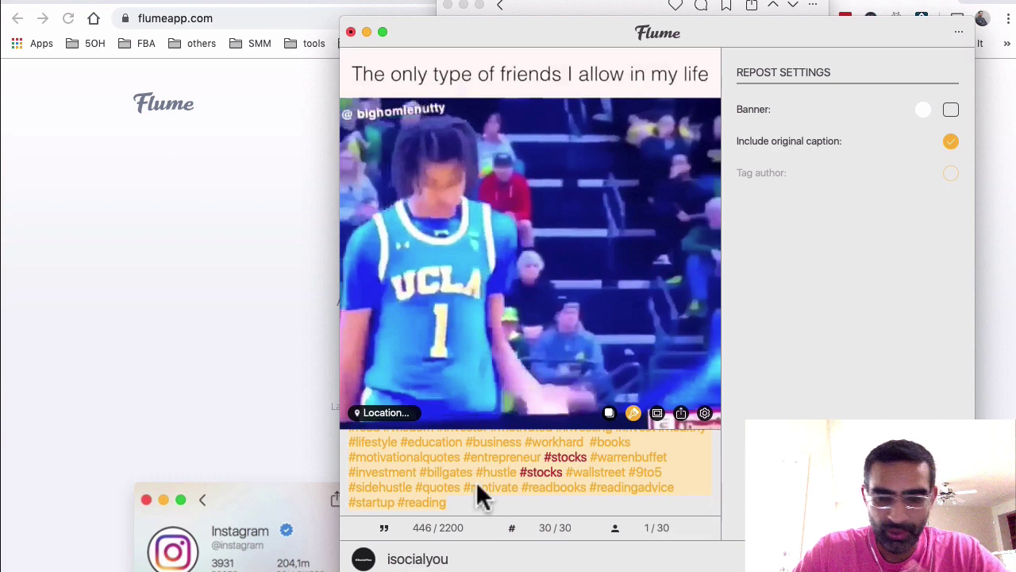
{"action": "scroll", "coordinate": [468, 445], "scroll_direction": "up", "scroll_amount": 5}
{"action": "scroll", "coordinate": [468, 408], "scroll_direction": "up", "scroll_amount": 5}
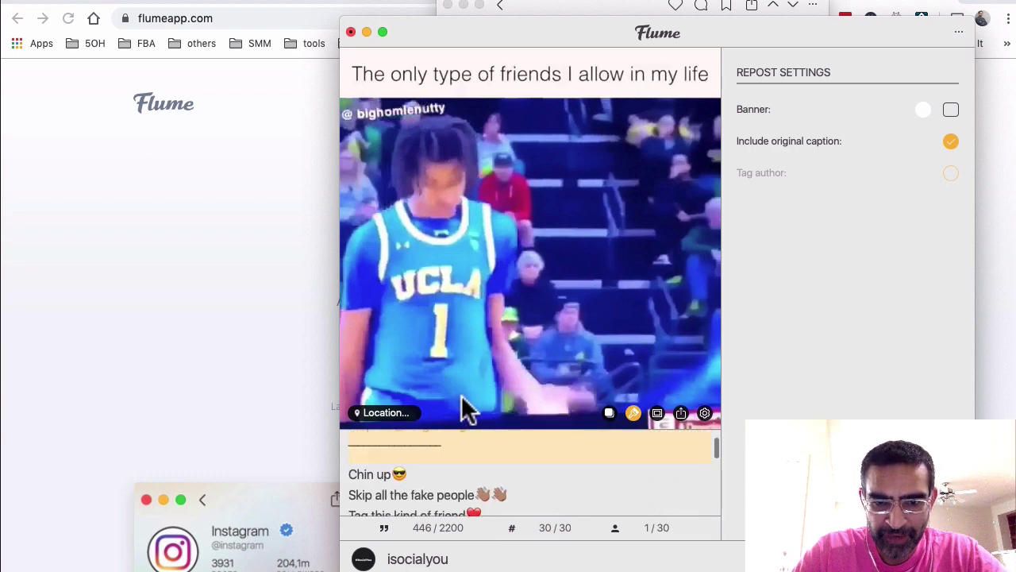
{"action": "left_click", "coordinate": [415, 476]}
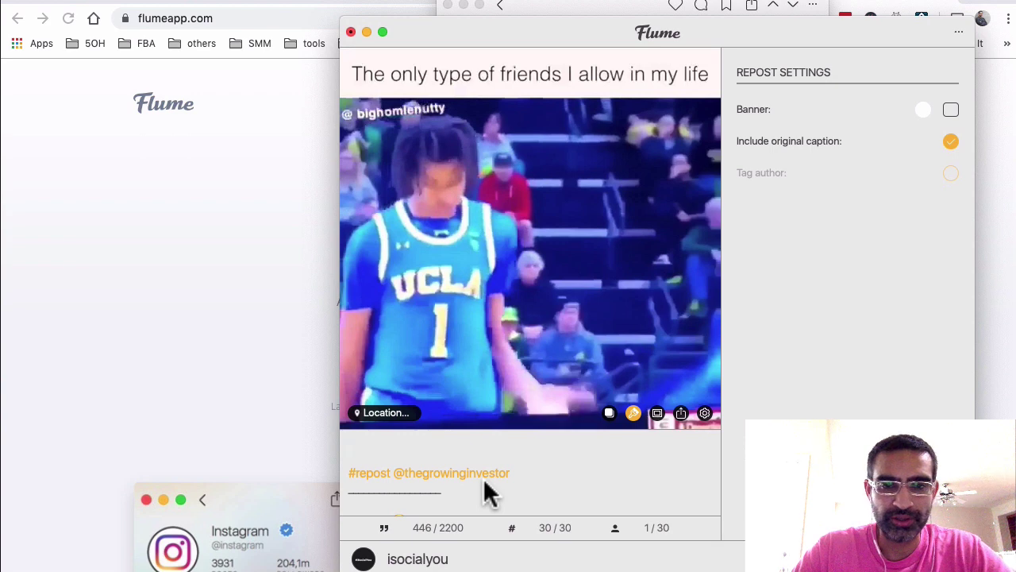
{"action": "left_click", "coordinate": [558, 460]}
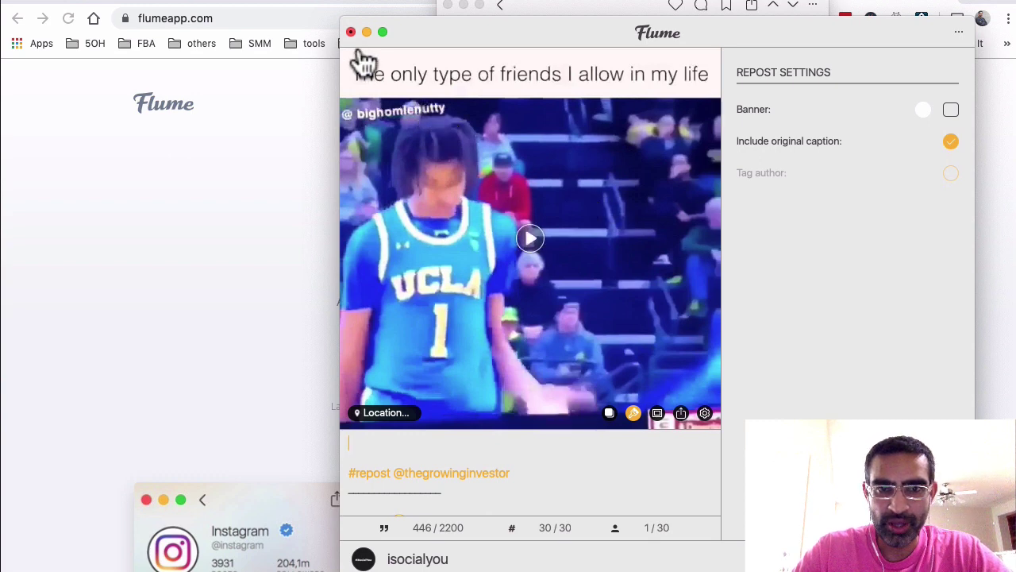
- Discard the unpublished repost and return to the isocialyou profile to browse its posts
{"action": "left_click", "coordinate": [350, 32]}
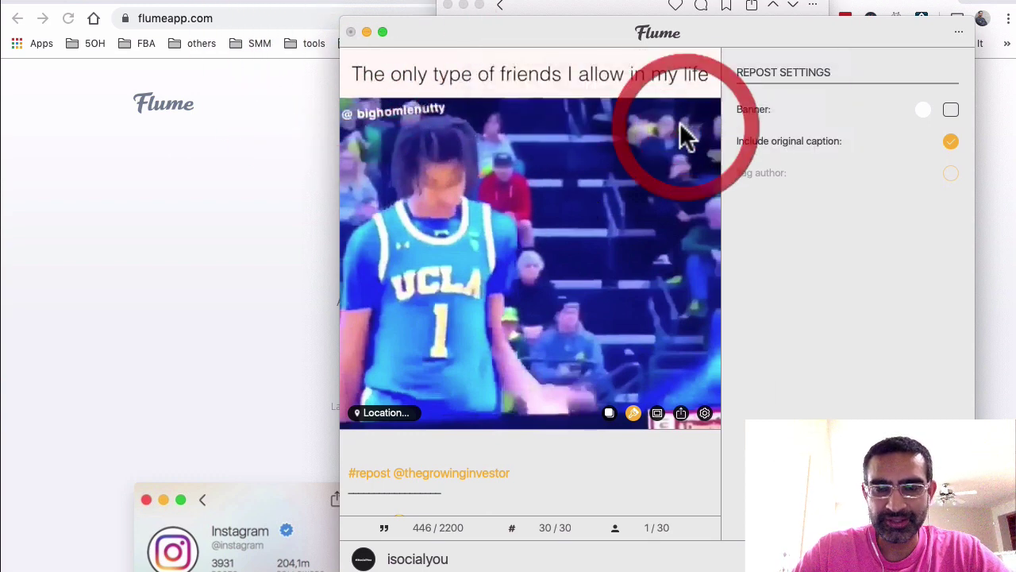
{"action": "left_click", "coordinate": [685, 125]}
{"action": "left_click", "coordinate": [500, 6]}
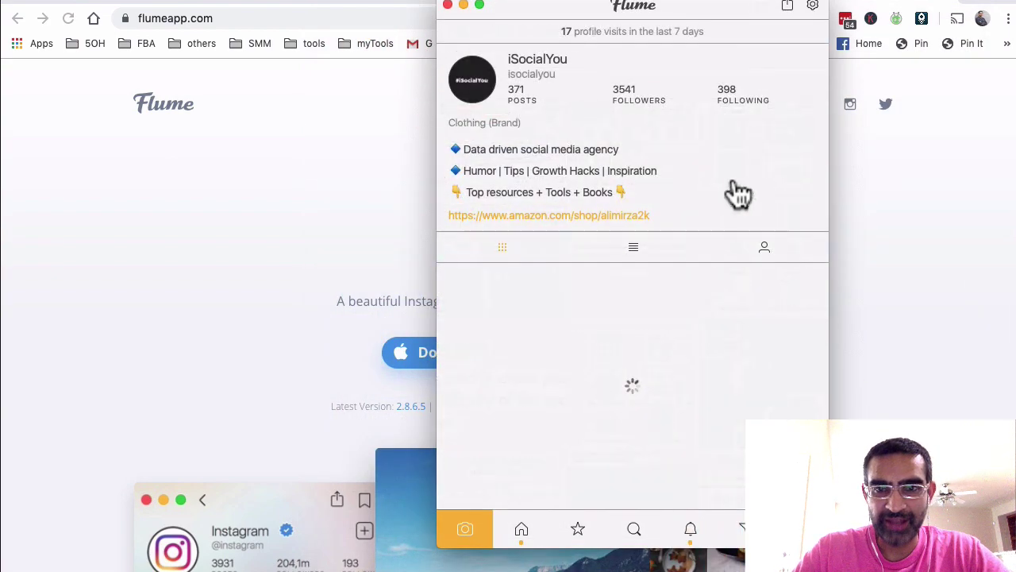
{"action": "left_click_drag", "start_coordinate": [689, 6], "coordinate": [634, 31]}
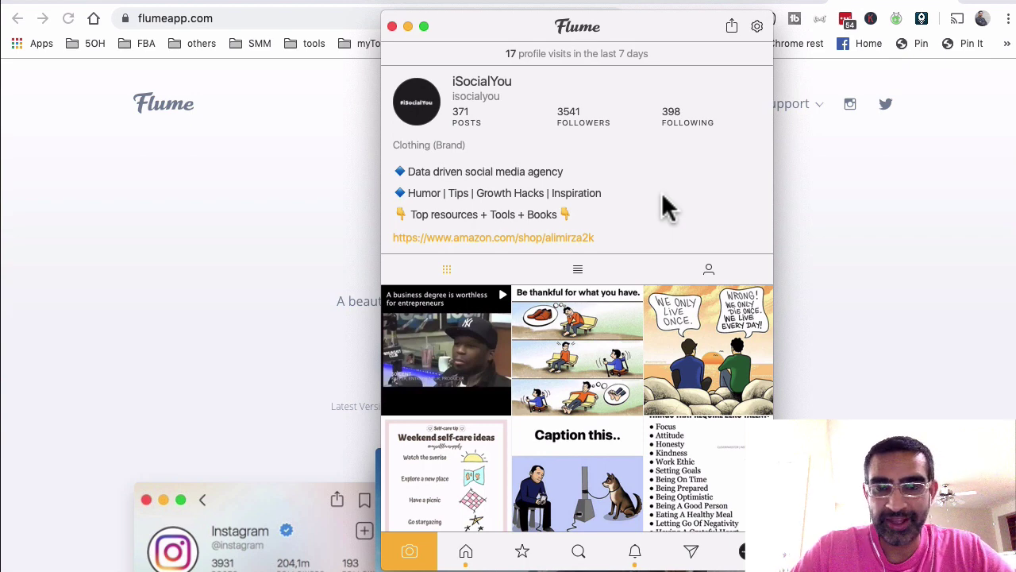
{"action": "scroll", "coordinate": [663, 198], "scroll_direction": "down", "scroll_amount": 10}
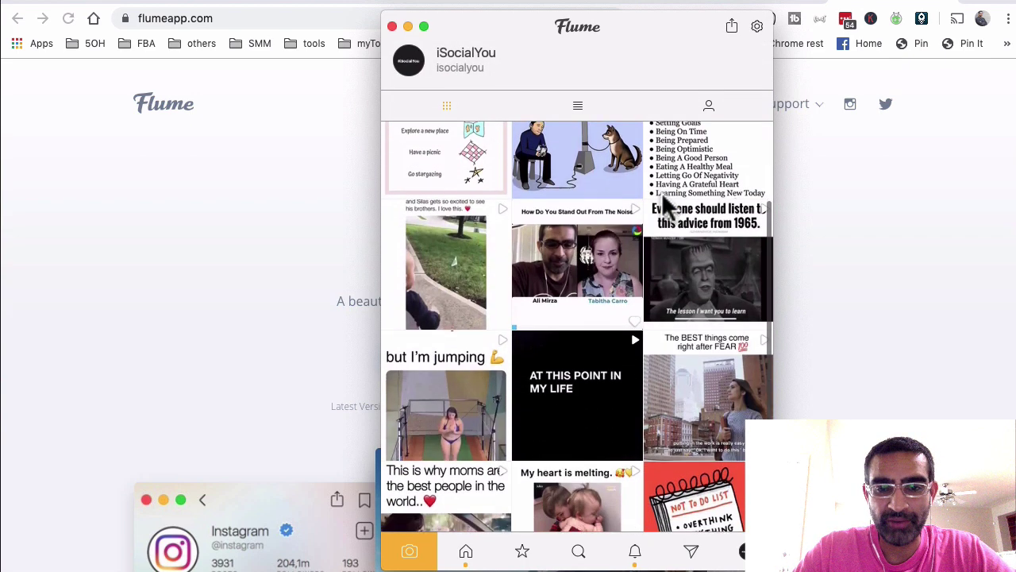
{"action": "scroll", "coordinate": [662, 192], "scroll_direction": "down", "scroll_amount": 1}
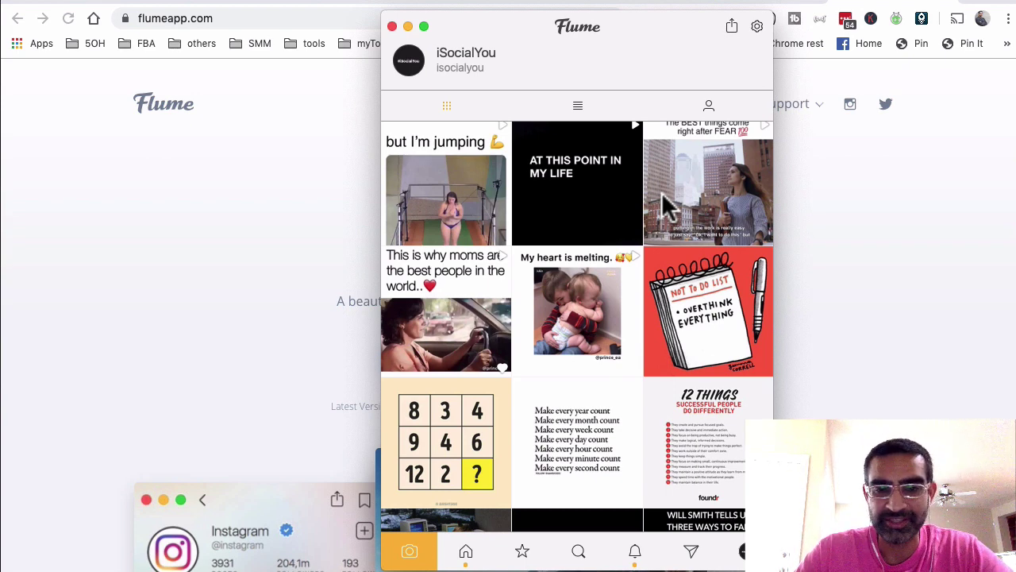
- Switch to Chrome and revisit the Creator Studio content library, ending on the Flume homepage at flumeapp.com
{"action": "left_click", "coordinate": [252, 212]}
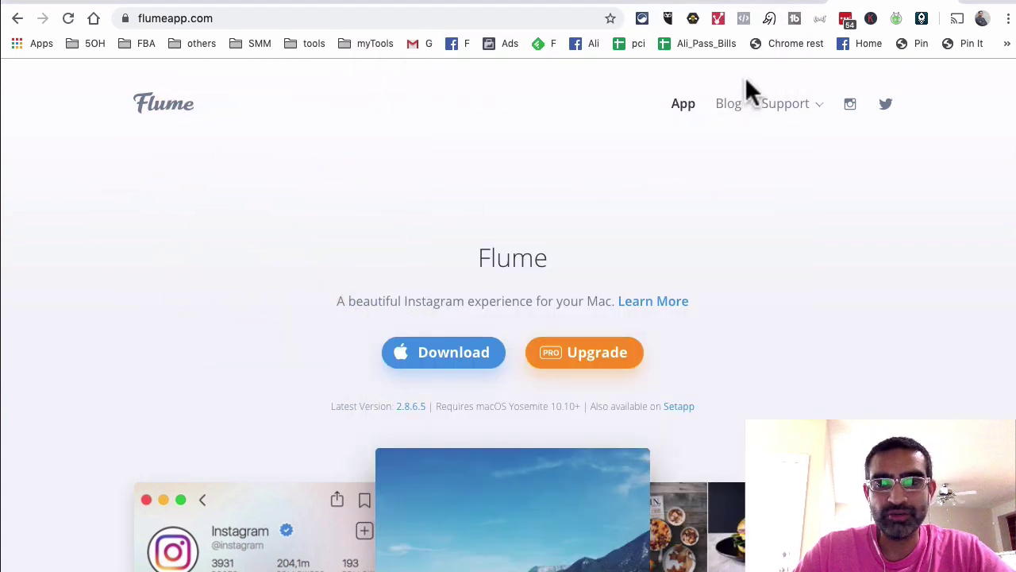
{"action": "left_click", "coordinate": [759, 6]}
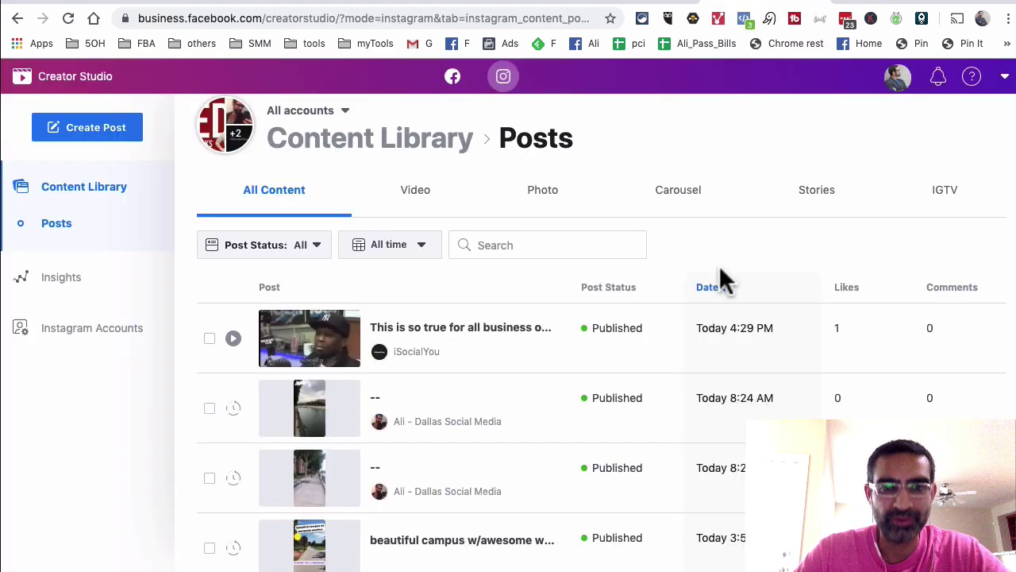
{"action": "left_click", "coordinate": [861, 4]}
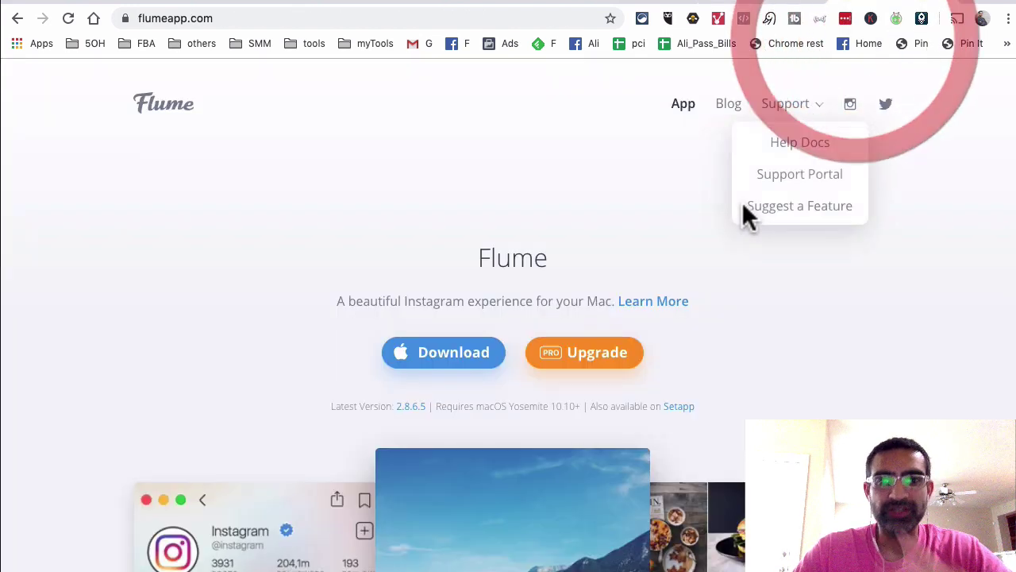
{"action": "left_click", "coordinate": [628, 180]}
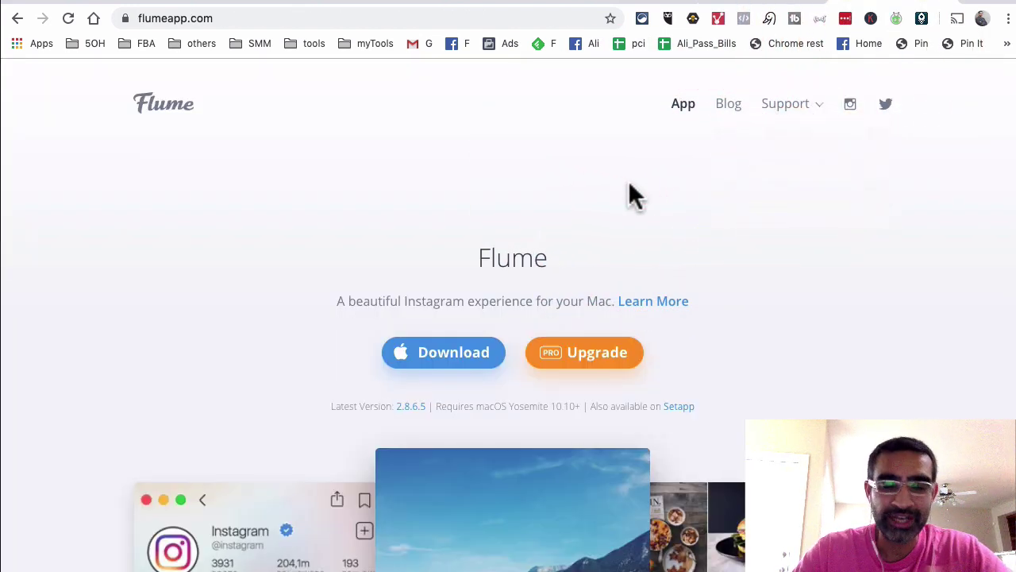